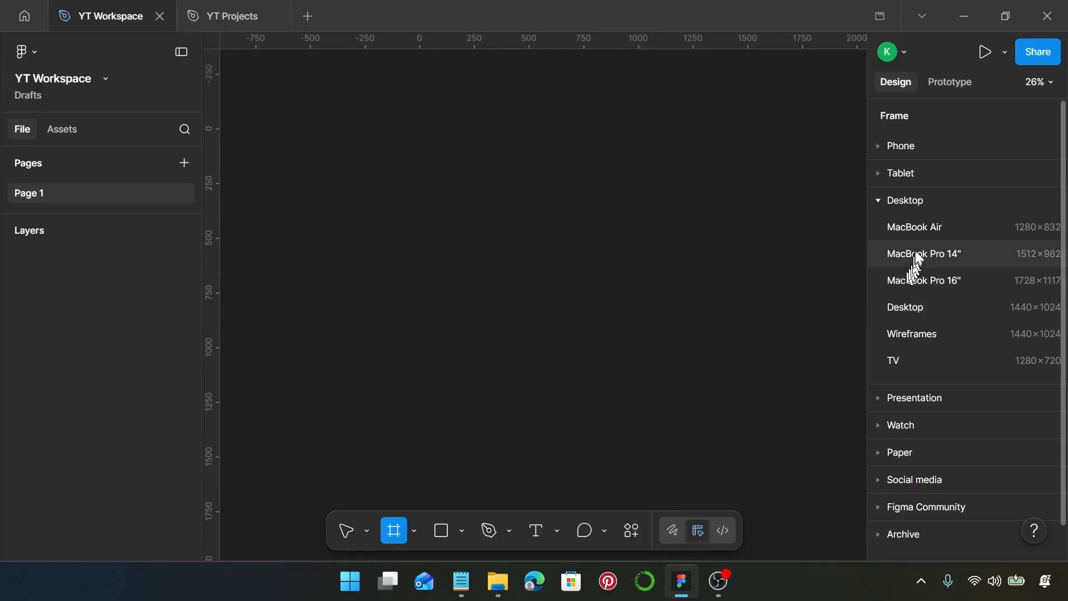
Step: Create a 1440 × 1024 Desktop frame and place a 100 × 100 rectangle near its upper-left corner
left_click(923, 311)
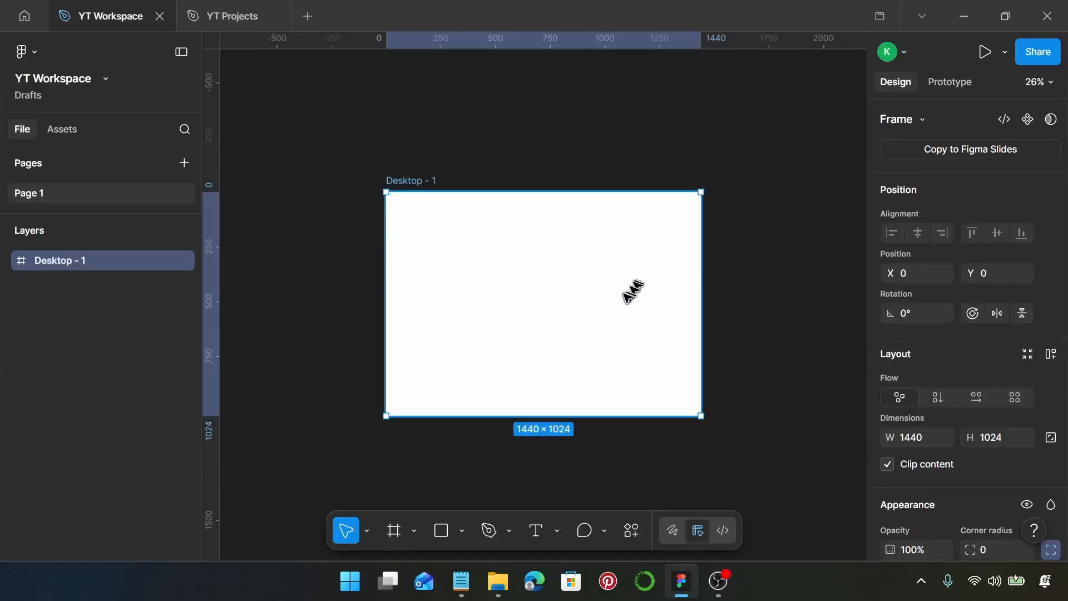
scroll(445, 295, "up", 4, "ctrl")
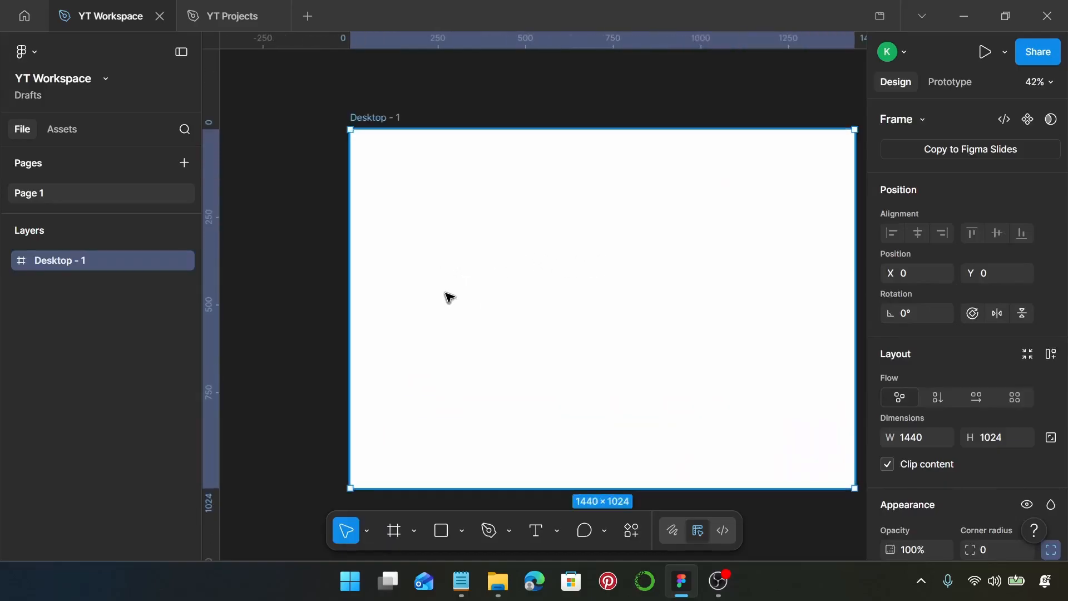
scroll(450, 296, "right", 1)
key("r")
left_click(376, 203)
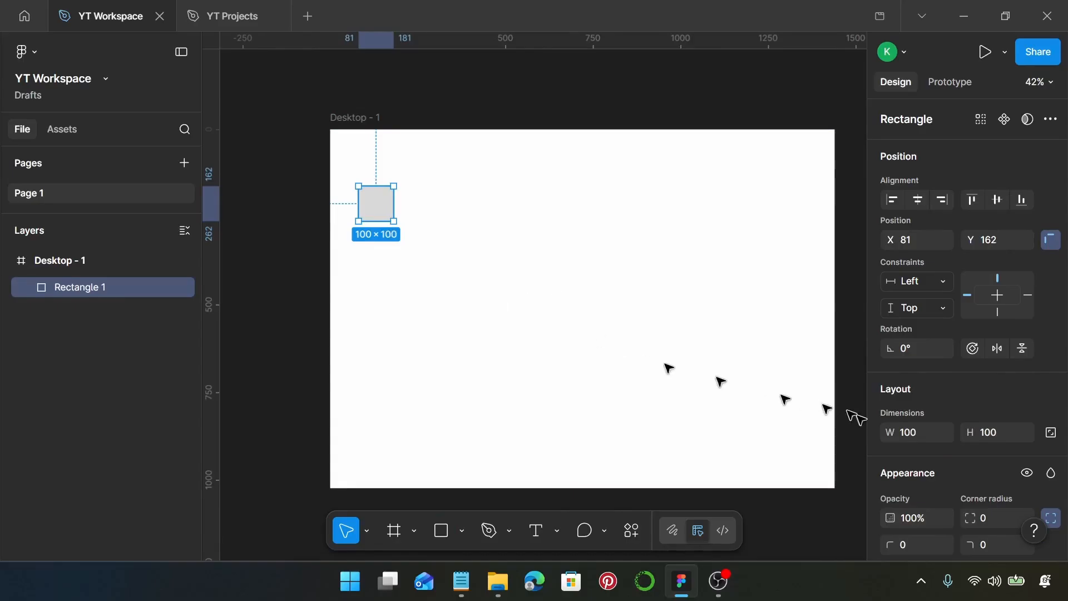
Step: Set the rectangle's width to 282 and its height to 225
left_click(910, 439)
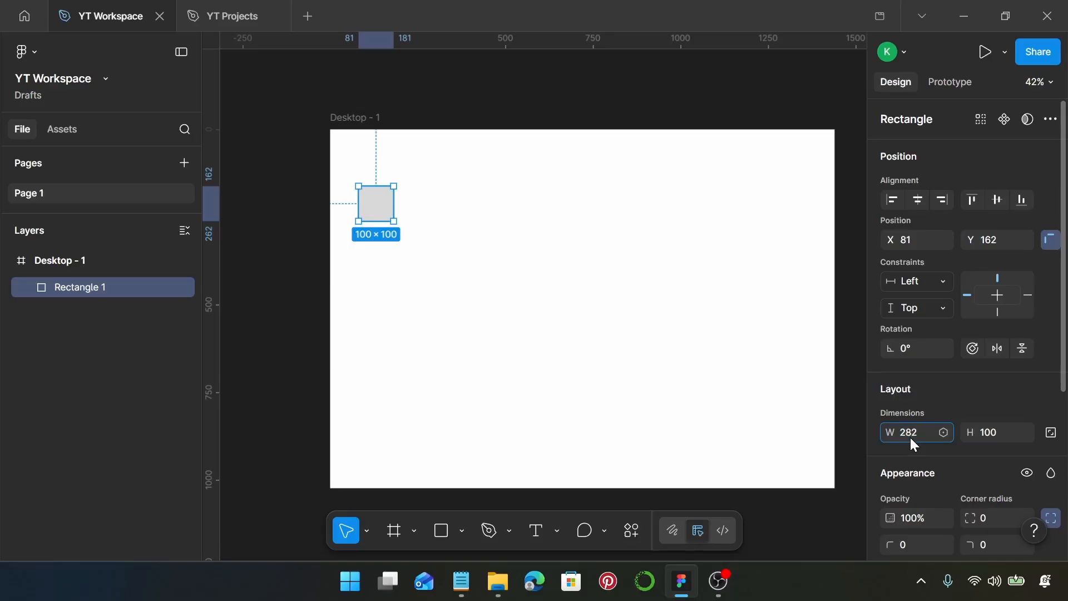
key("Return")
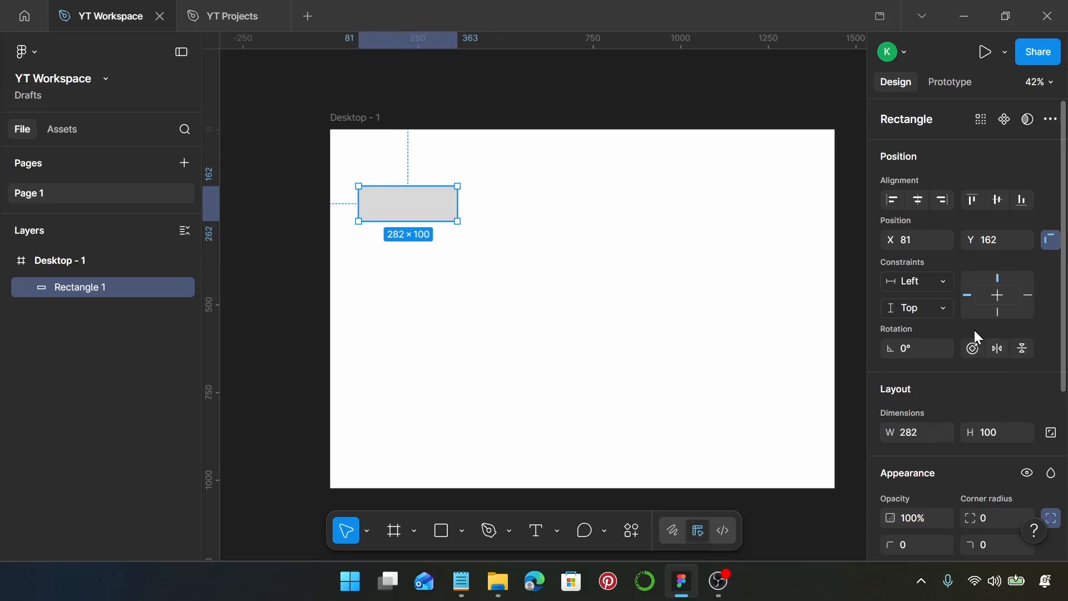
left_click(990, 438)
type("225")
key("Return")
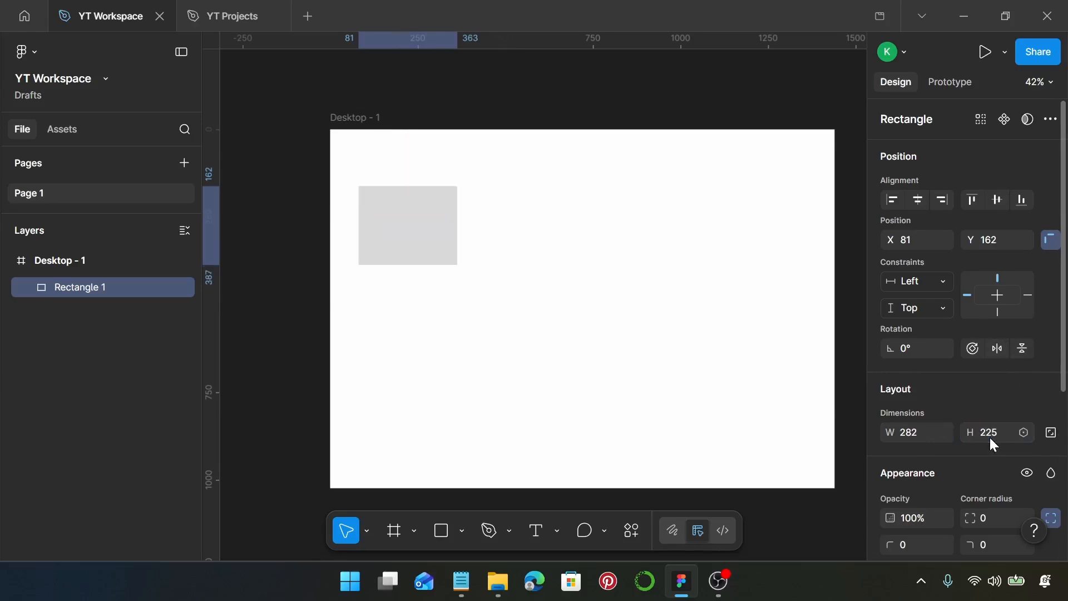
Step: Change the rectangle's fill color to 425C59
scroll(343, 216, "up", 1)
scroll(343, 216, "up", 5)
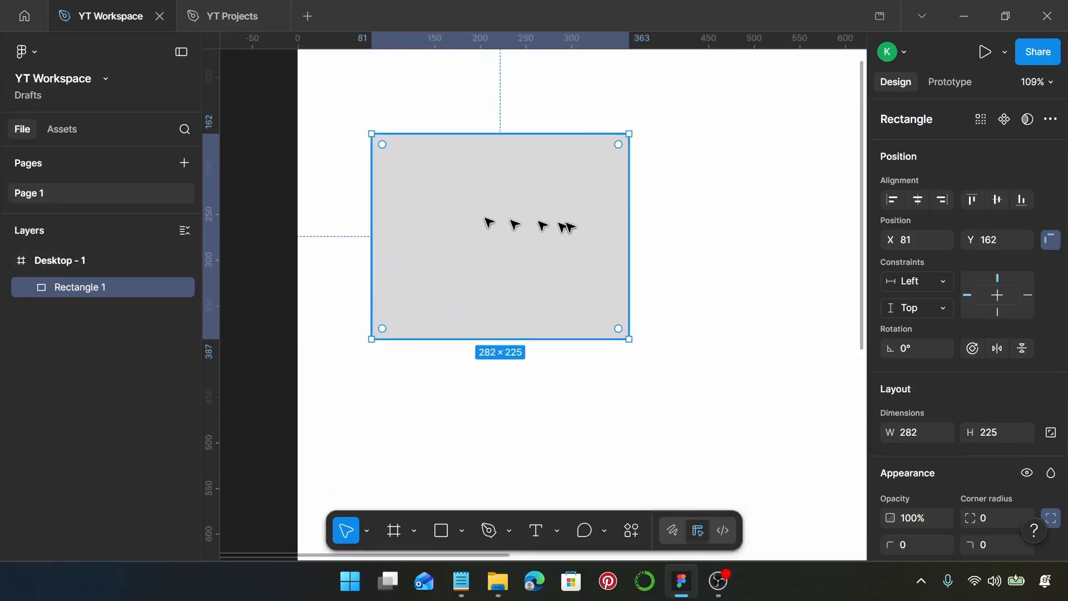
scroll(912, 350, "down", 5)
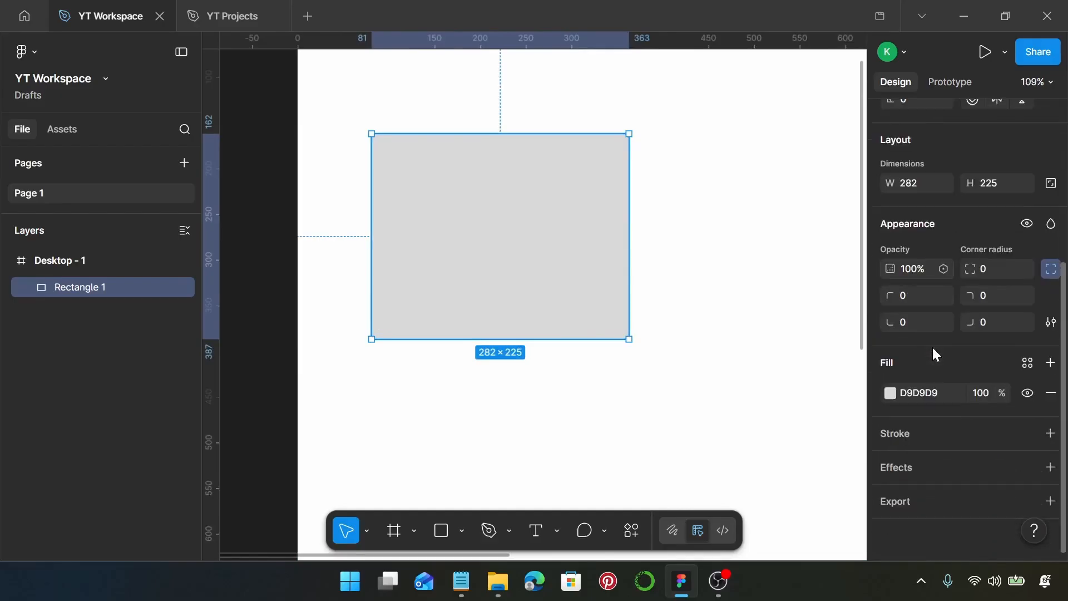
left_click(919, 393)
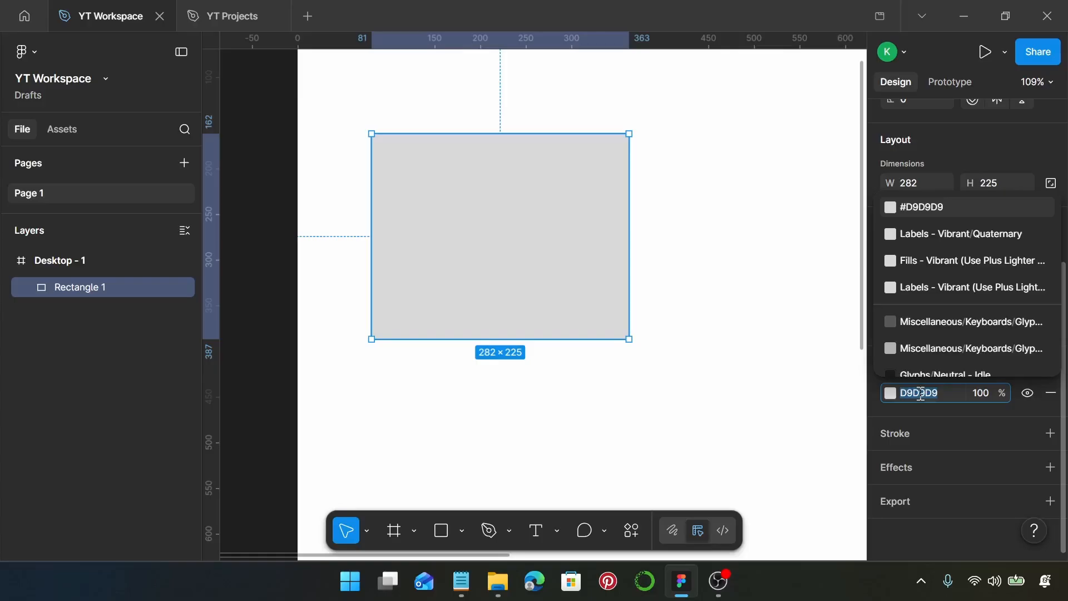
type("42")
type("5")
type("6")
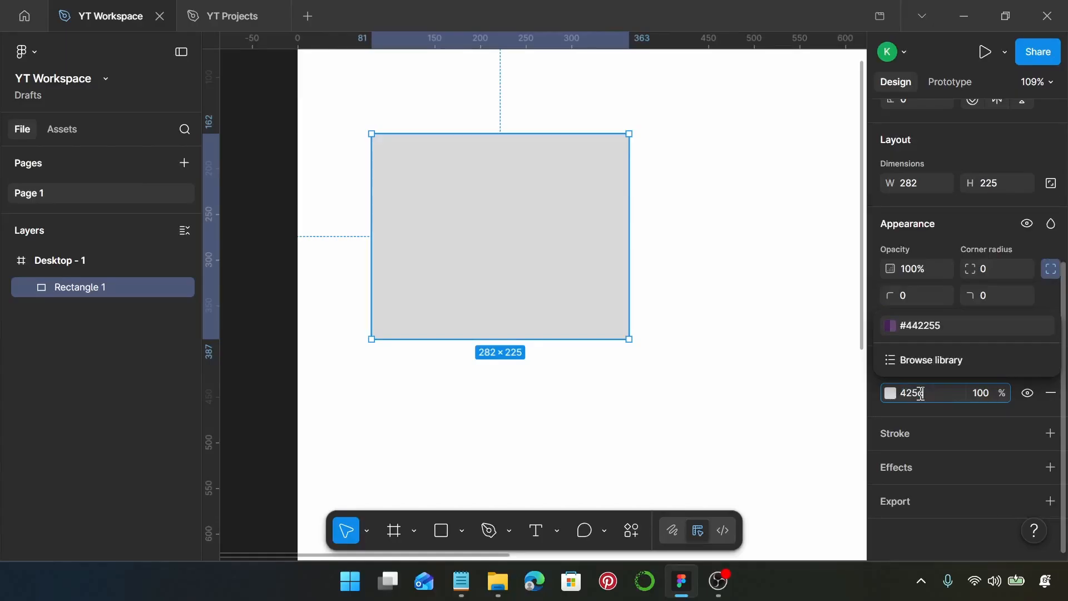
type("59")
key("Return")
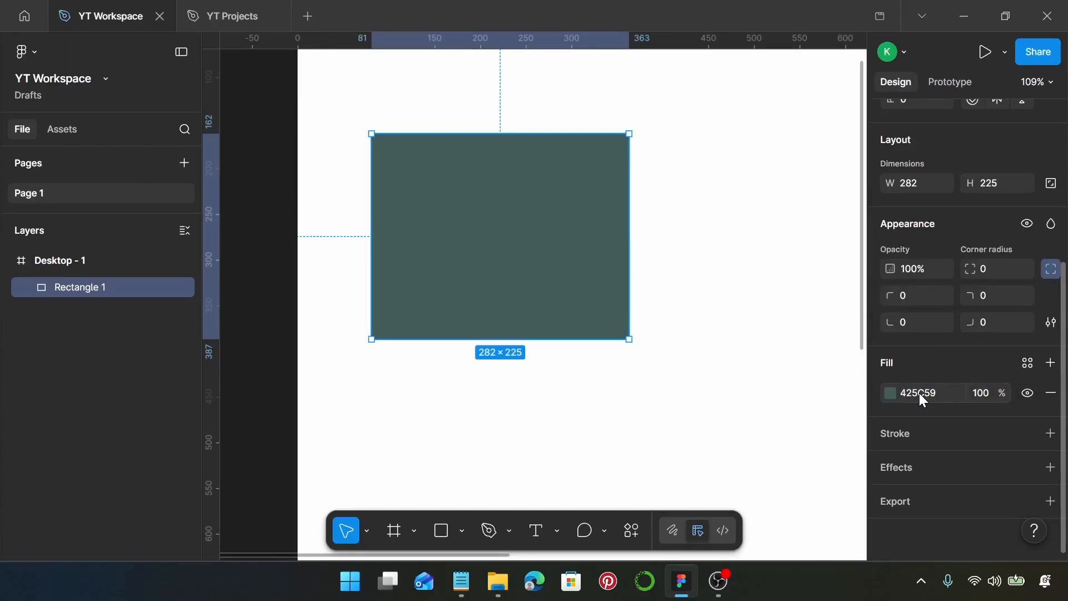
Step: Open the Iconify plugin and search its icons for "briefcase"
right_click(412, 175)
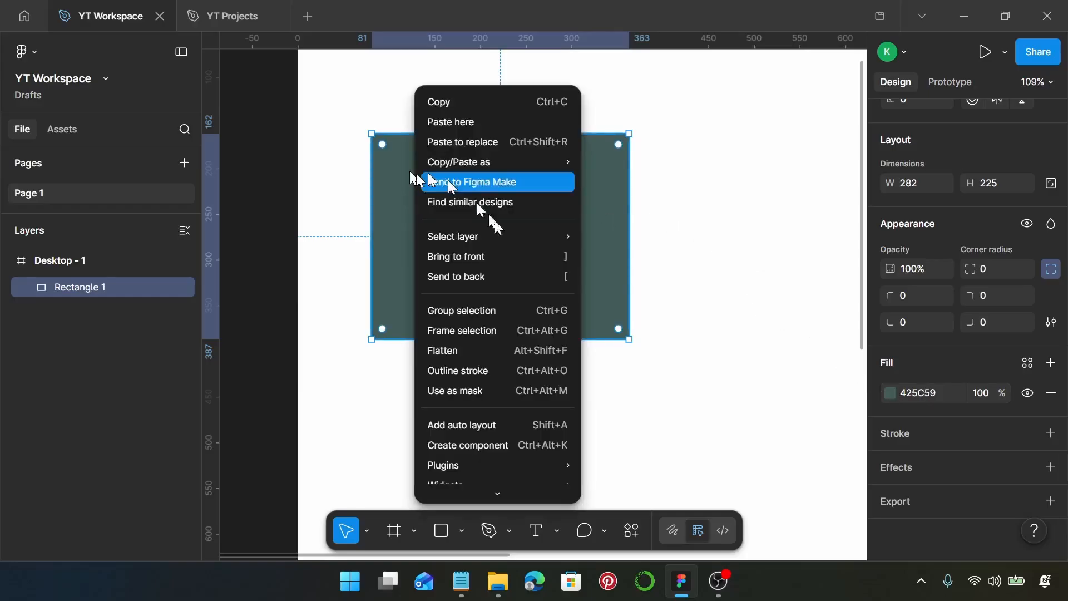
mouse_move(541, 470)
left_click(656, 225)
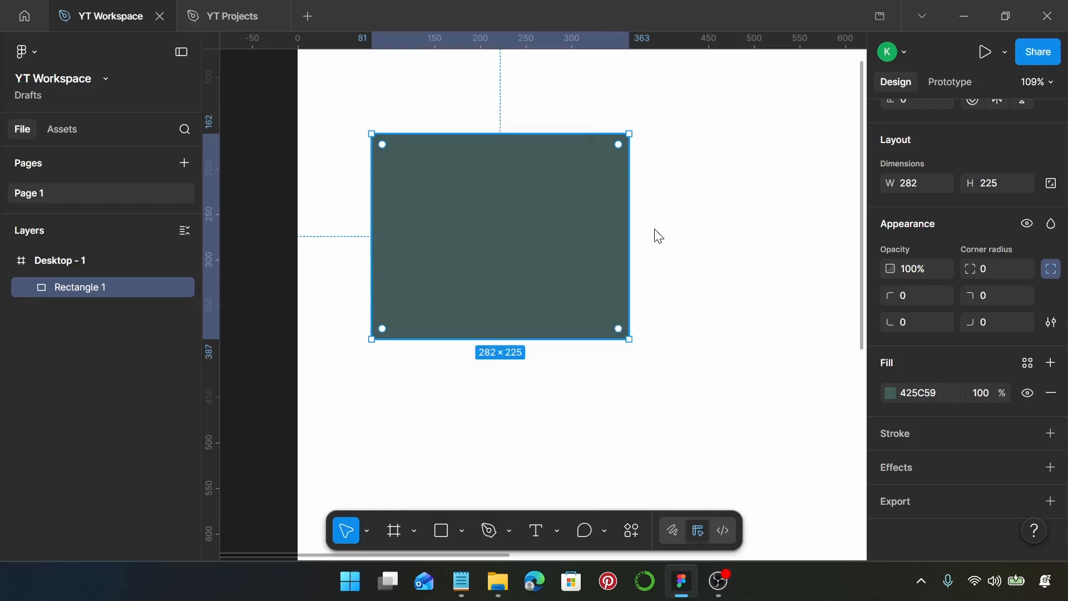
left_click(547, 145)
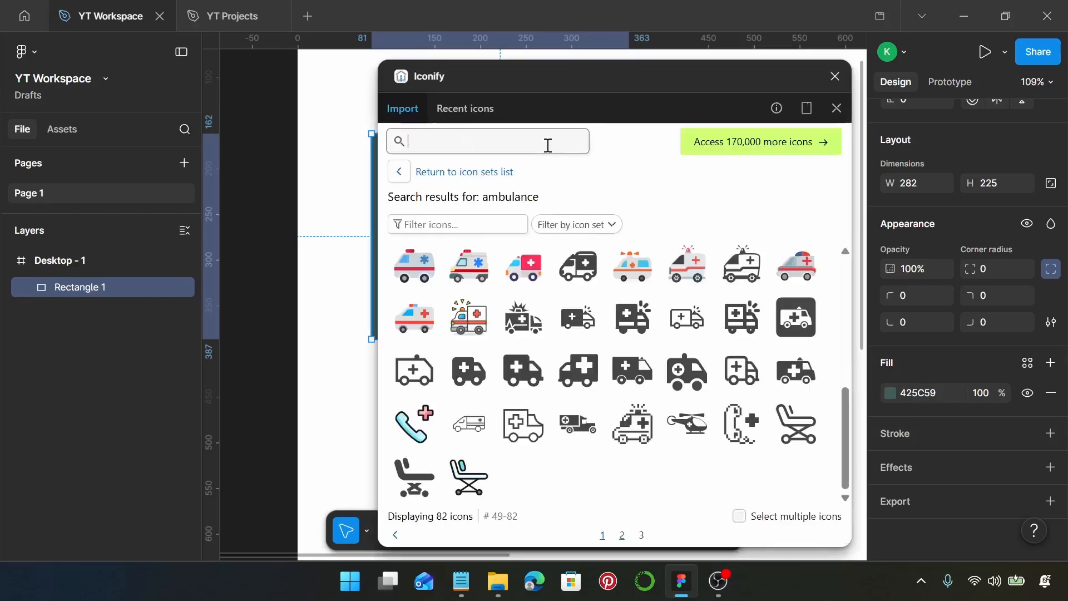
type("b")
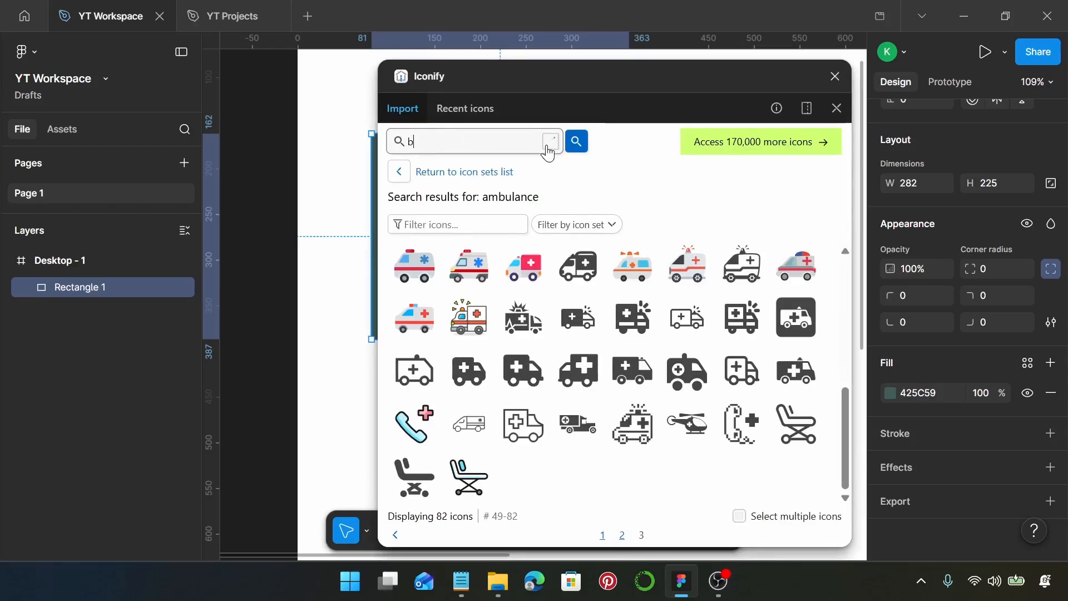
type("riefcase")
key("Return")
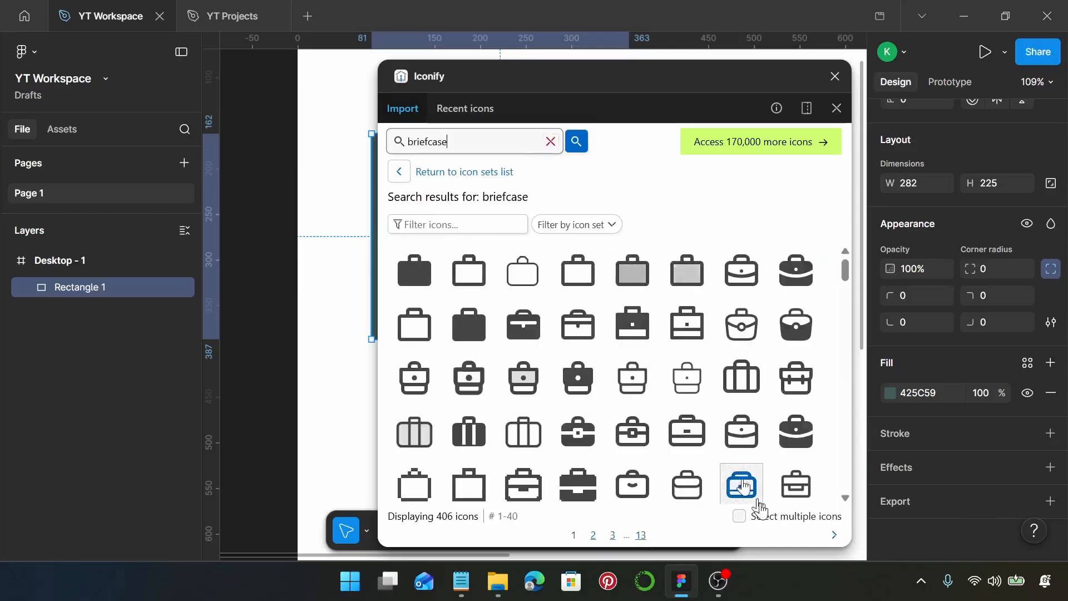
Step: Import the bi:briefcase-fill icon in white onto the dark green rectangle and close the plugin
scroll(780, 435, "down", 3)
scroll(783, 439, "down", 1)
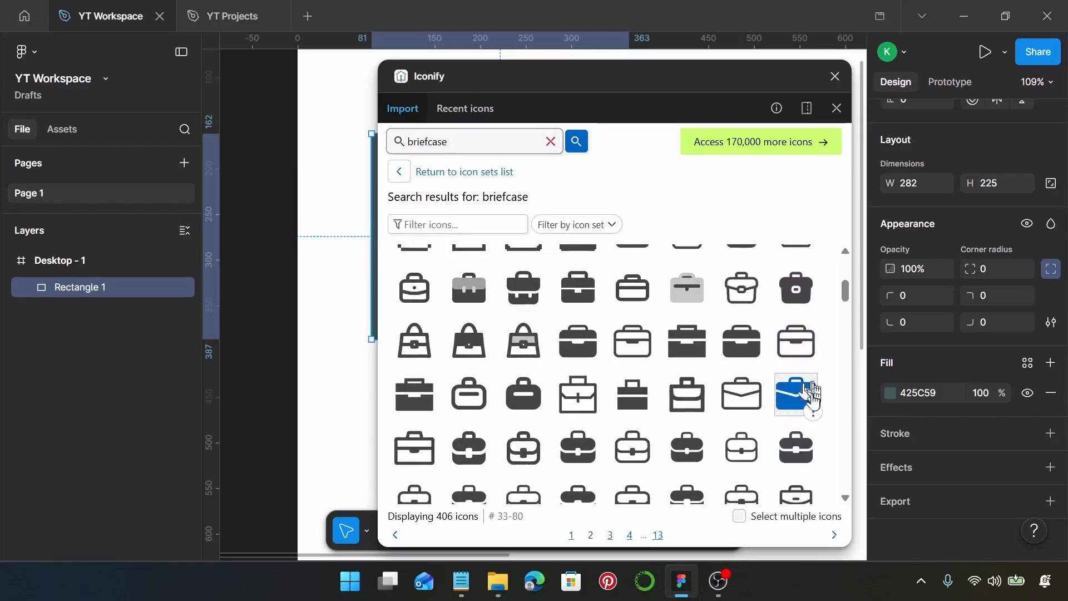
left_click(812, 414)
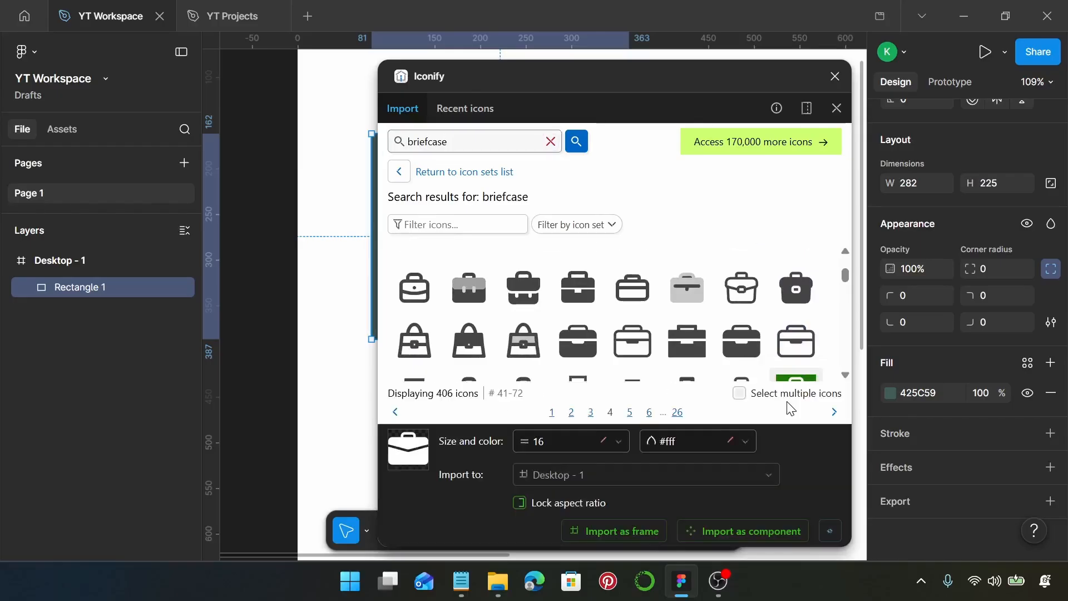
scroll(341, 241, "right", 5)
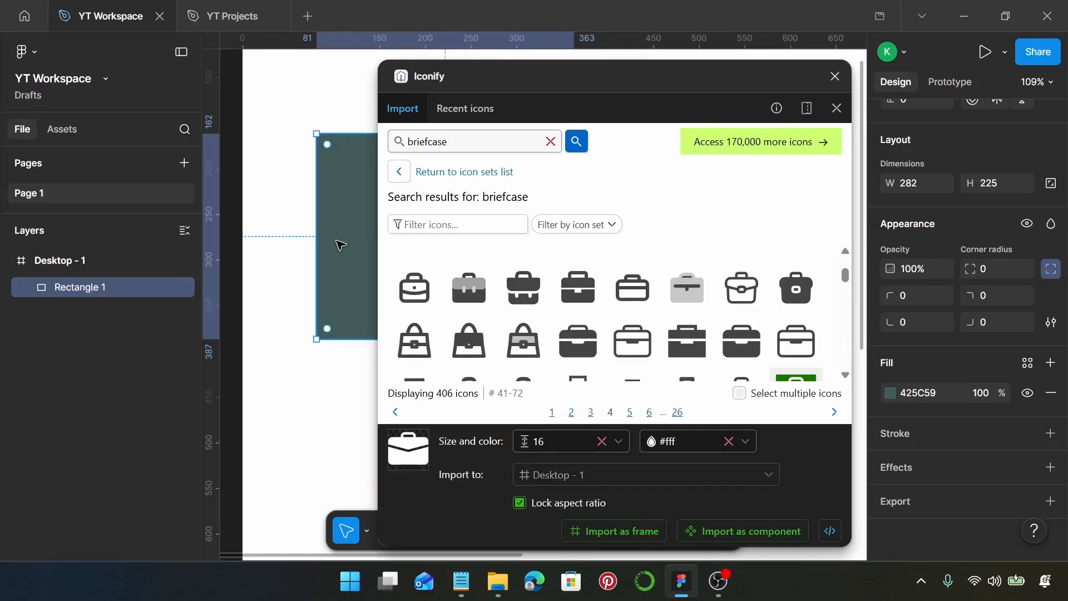
scroll(823, 350, "down", 2)
left_click_drag(796, 310, 265, 193)
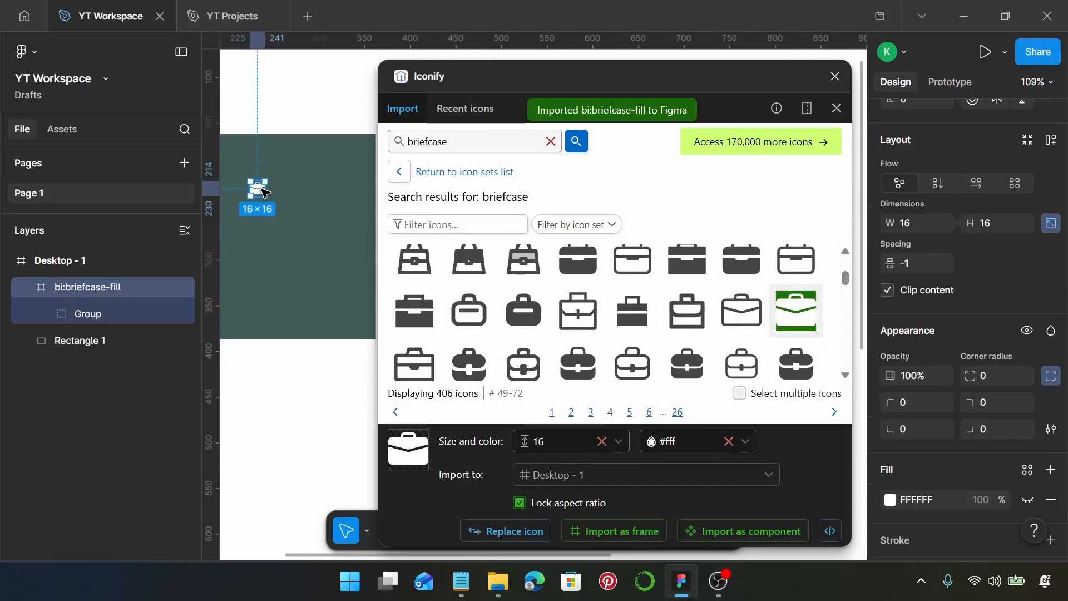
left_click(835, 77)
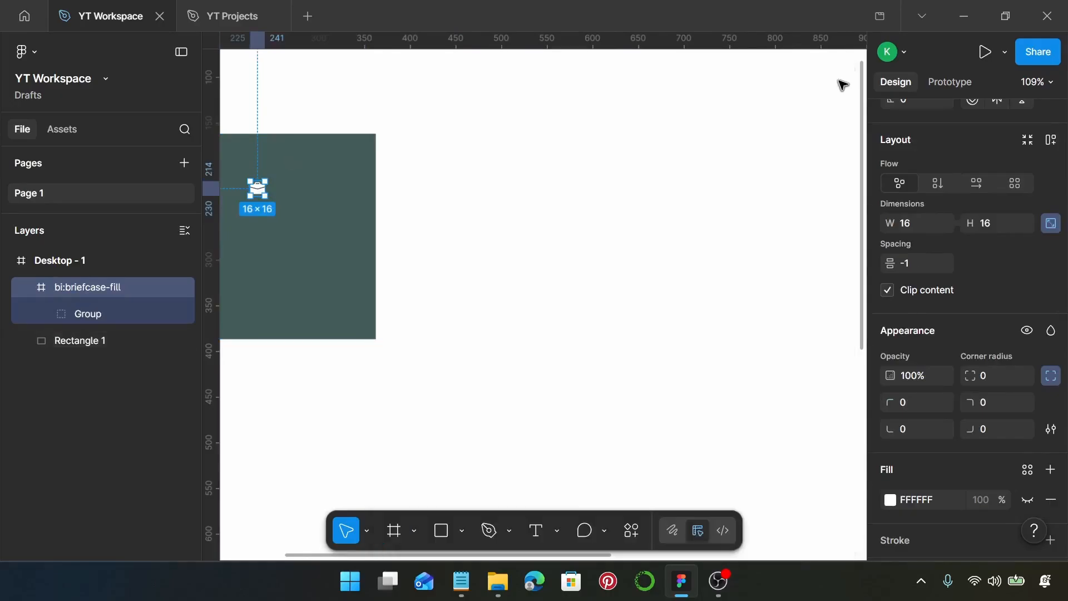
Step: Move the briefcase icon into the rectangle's upper-left corner area and set its size to 55 × 55
scroll(321, 205, "up", 5)
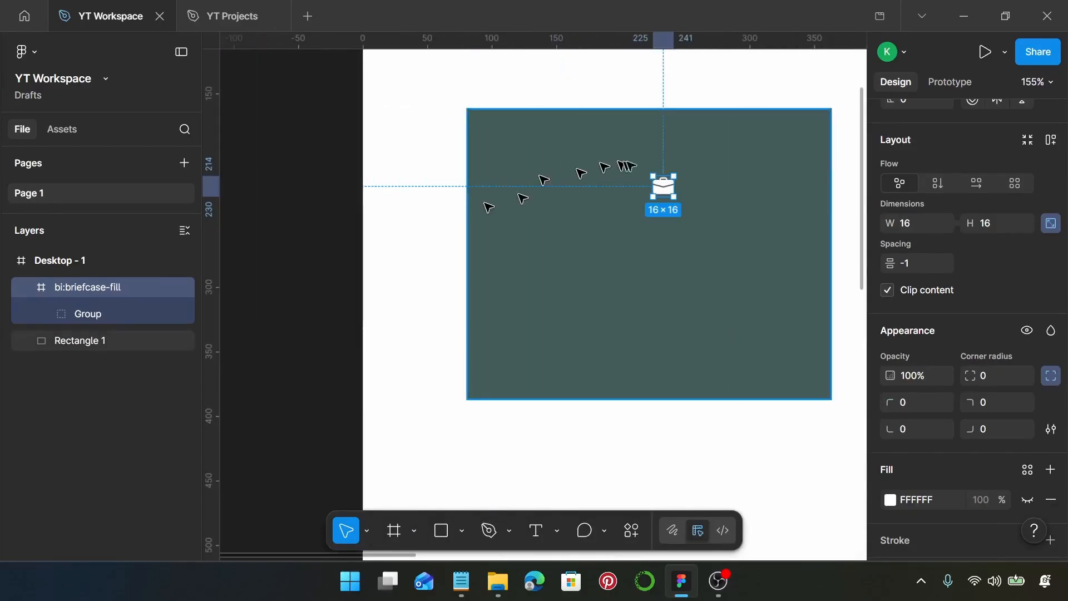
scroll(660, 178, "up", 3)
left_click_drag(671, 192, 467, 149)
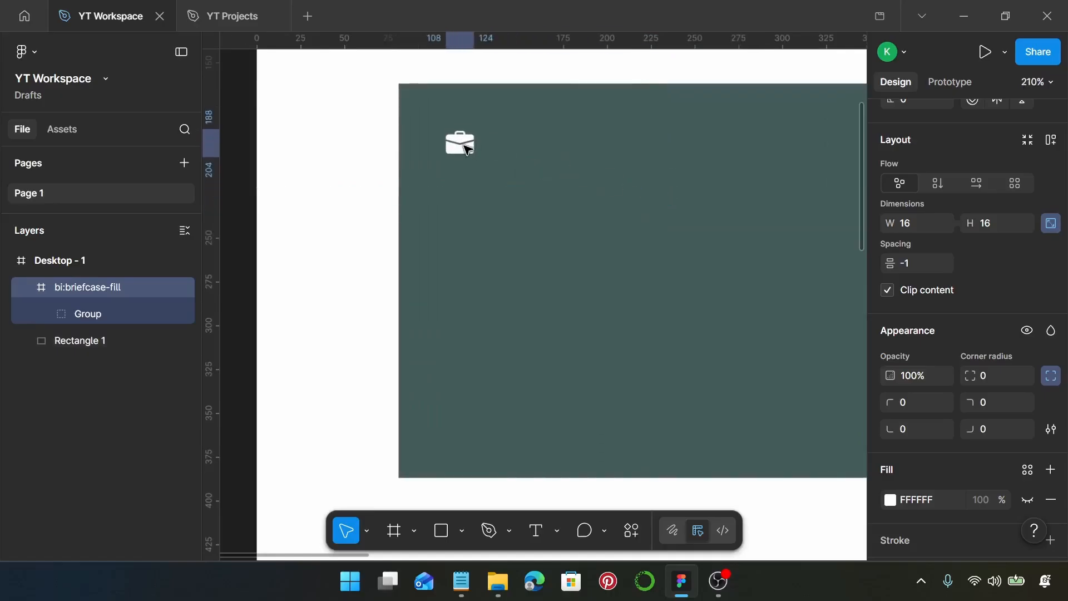
scroll(988, 342, "down", 3)
scroll(986, 322, "up", 1)
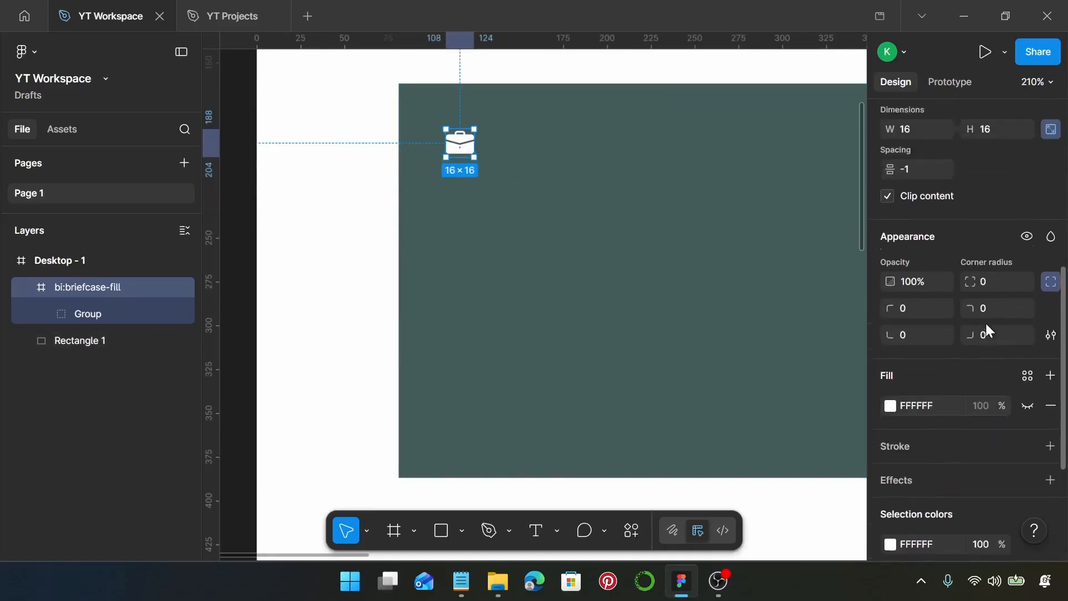
scroll(986, 323, "up", 2)
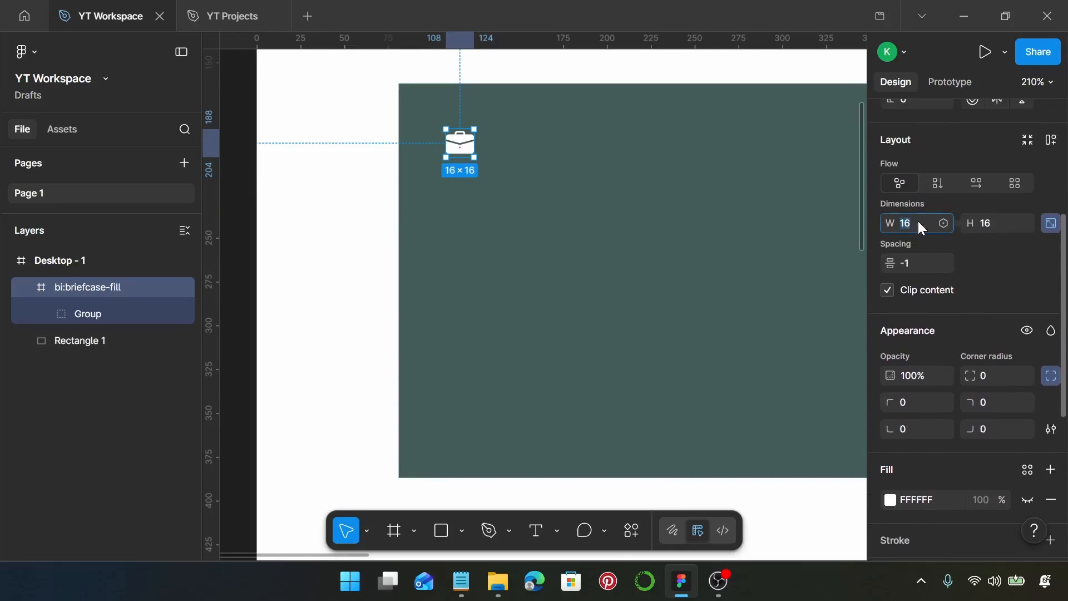
type("55")
key("Return")
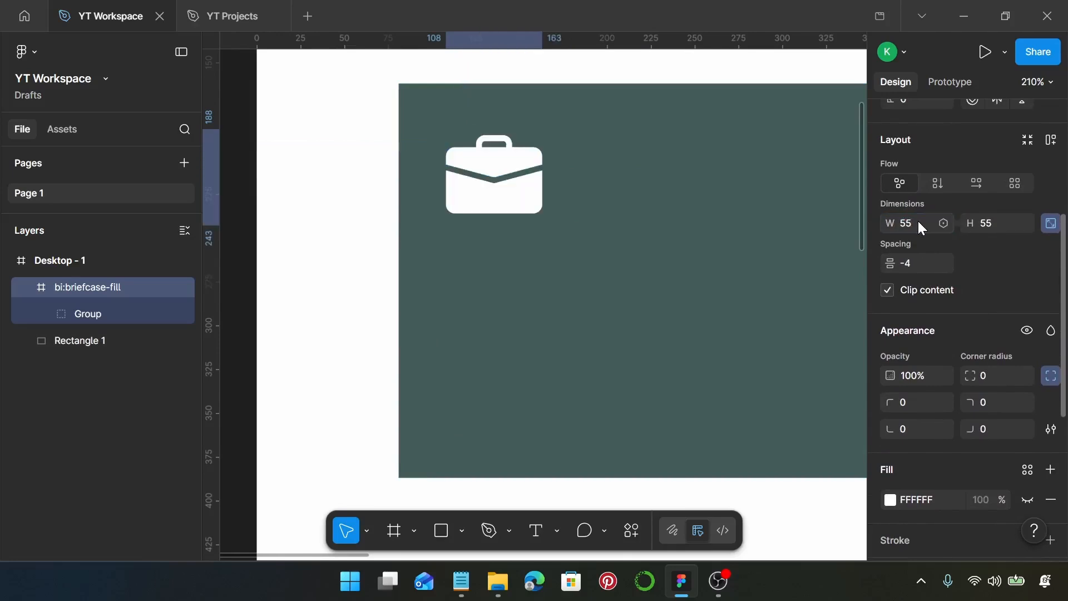
Step: Recolor the briefcase icon to FFCEA3 and shift it slightly upward within the rectangle
scroll(945, 278, "down", 5)
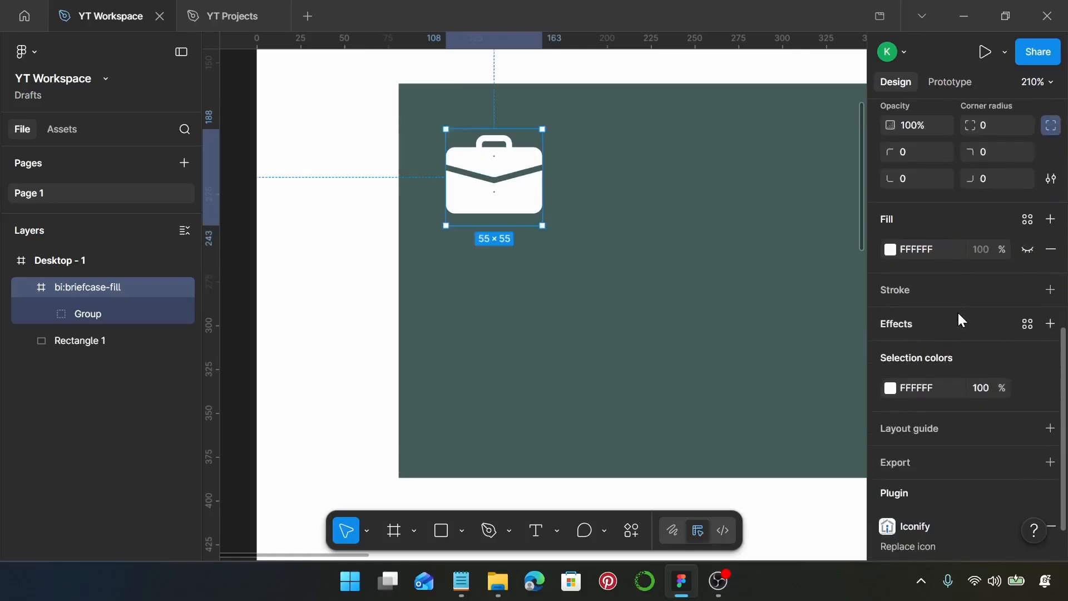
left_click(937, 391)
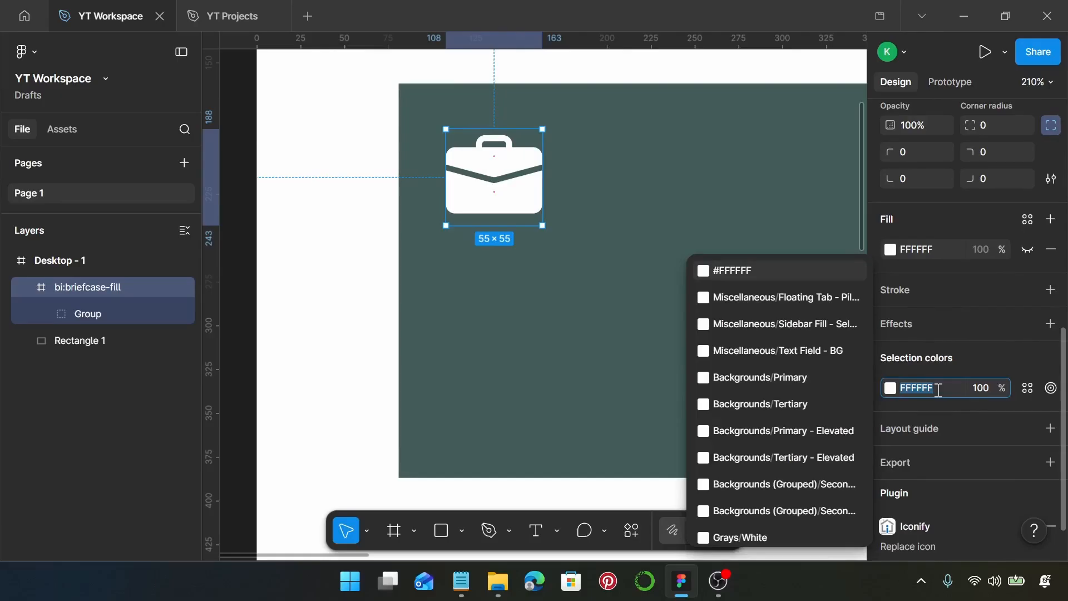
type("ff")
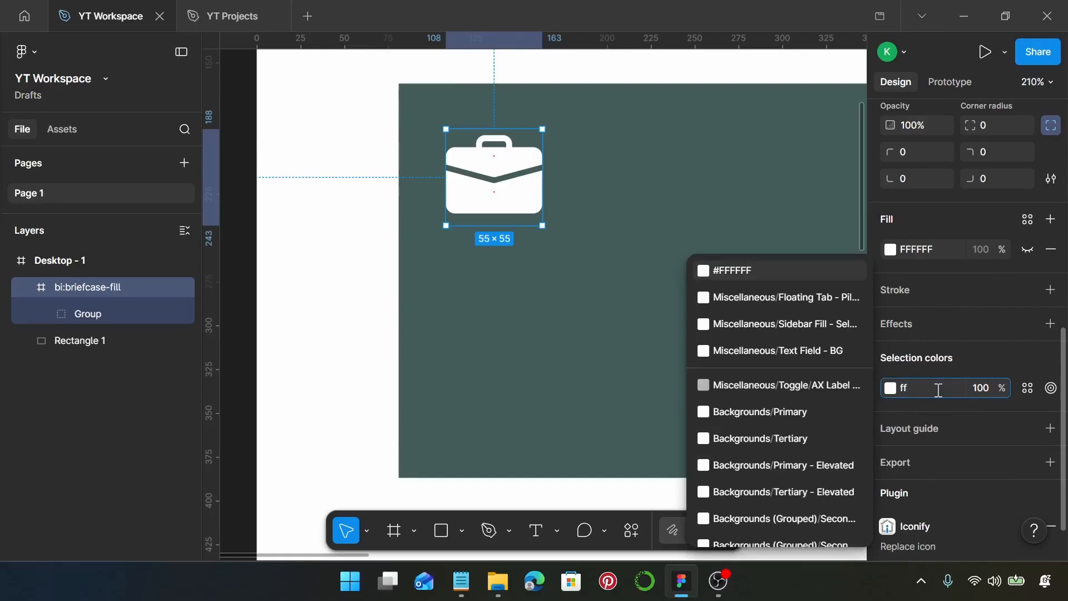
type("ce")
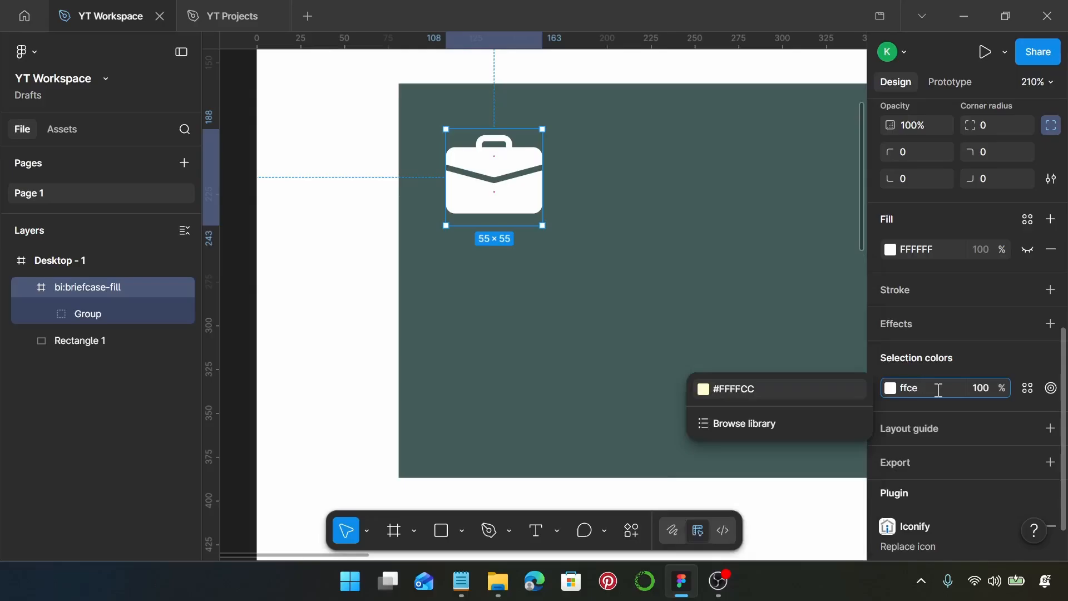
type("a3")
key("Return")
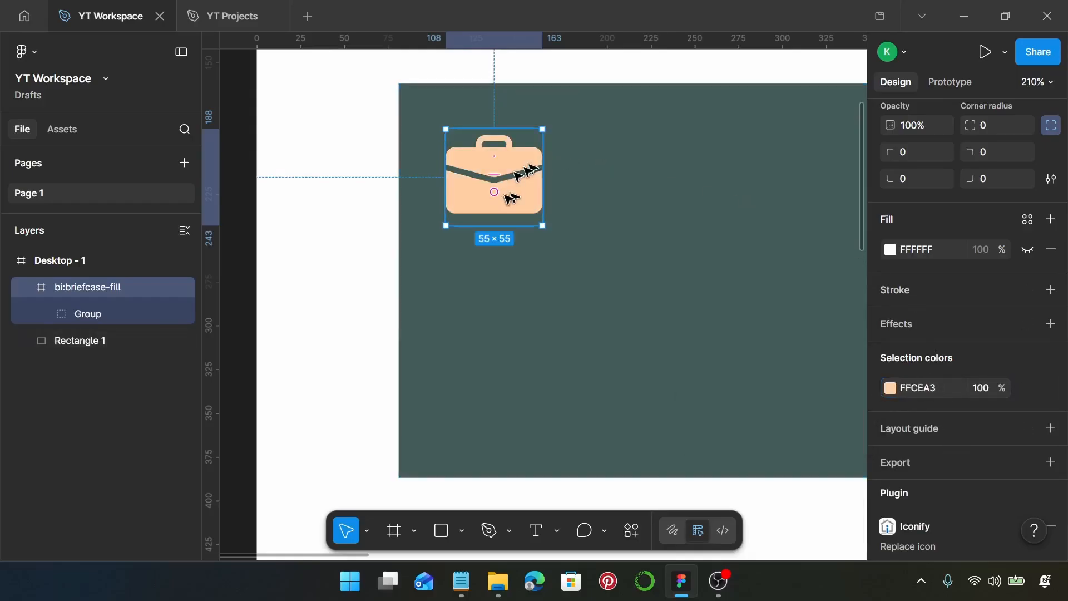
left_click_drag(530, 204, 527, 191)
Step: Draw a horizontal line just below the briefcase icon, starting near its left edge, and set its length to 225
scroll(541, 174, "right", 1)
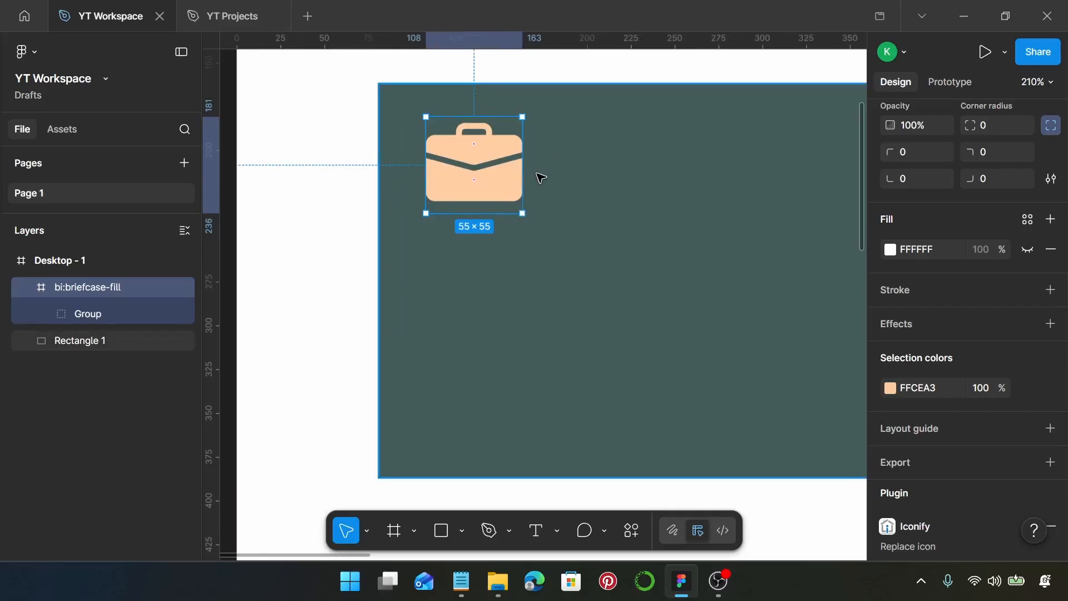
scroll(541, 177, "right", 1)
left_click(552, 183)
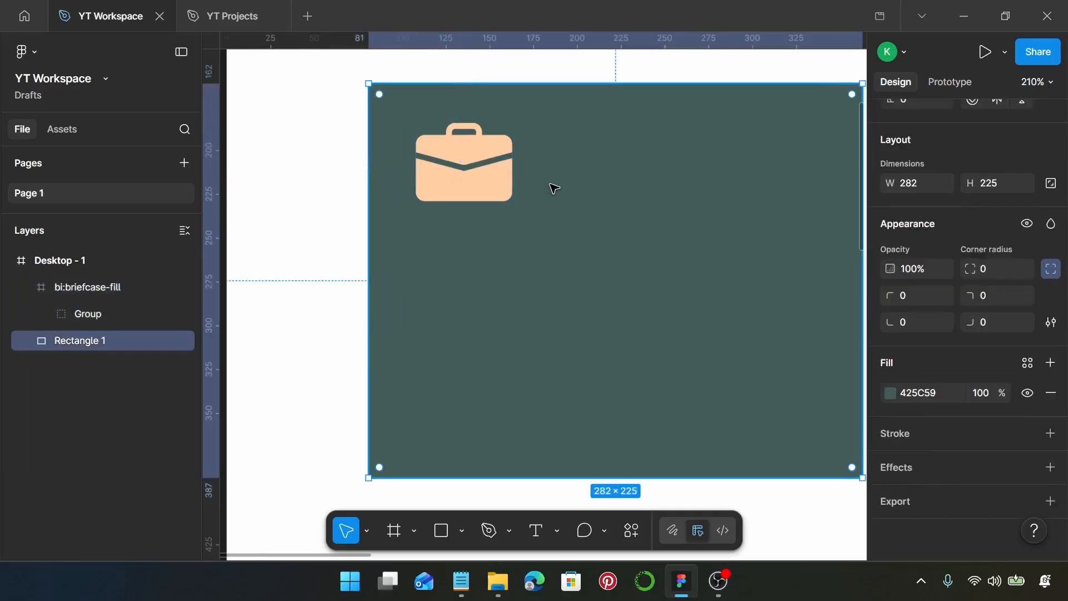
key("l")
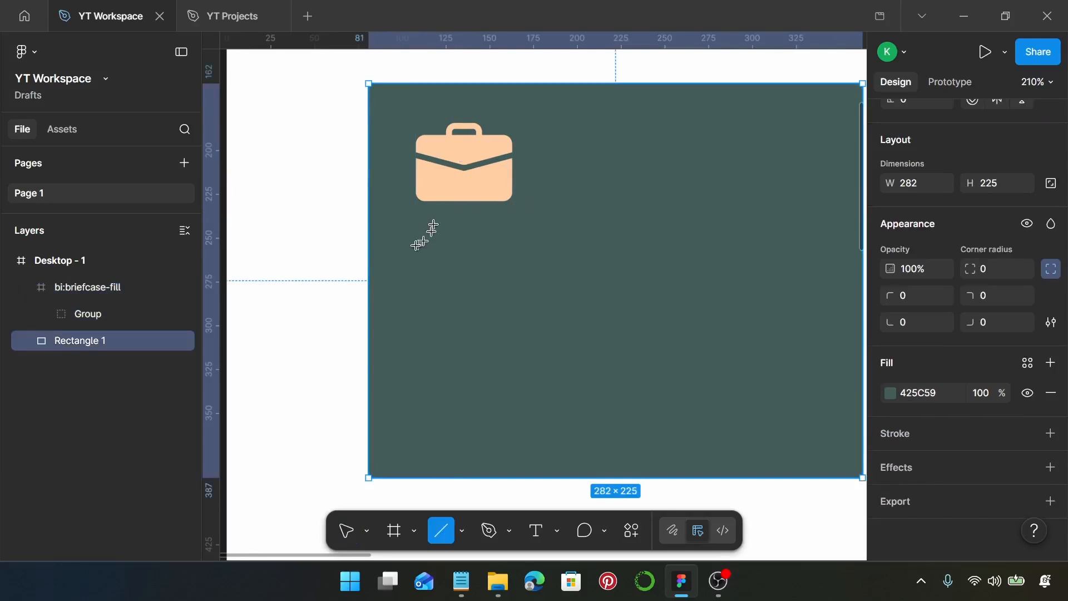
left_click_drag(418, 238, 768, 282)
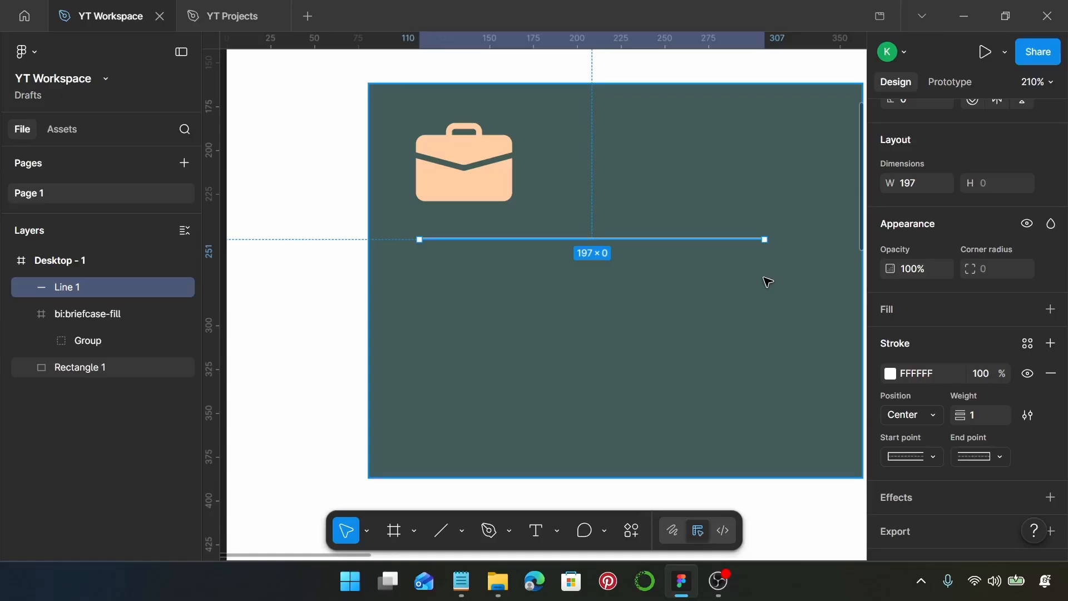
left_click(912, 182)
type("225")
key("Return")
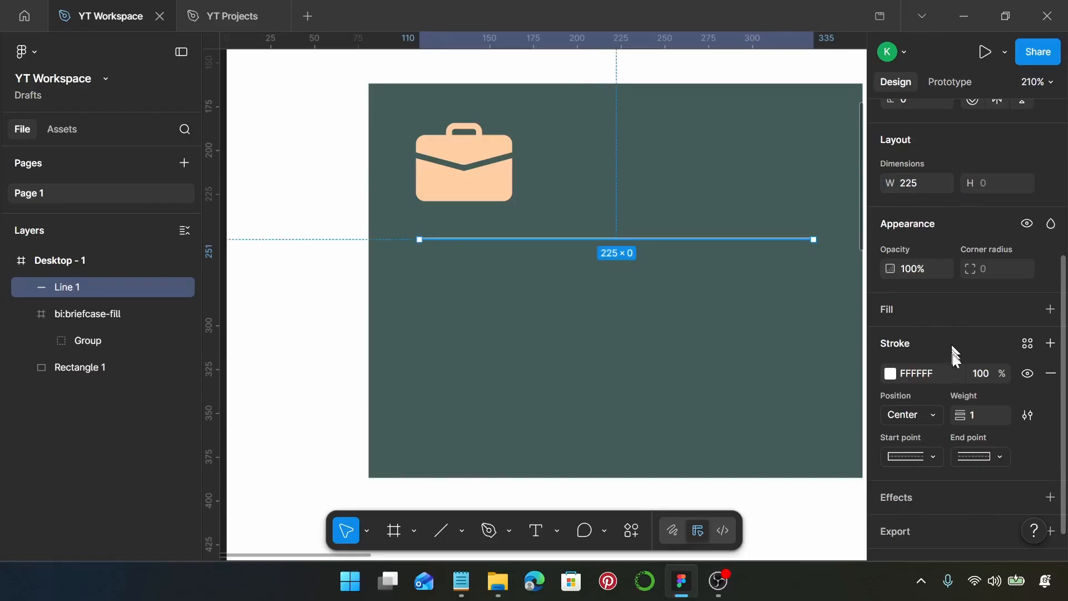
Step: Set the divider line's stroke opacity to 40%
left_click(974, 374)
key("Return")
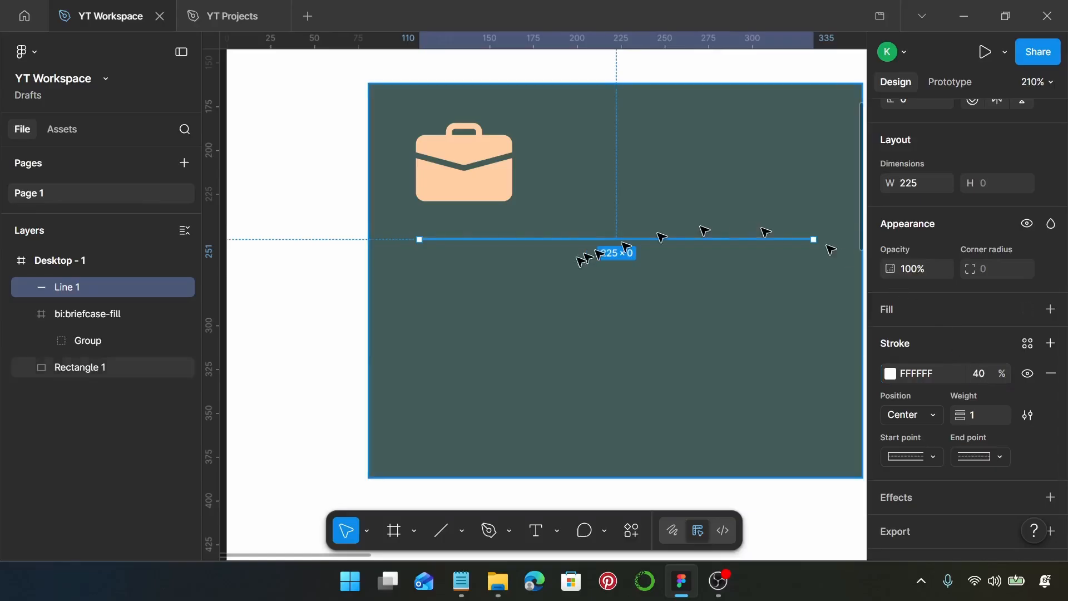
Step: Copy the title "Corporate Law" from the Notepad notes, add it as text below the divider line, and align it with the briefcase icon's left edge
key("t")
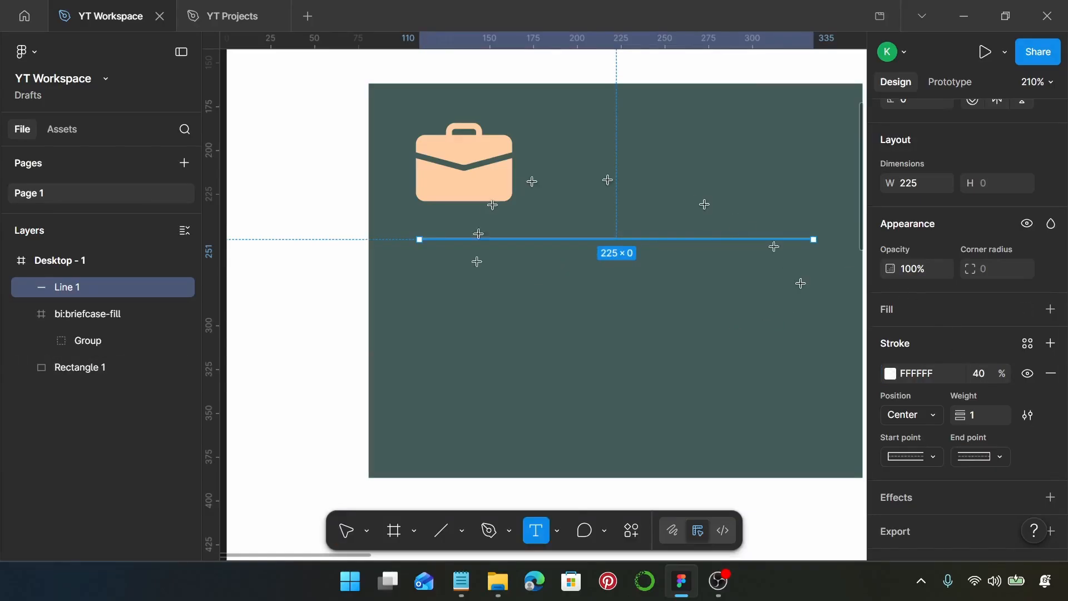
left_click(453, 591)
scroll(625, 228, "up", 5)
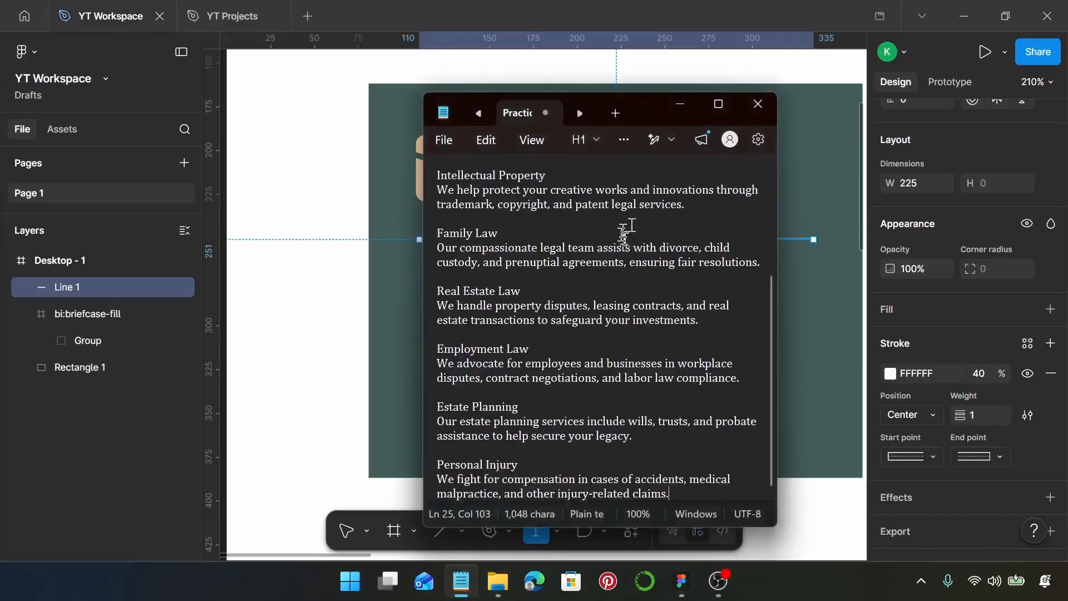
left_click_drag(517, 203, 421, 209)
key("ctrl+c")
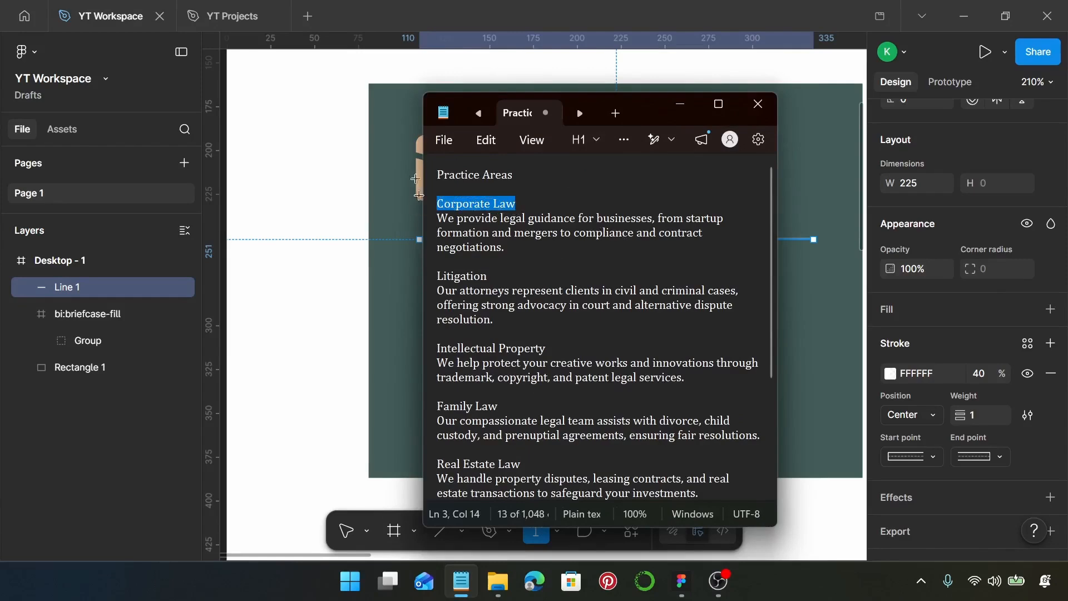
left_click(680, 105)
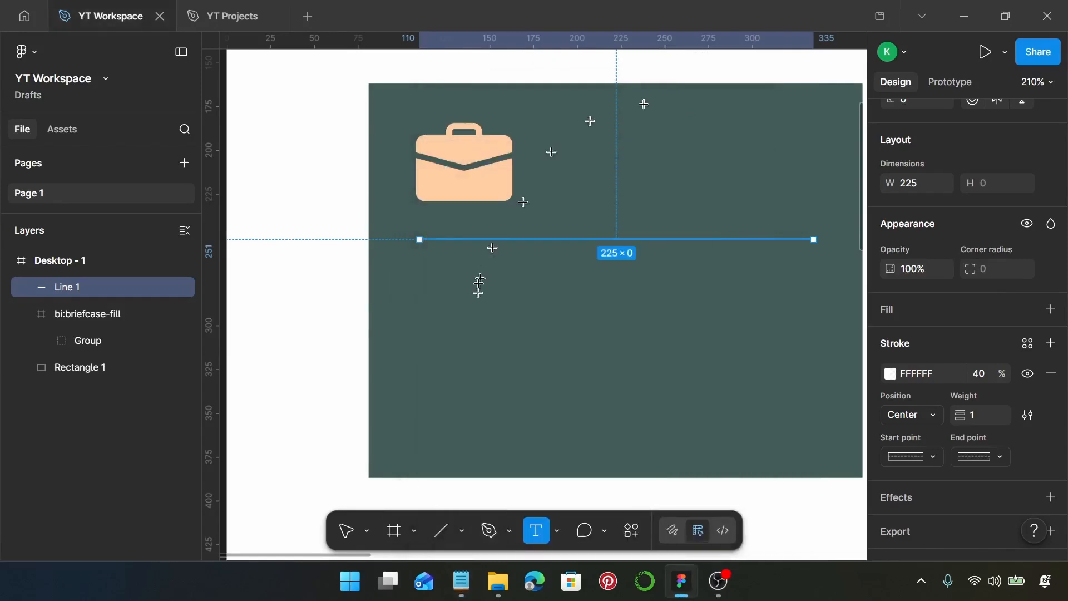
left_click(421, 269)
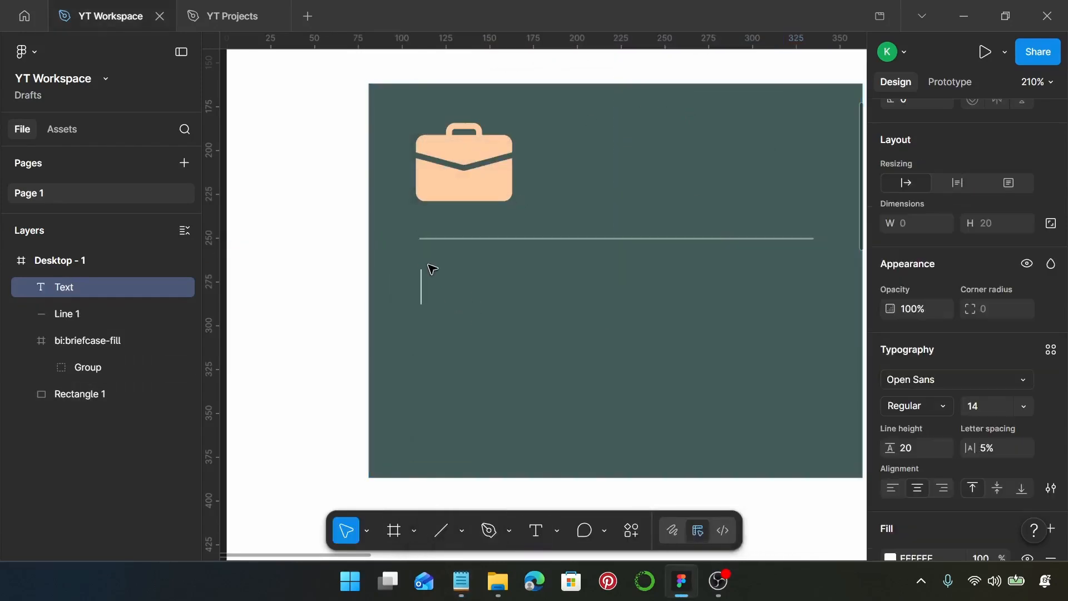
key("ctrl+v")
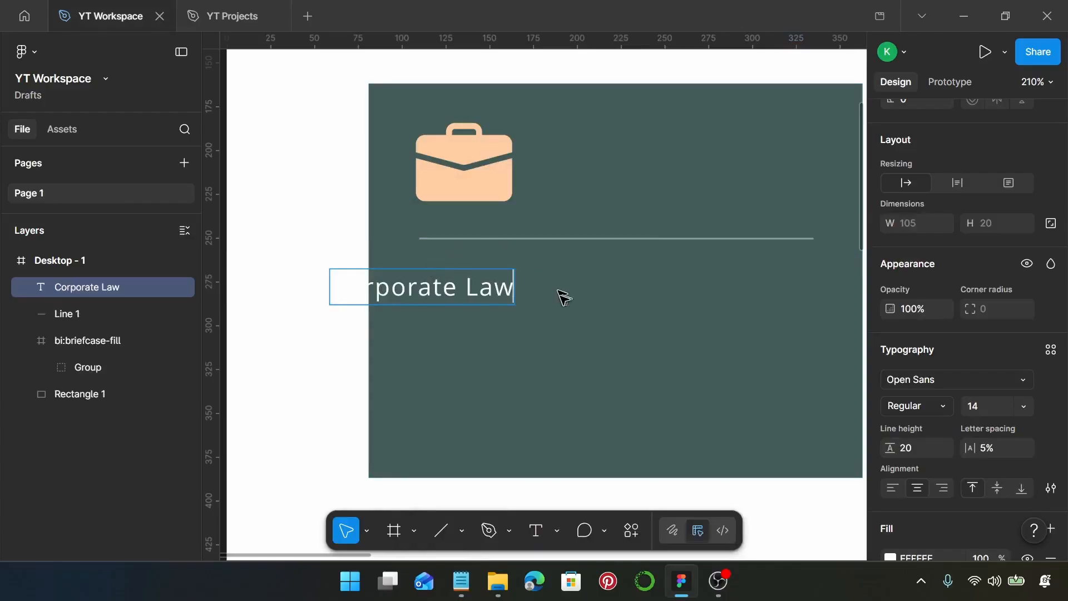
key("Escape")
left_click_drag(445, 294, 529, 288)
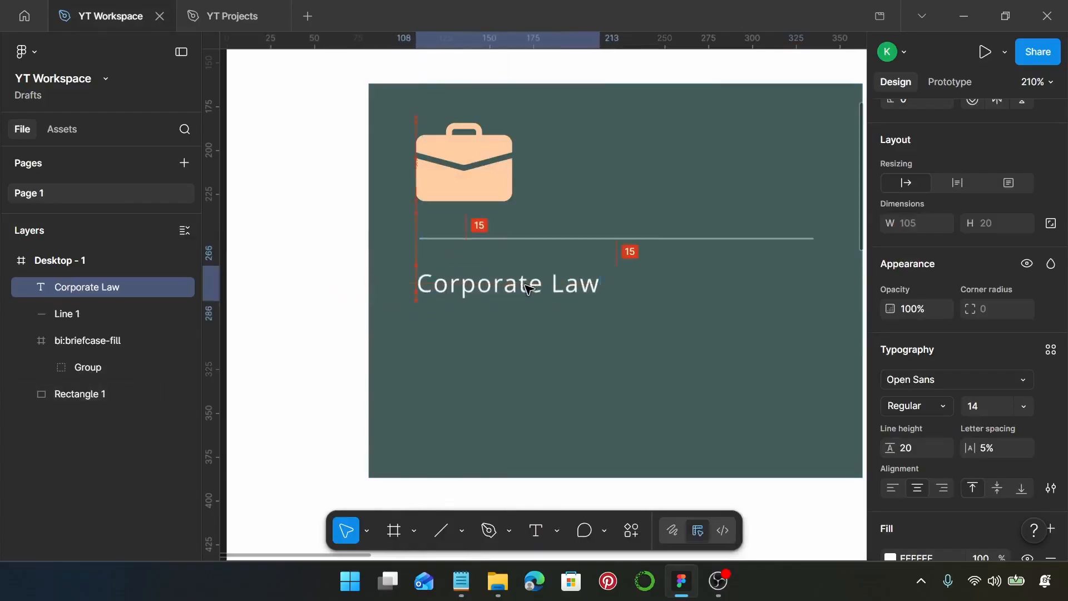
Step: Set the "Corporate Law" heading's font to Garamond Bold at size 18
left_click(965, 380)
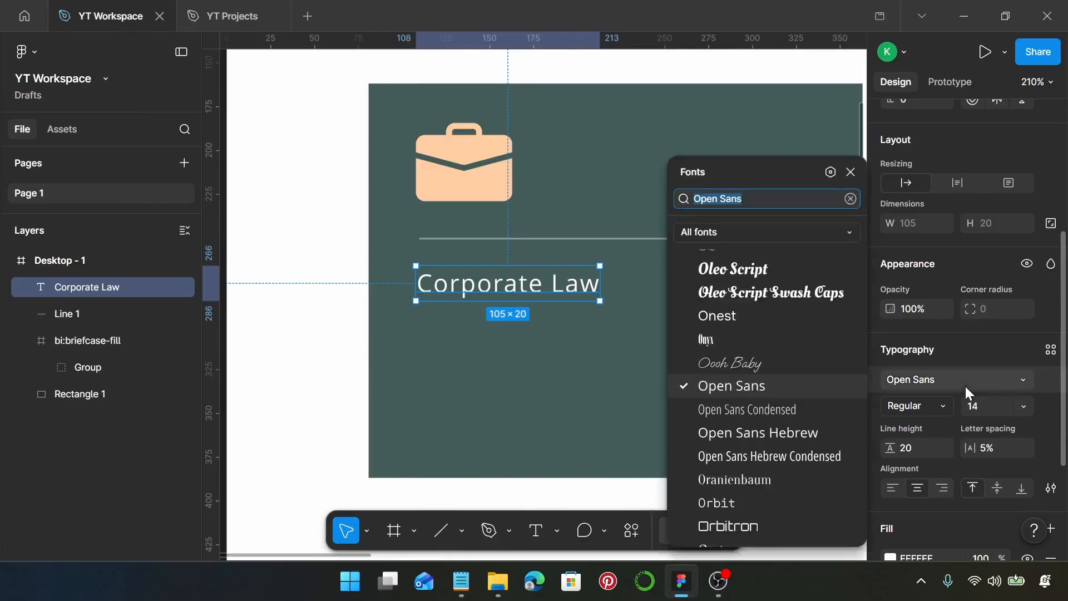
type("gara")
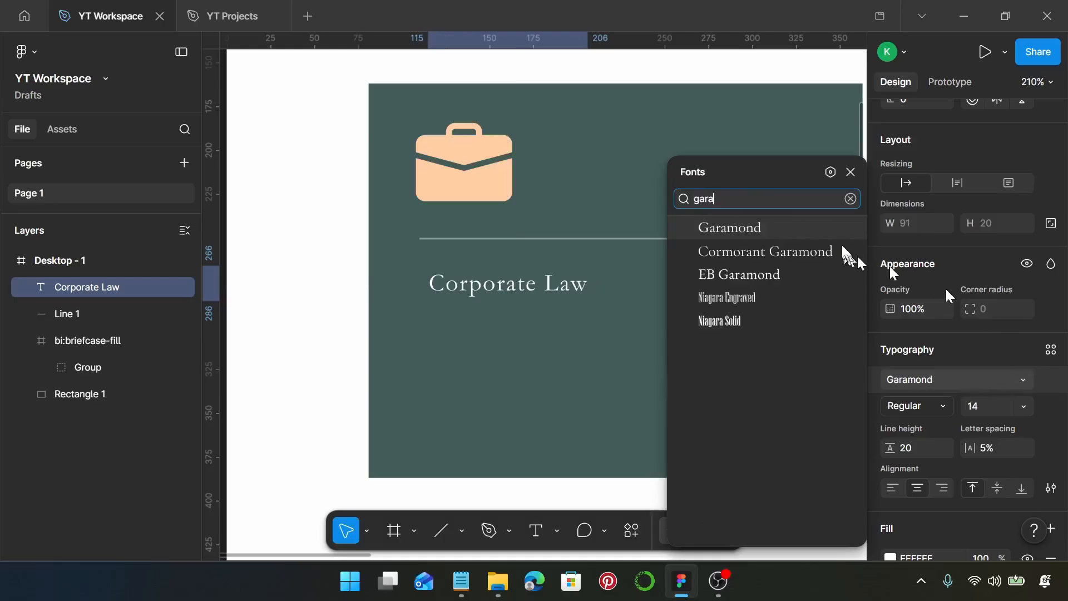
left_click(820, 229)
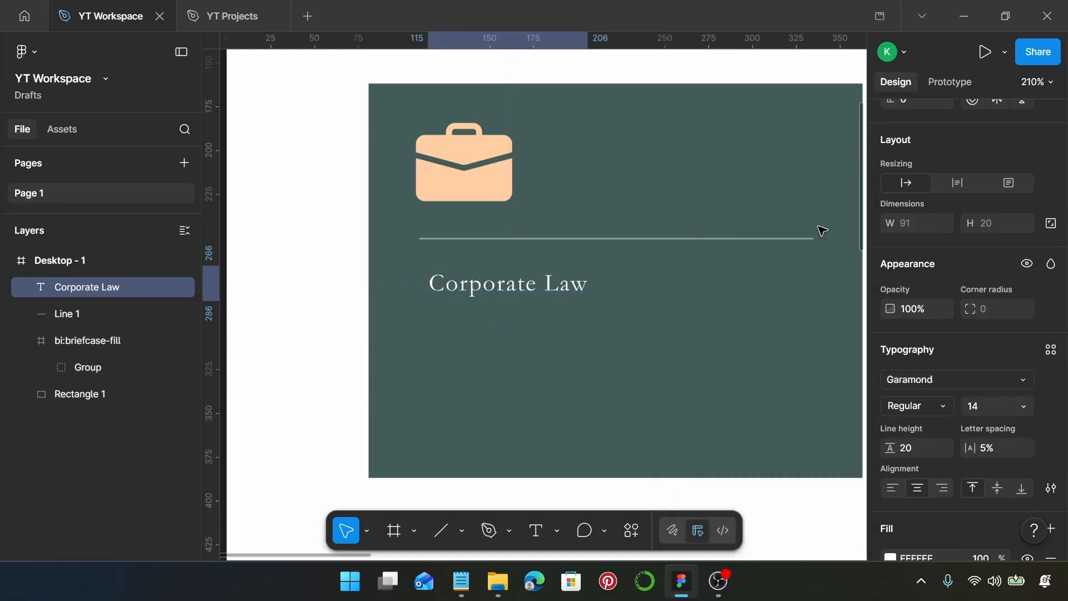
left_click(932, 409)
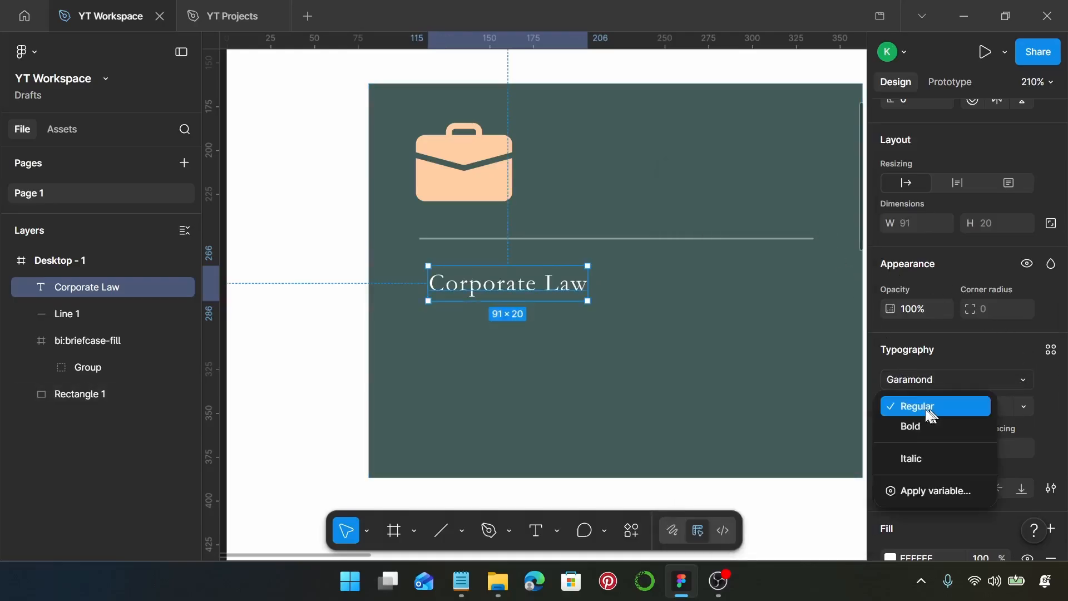
left_click(910, 422)
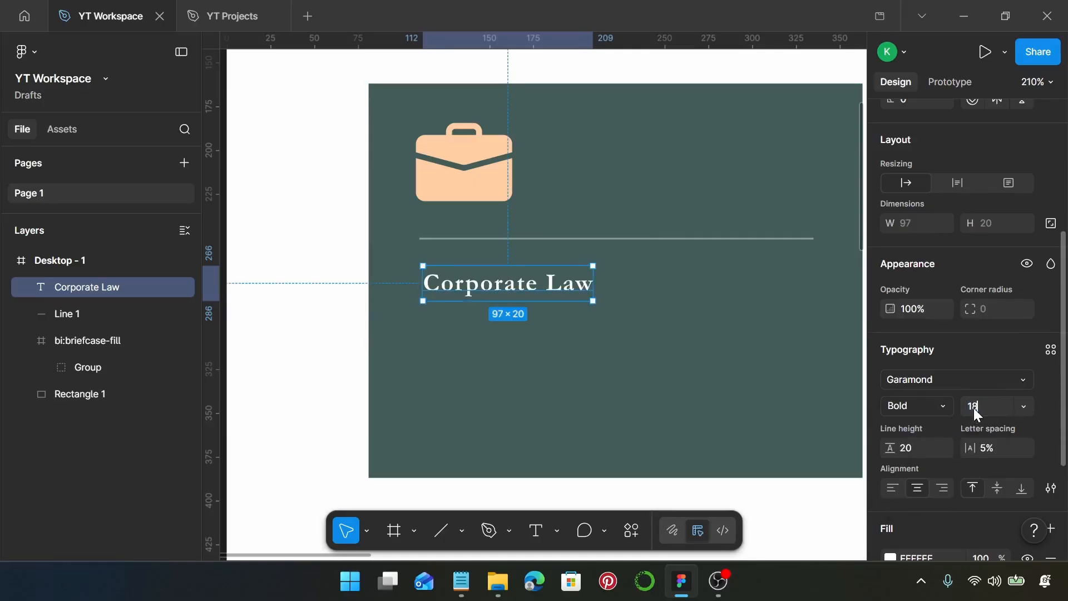
type("18")
key("Return")
Step: Give the heading a line height of 24, letter spacing of 0.5px and left text alignment
left_click(925, 449)
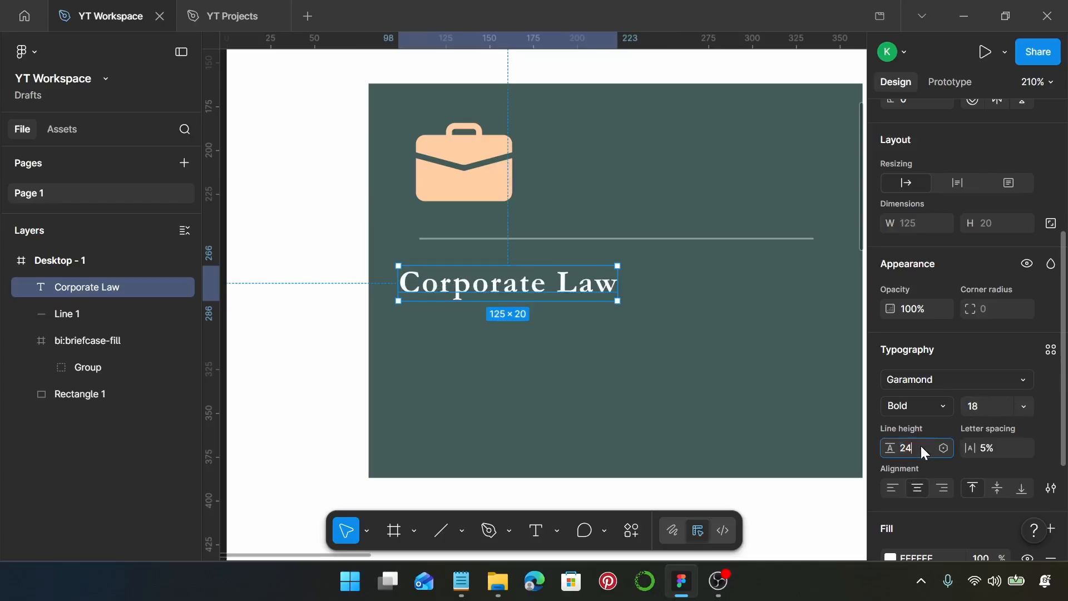
key("Return")
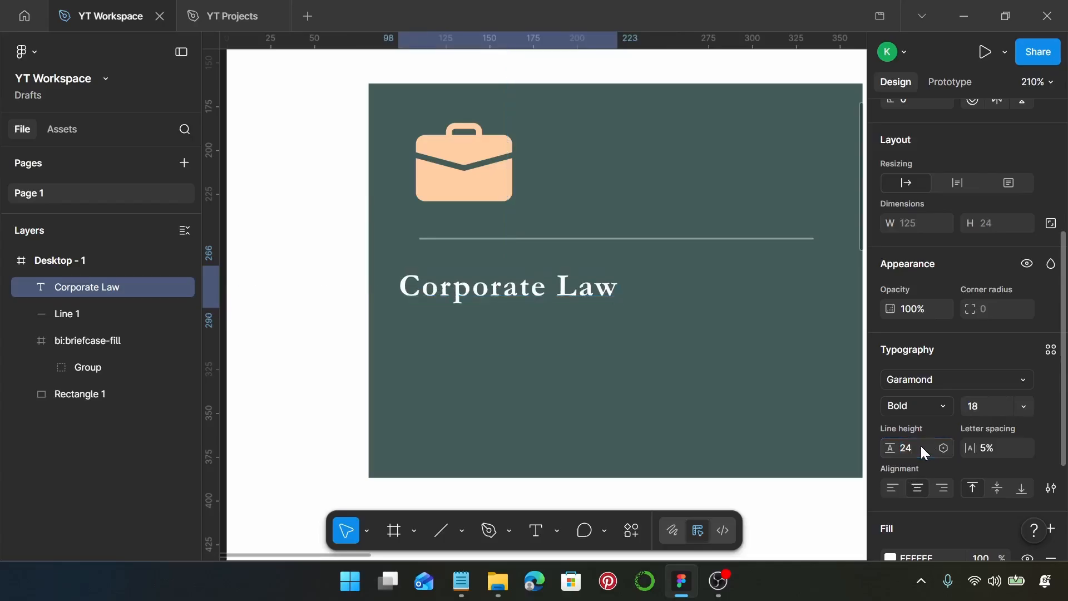
left_click(989, 449)
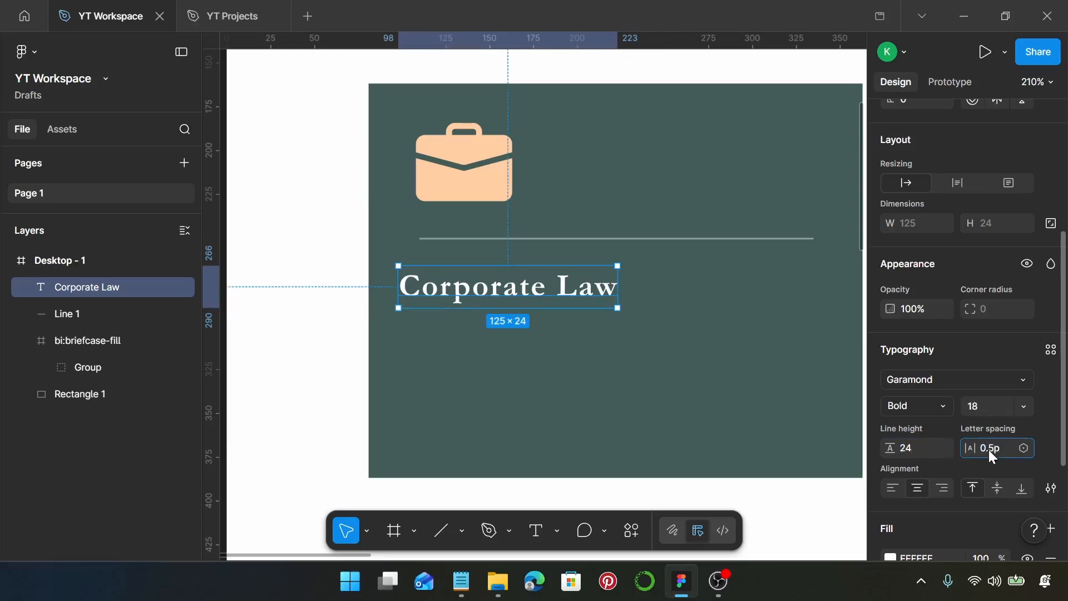
key("Return")
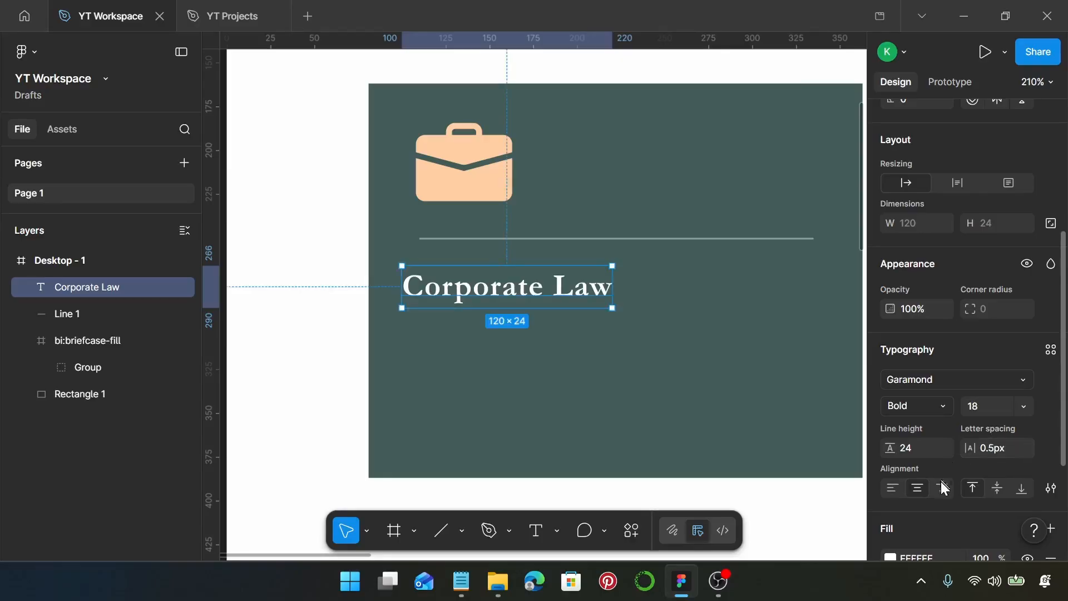
left_click(893, 490)
Step: Duplicate the heading just below itself, style the copy as Regular, size 16 with 0px letter spacing, and align it with the divider's start
left_click_drag(475, 288, 501, 344)
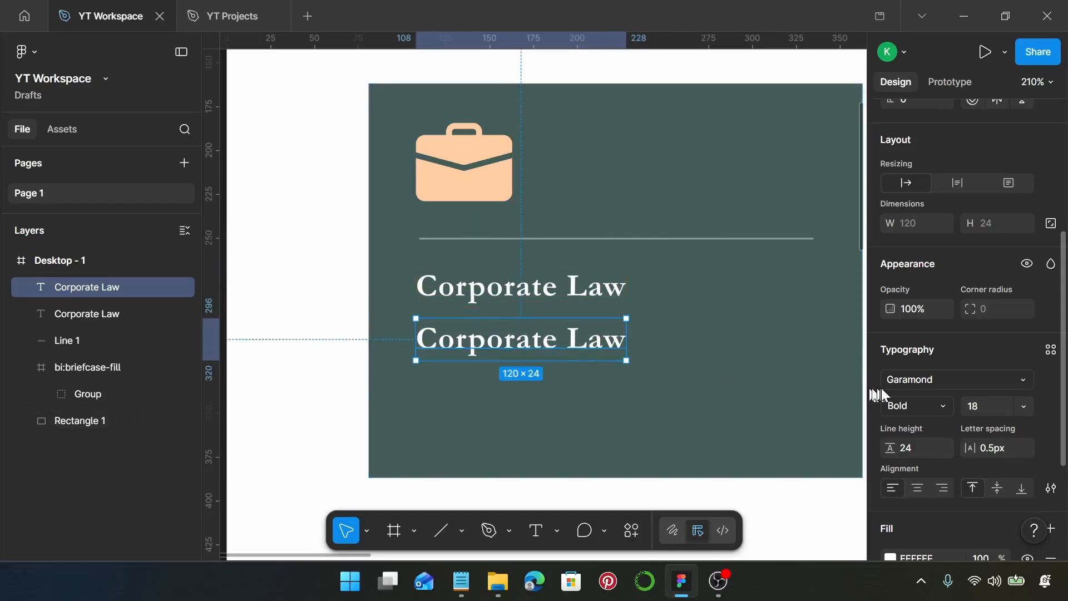
left_click(930, 411)
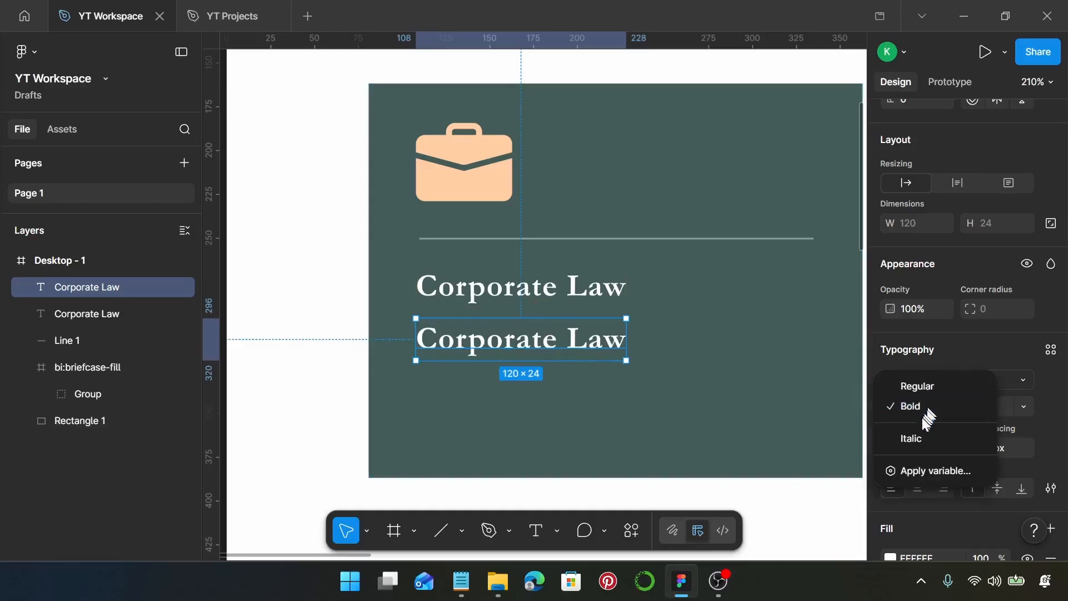
left_click(927, 387)
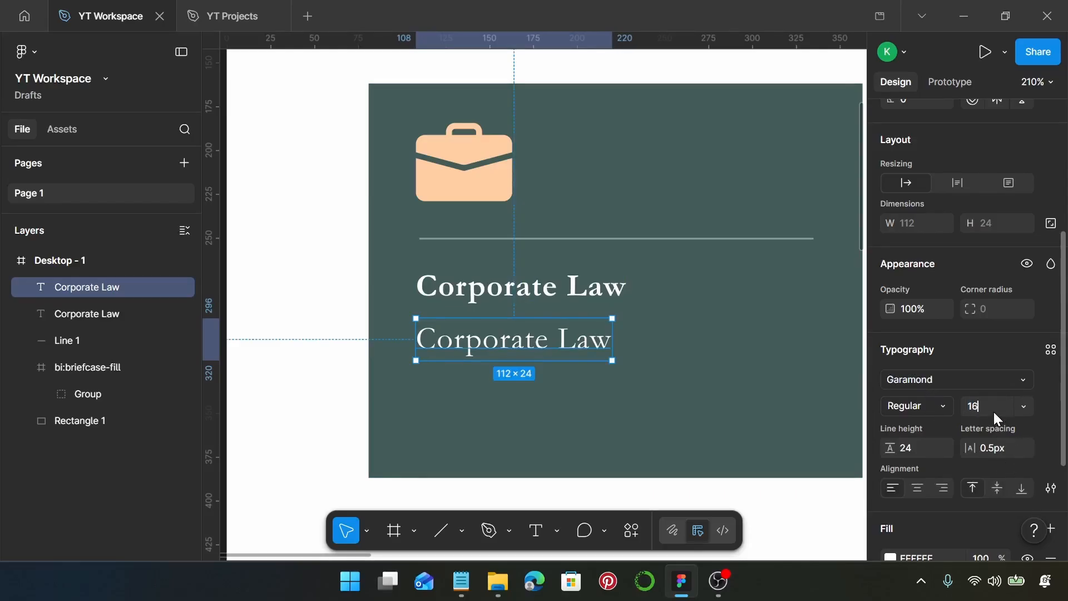
key("Return")
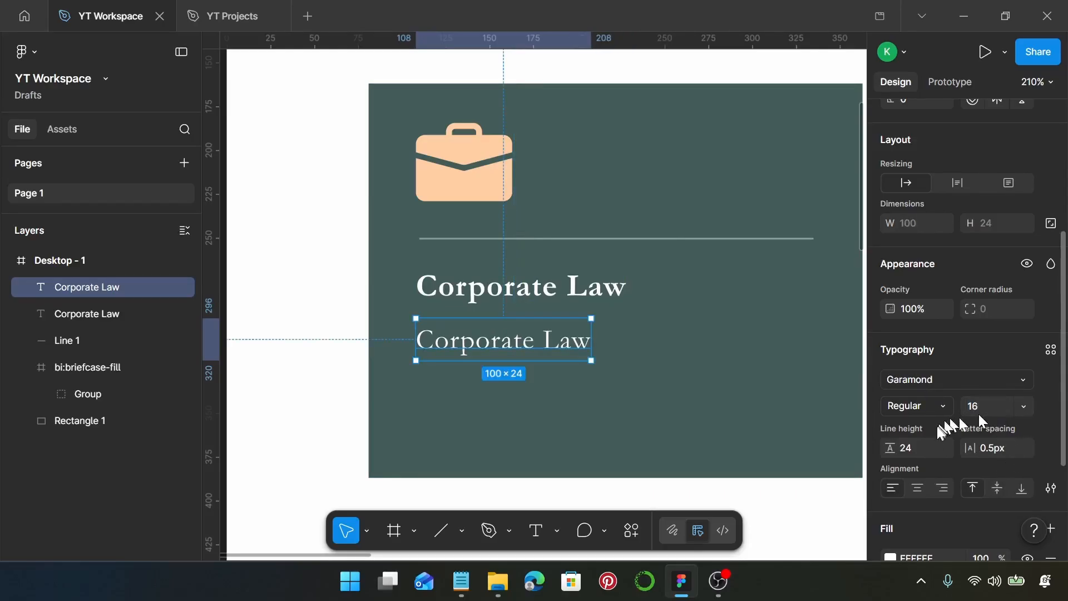
left_click(988, 449)
type("0")
key("Return")
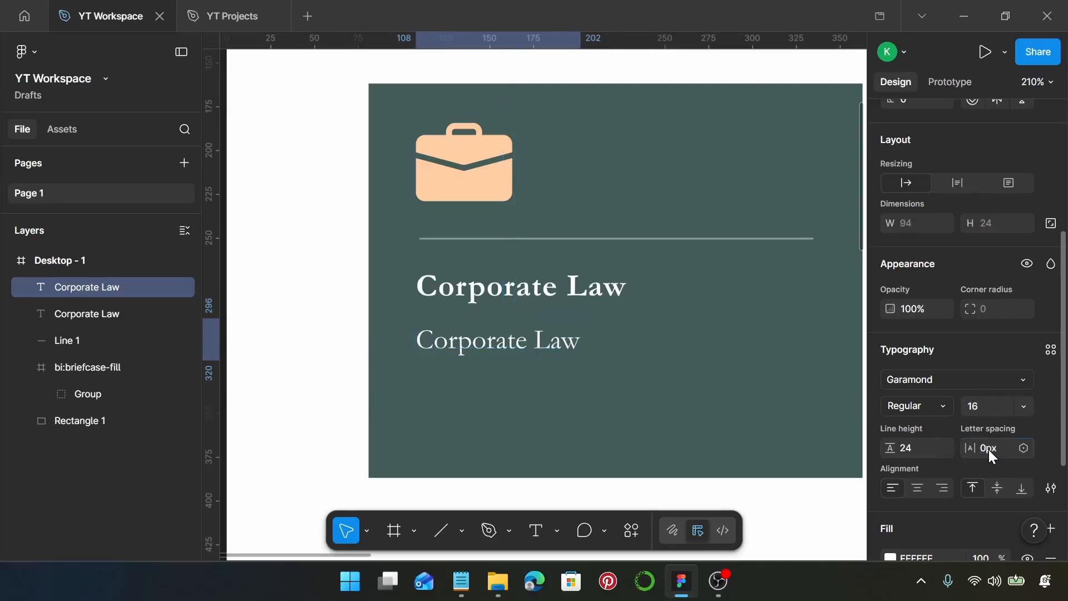
mouse_move(522, 341)
left_mouse_down()
mouse_move(530, 346)
mouse_move(519, 341)
left_mouse_up()
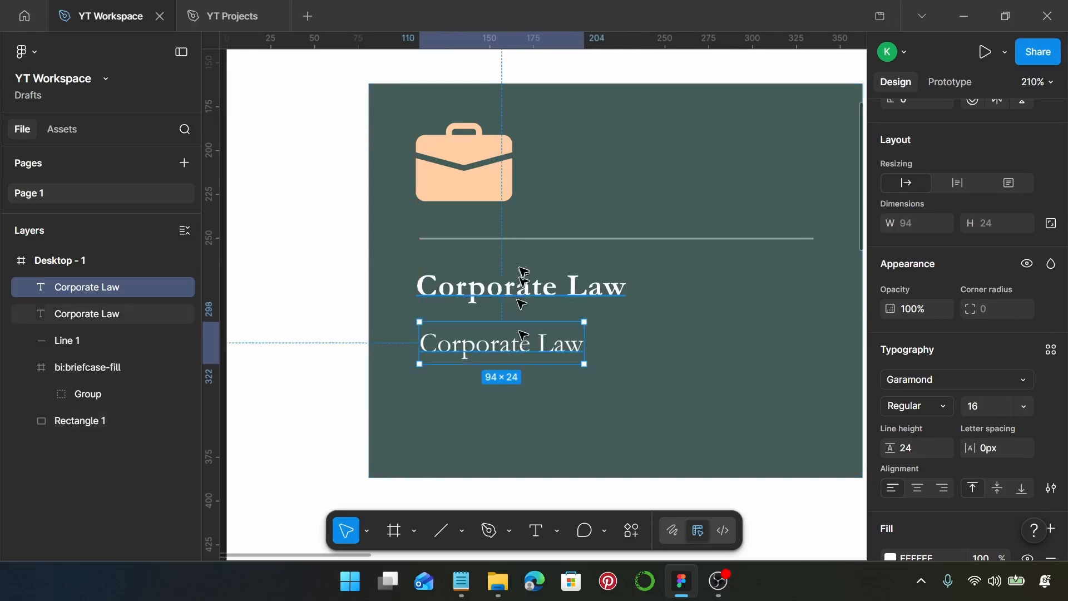
Step: Replace the duplicated text with the Corporate Law description copied from the Notepad notes
left_click(461, 579)
left_click_drag(505, 247, 445, 219)
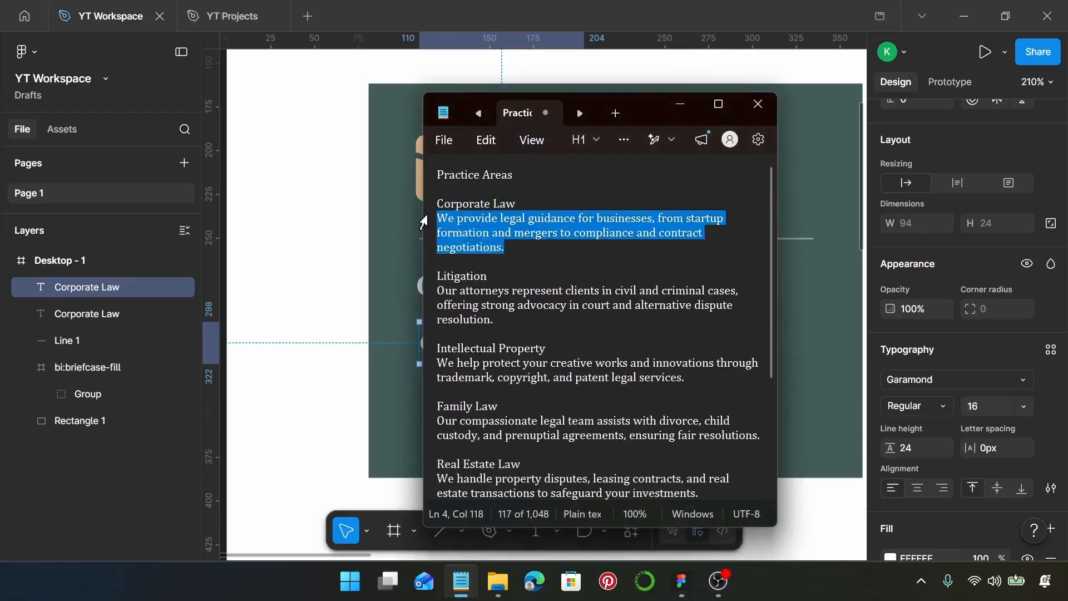
left_click(679, 104)
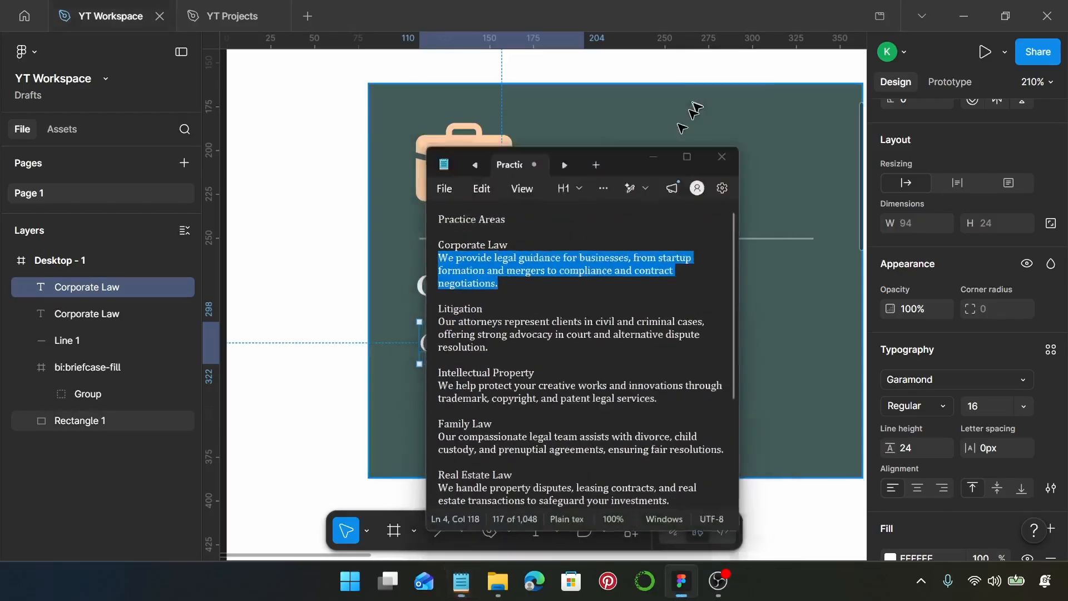
double_click(485, 338)
key("ctrl+v")
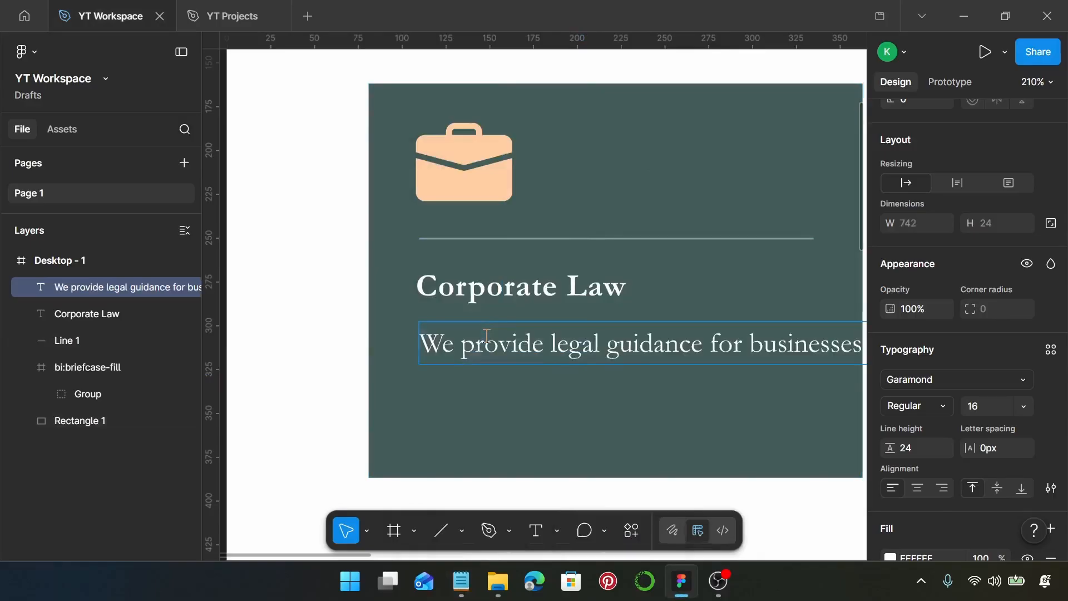
key("Escape")
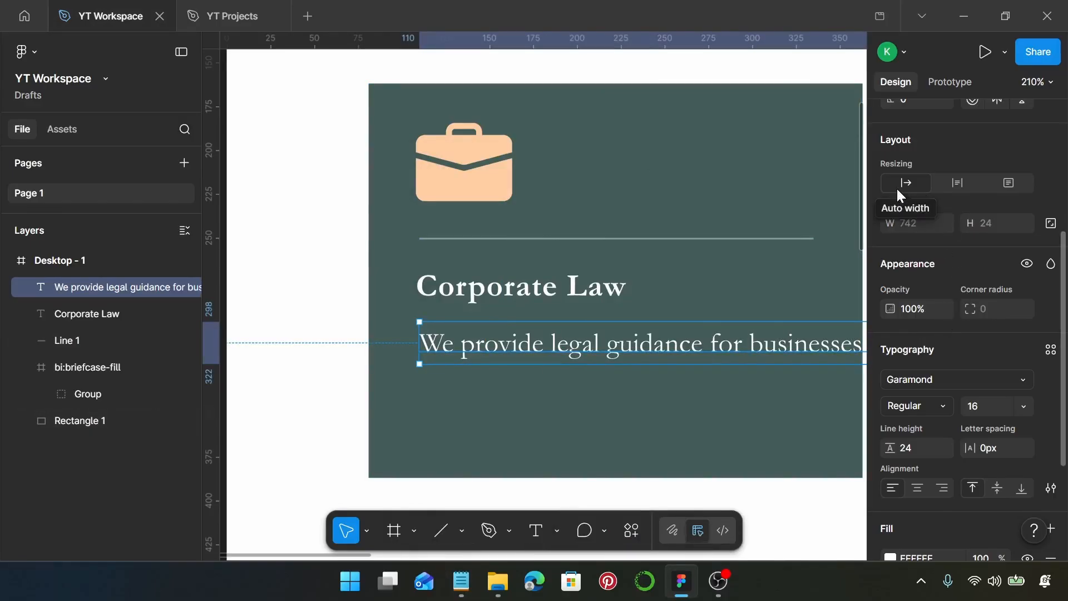
Step: Set the description text to auto height with a width of 244
left_click(969, 182)
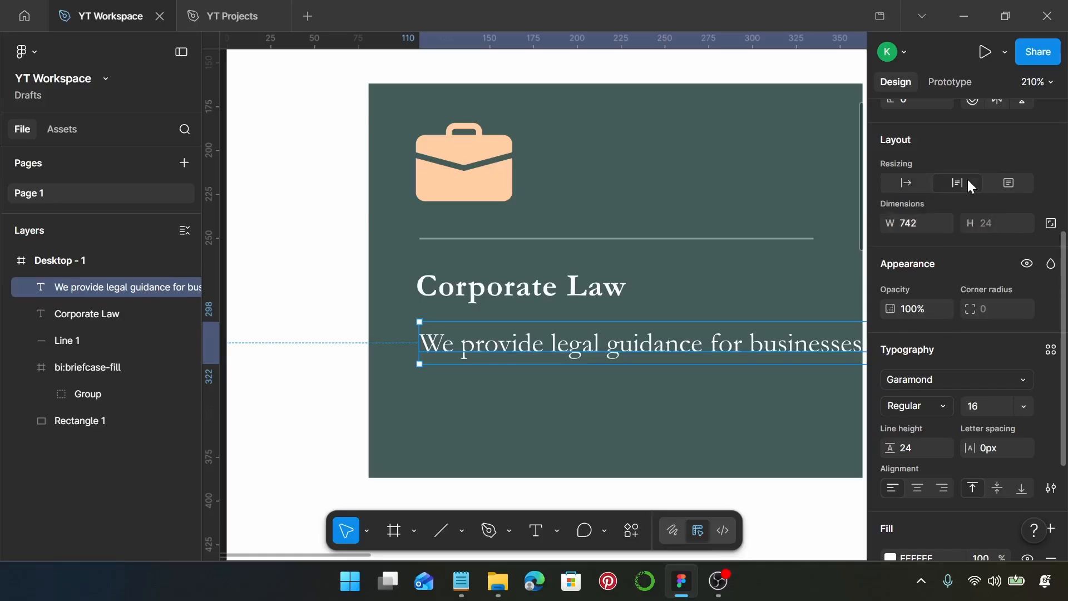
left_click(924, 223)
type("244")
key("Return")
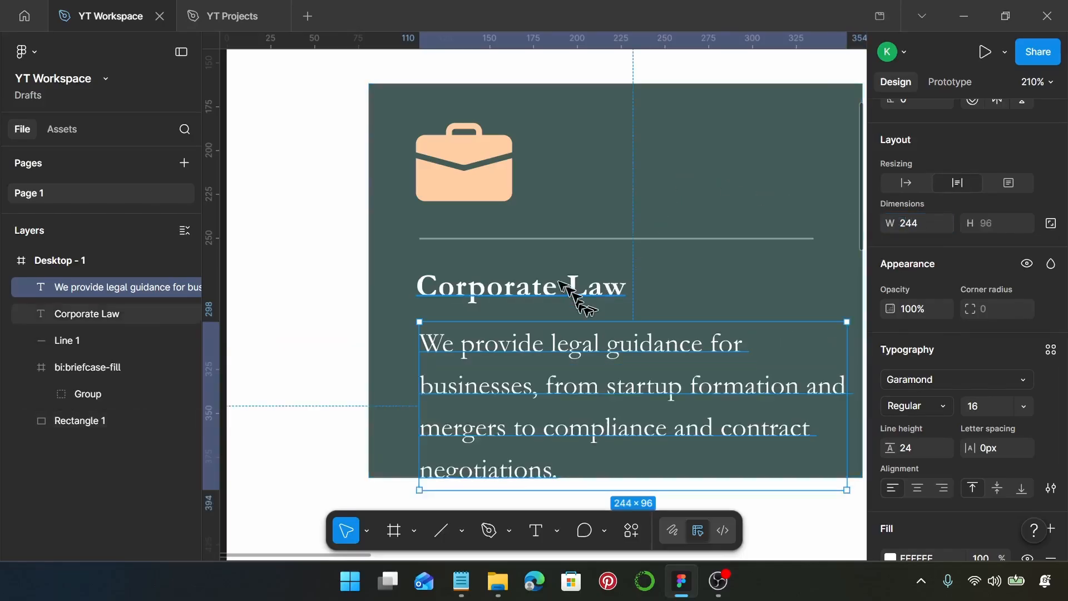
Step: Select the briefcase icon, divider line, heading and description, and align their left edges
left_click(477, 182)
left_click(487, 239, "shift")
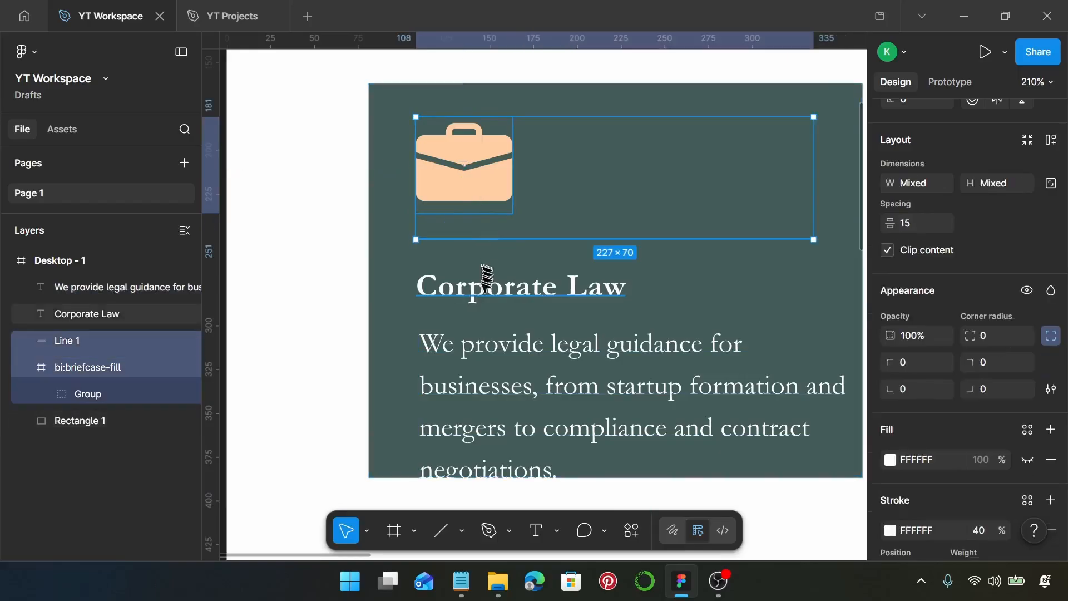
left_click(484, 291, "shift")
left_click(496, 362, "shift")
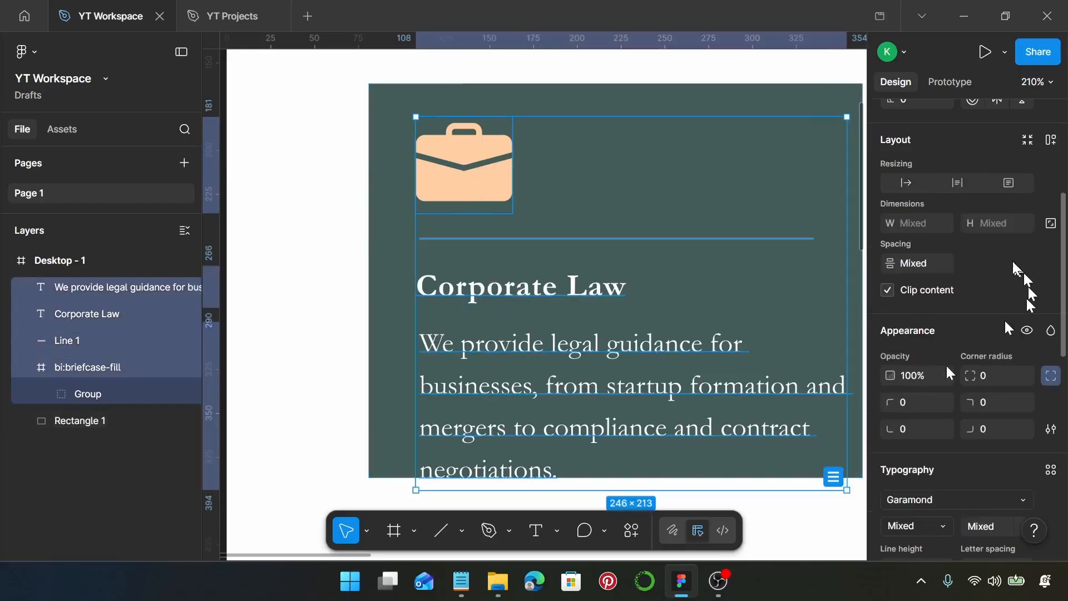
scroll(995, 272, "up", 5)
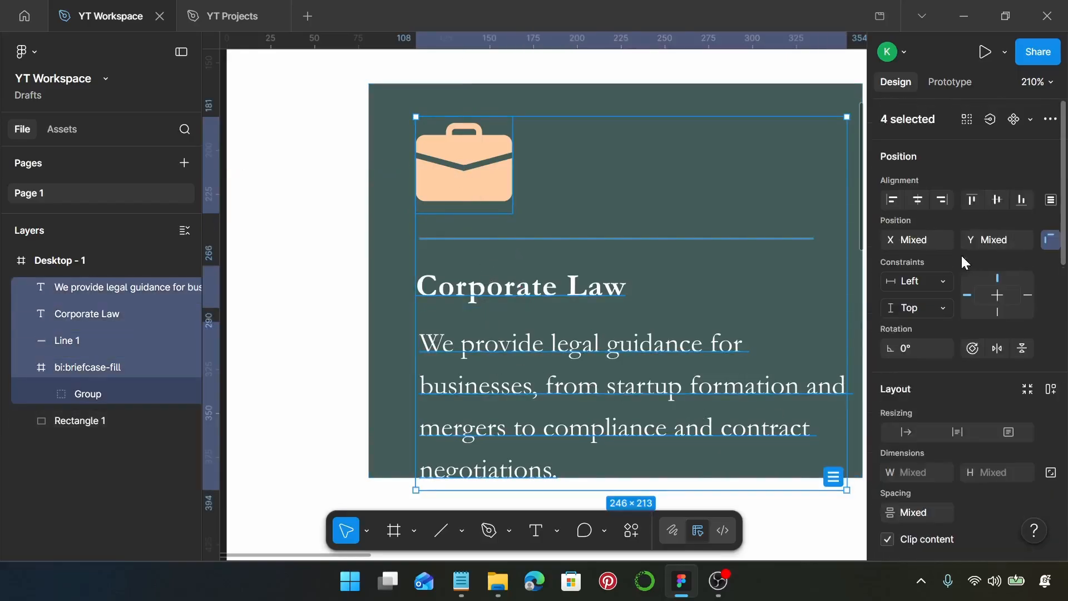
left_click(895, 204)
Step: Set the vertical spacing between the four selected elements to 10 and move them together so they fit inside the rectangle
scroll(956, 362, "down", 3)
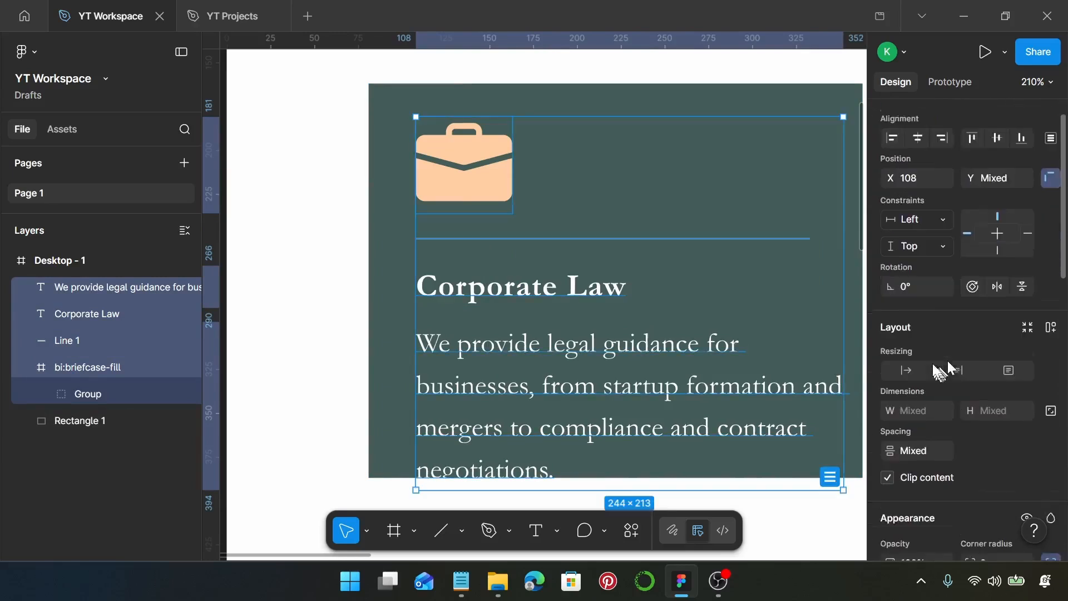
left_click(927, 428)
type("10")
key("Return")
mouse_move(701, 370)
left_mouse_down()
mouse_move(697, 355)
mouse_move(707, 354)
mouse_move(693, 356)
left_mouse_up()
scroll(693, 356, "down", 2)
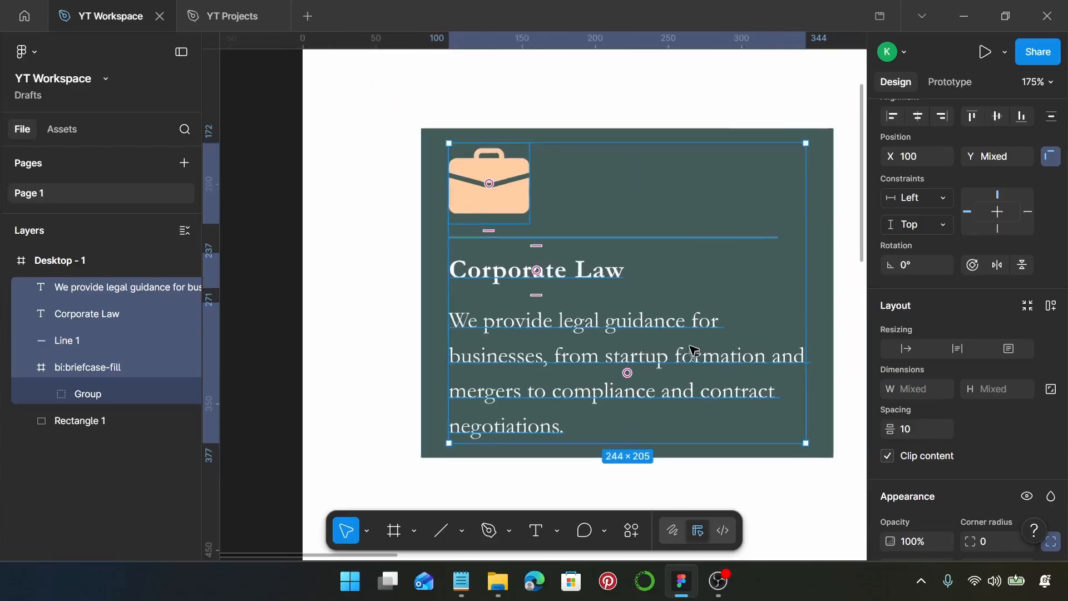
Step: Add the background rectangle to the selection and wrap all the card elements in an auto layout frame
left_click(825, 272, "shift")
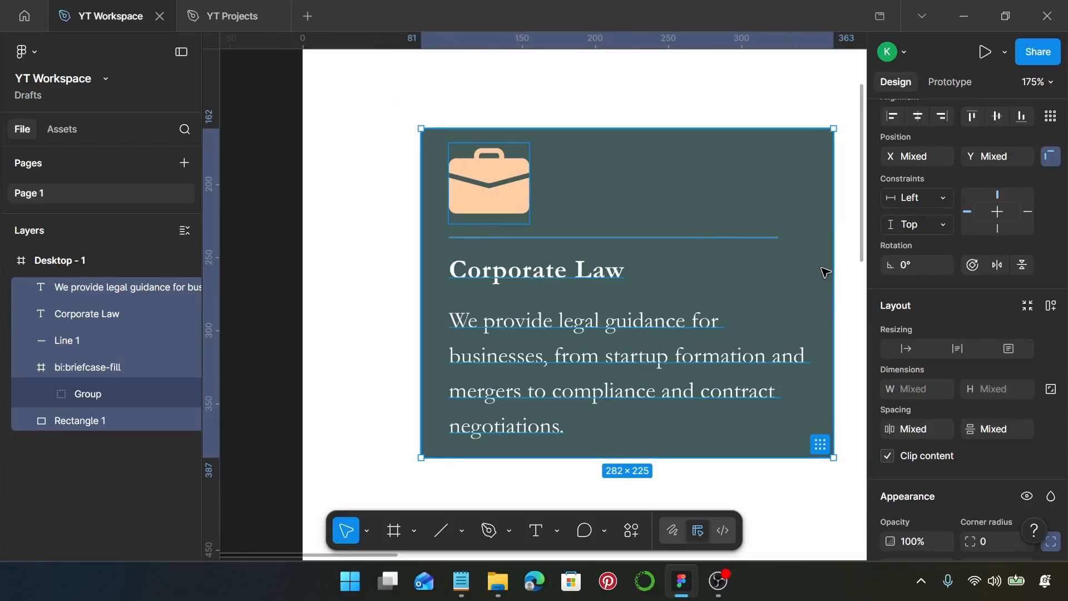
key("shift+a")
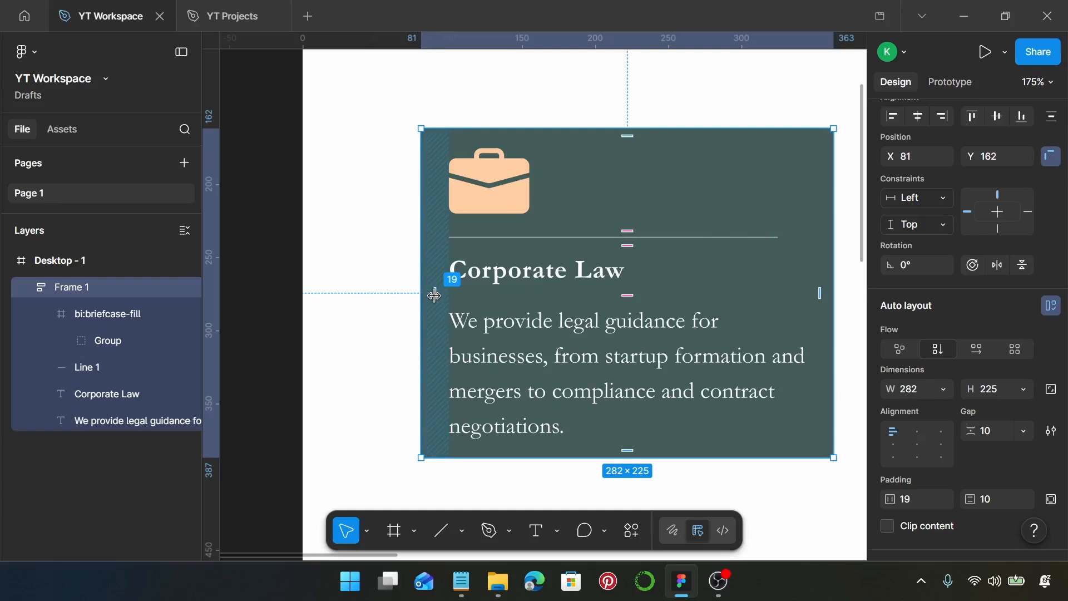
scroll(430, 293, "down", 5)
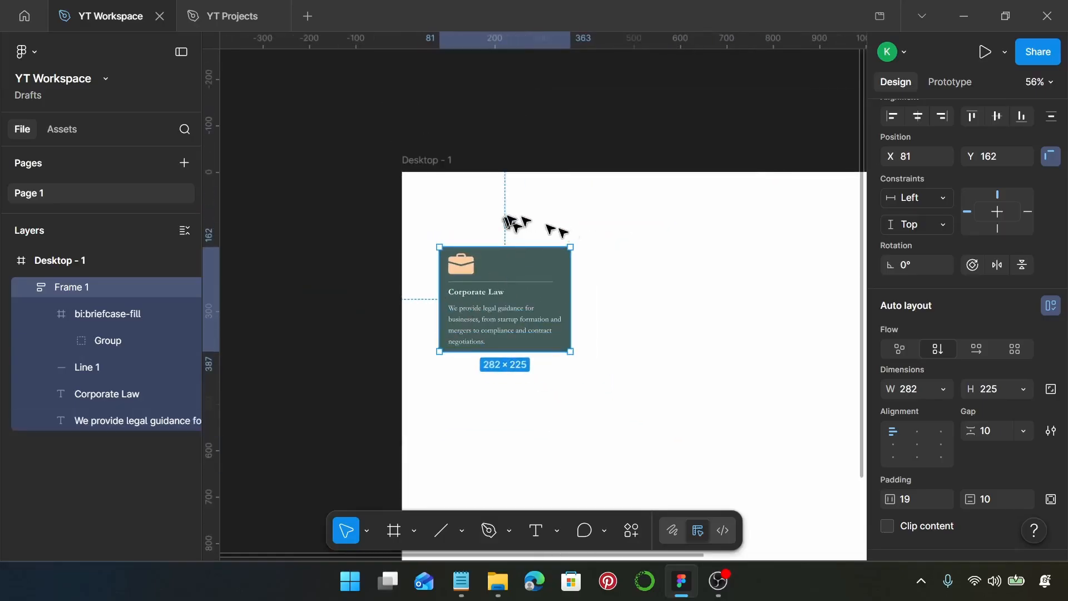
left_click(612, 265)
Step: Duplicate the Corporate Law card beside the original, leaving a horizontal gap of 24 between the two cards
scroll(609, 272, "down", 3)
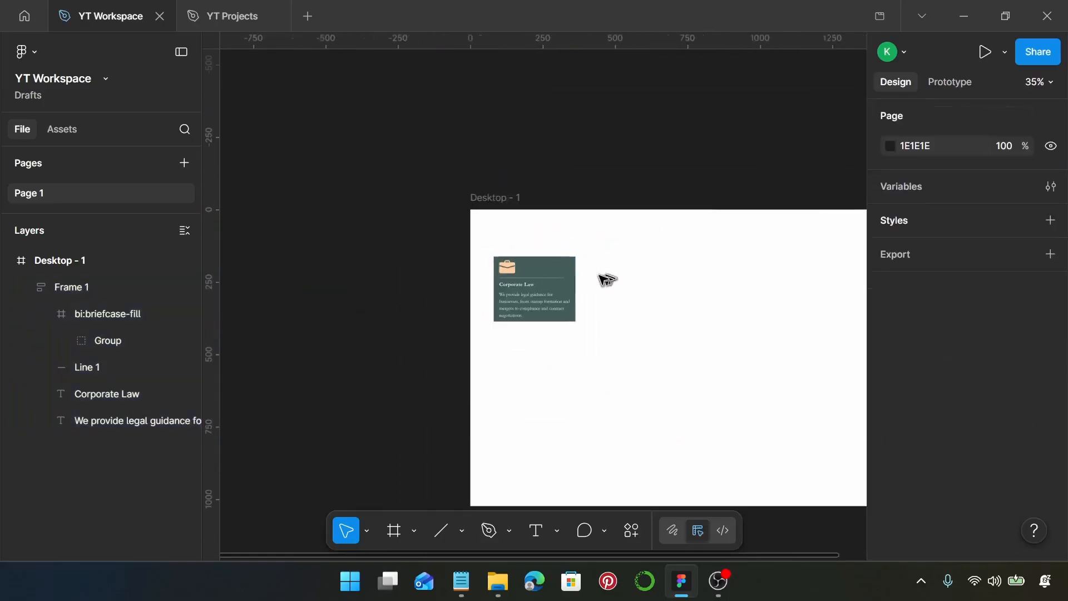
scroll(499, 307, "down", 1)
left_click(352, 288)
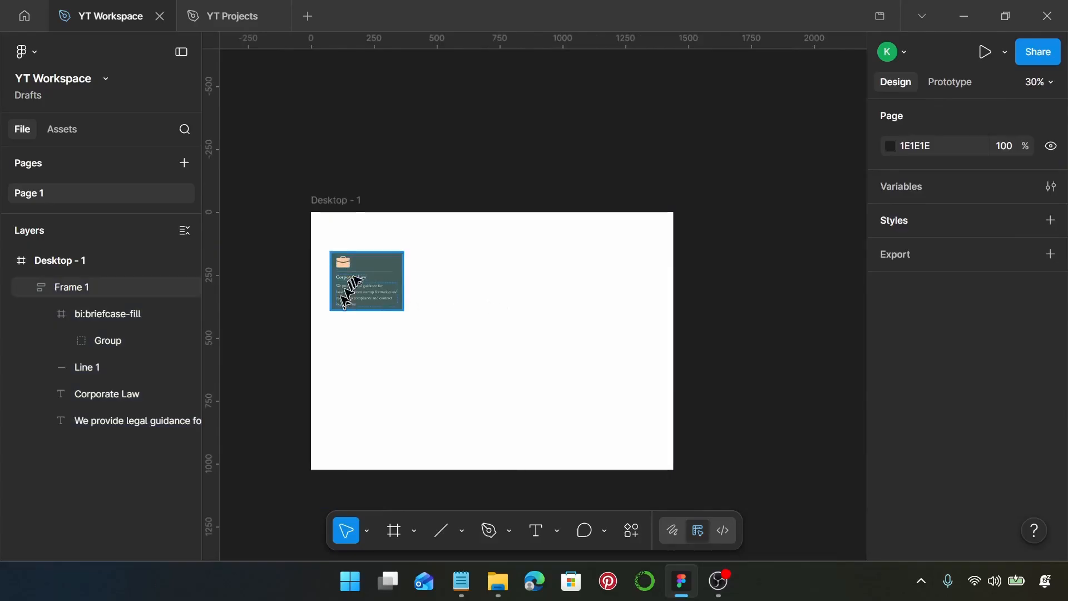
left_click_drag(367, 266, 427, 285)
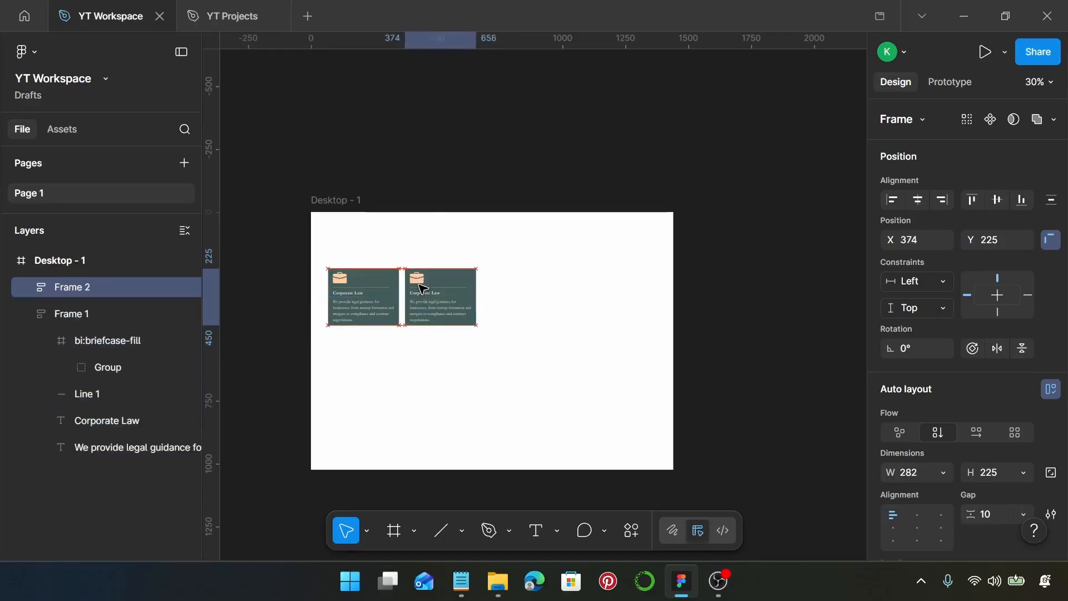
left_click(374, 302, "shift")
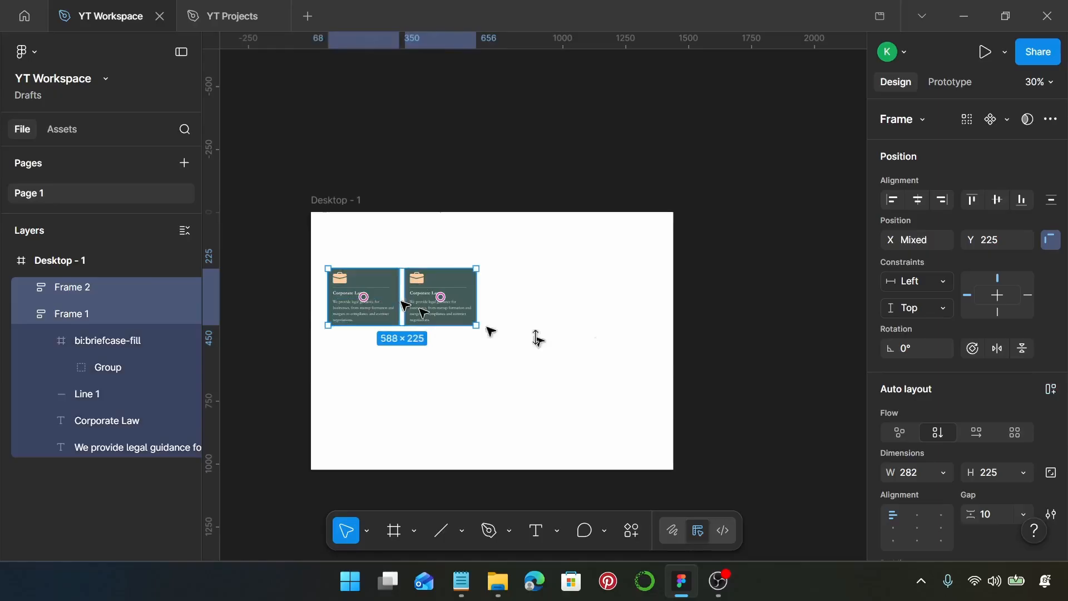
scroll(926, 406, "down", 6)
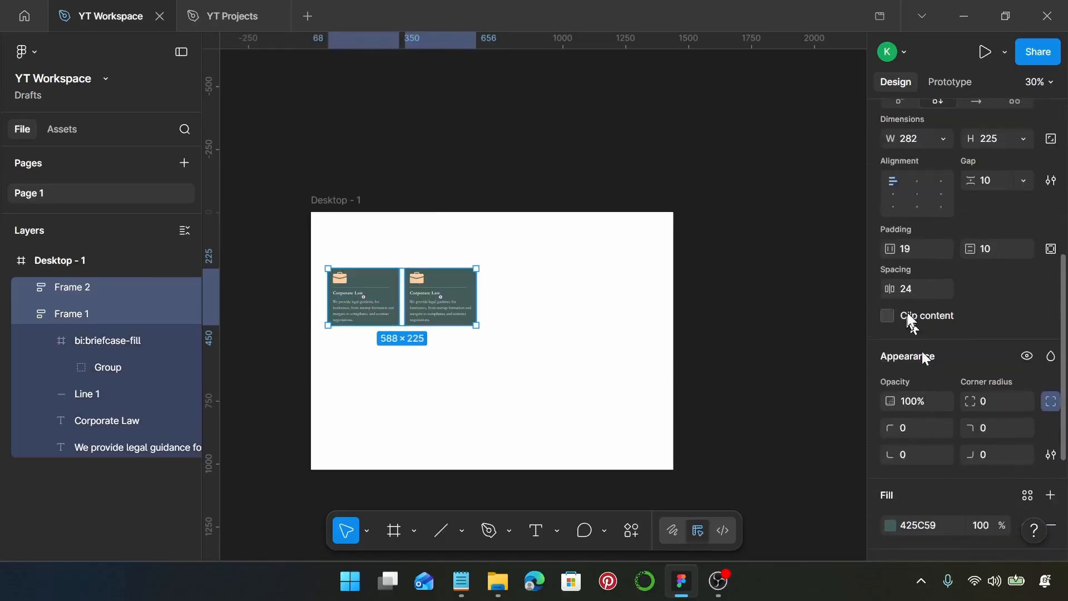
scroll(447, 328, "up", 1)
Step: Duplicate the cards further to form two rows of four, spaced 24 apart horizontally and vertically
left_click_drag(428, 304, 614, 370)
left_click(440, 300, "shift")
left_click(342, 304, "shift")
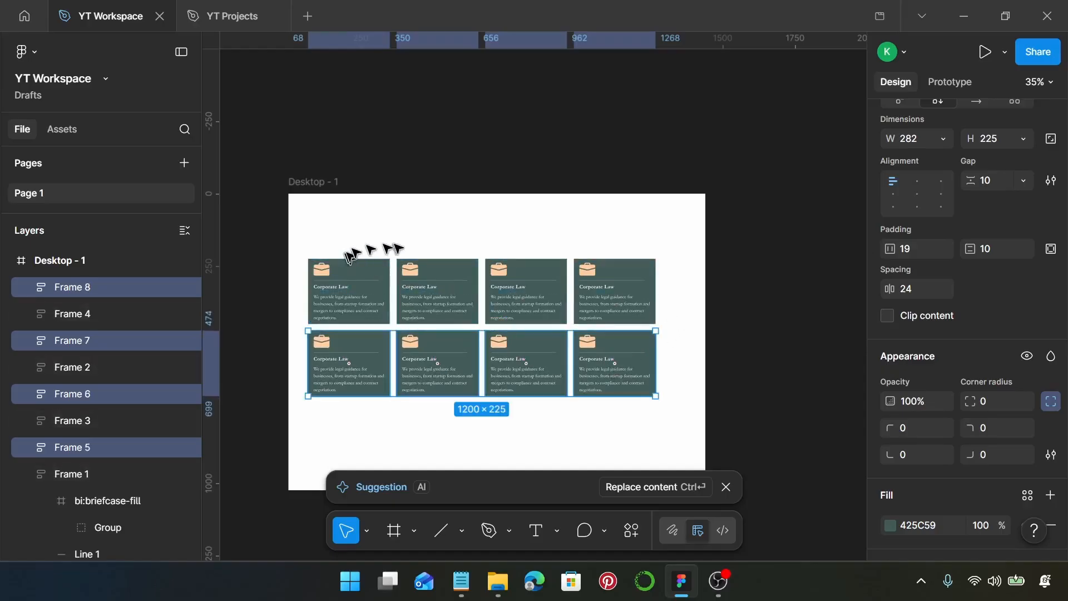
Step: Select all eight cards and move them together to the centre of the desktop frame, starting at X 120, Y 275
left_click_drag(295, 223, 674, 410)
left_click_drag(622, 314, 643, 327)
scroll(625, 310, "down", 1)
scroll(625, 310, "up", 5)
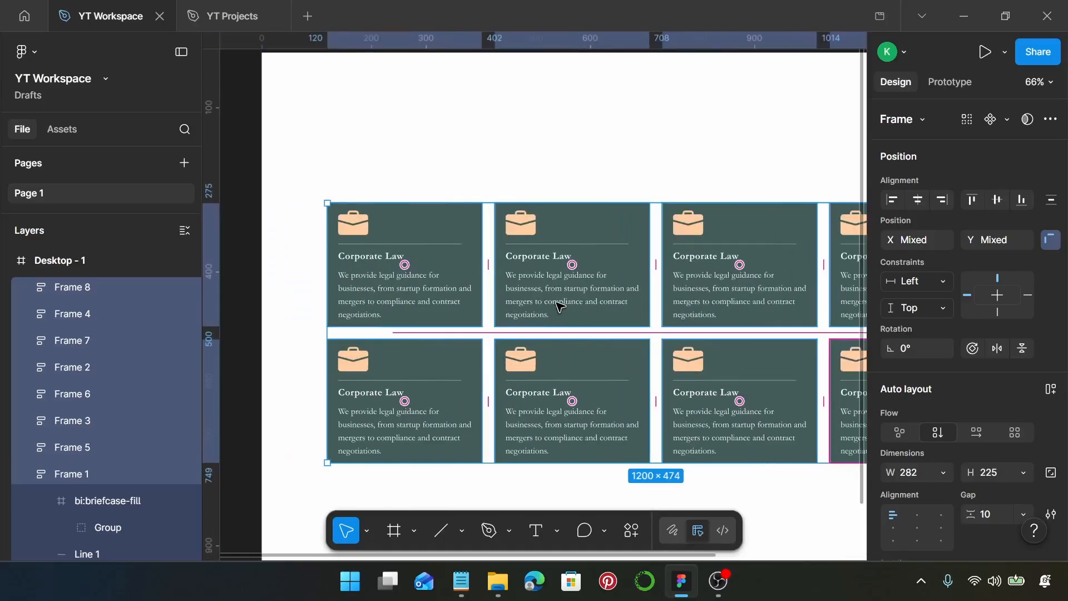
scroll(560, 305, "down", 4)
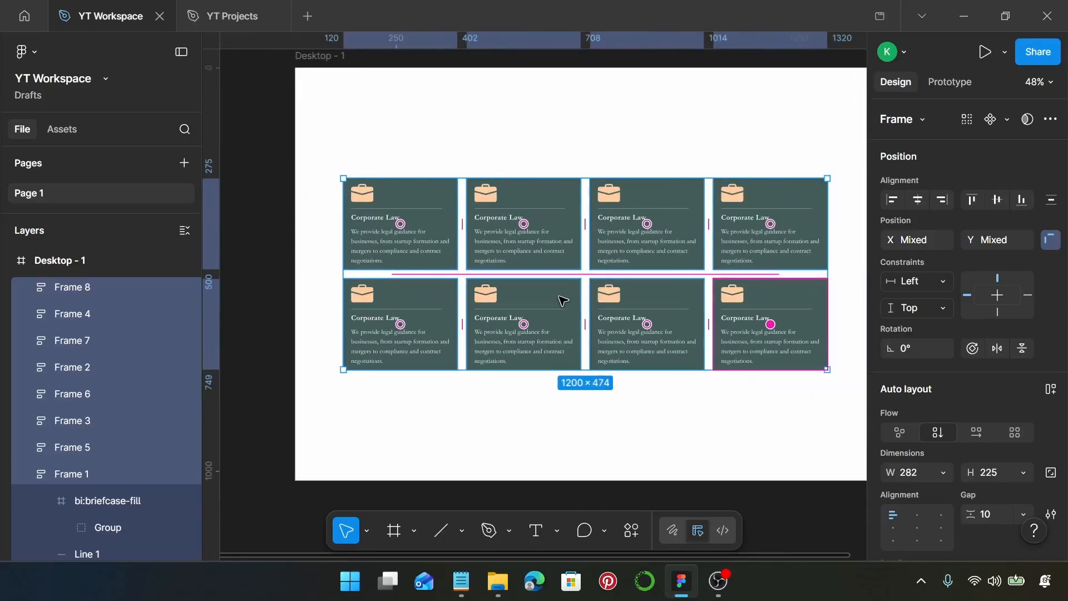
left_click(697, 162)
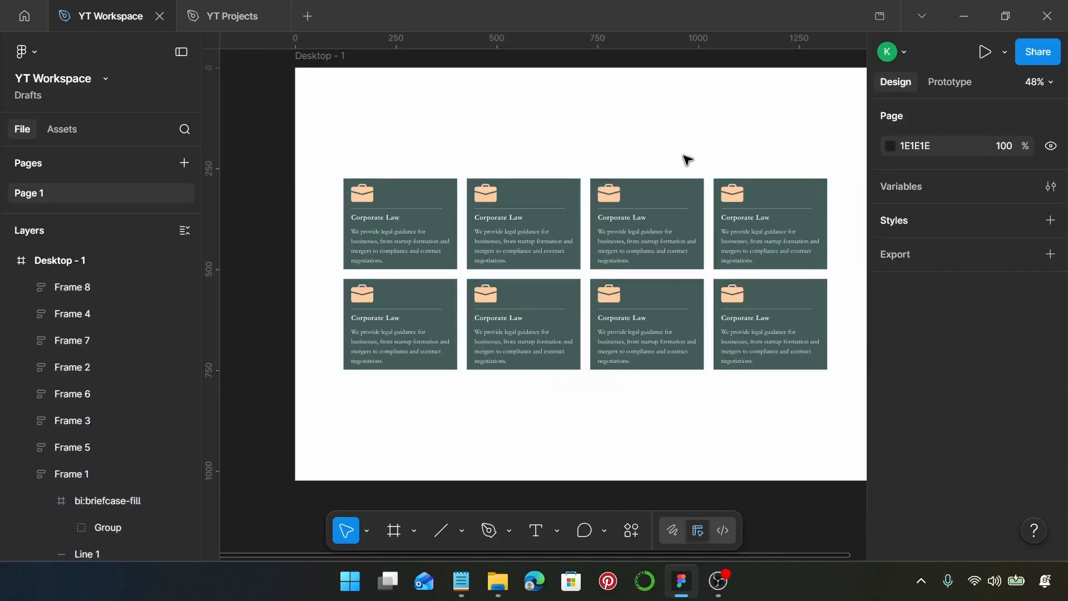
Step: Select the briefcase icon in the second card of the upper row and run the Iconify plugin on it
scroll(493, 207, "up", 8)
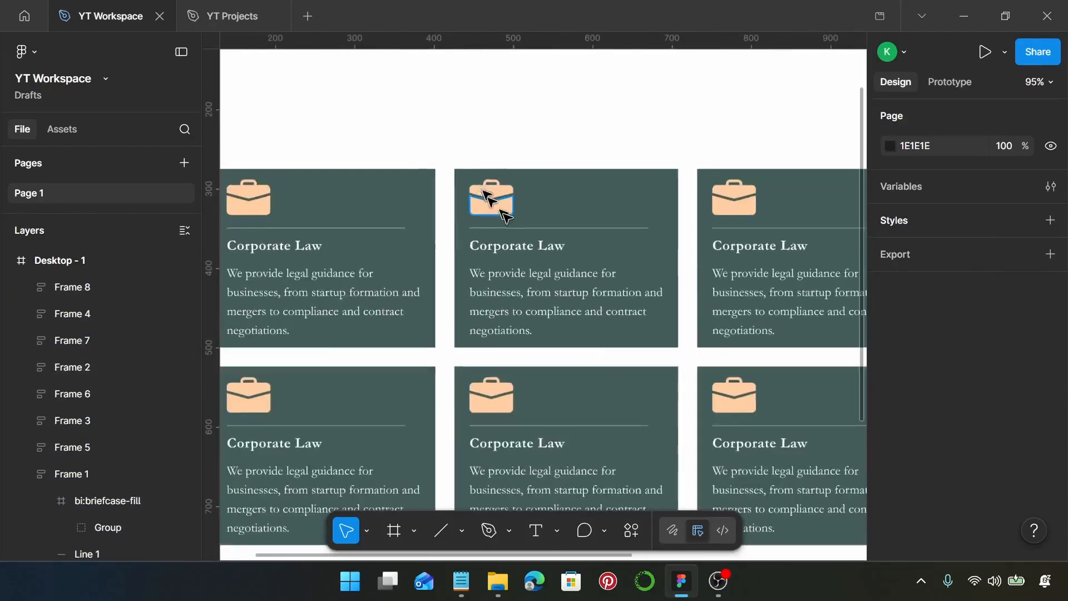
double_click(506, 210)
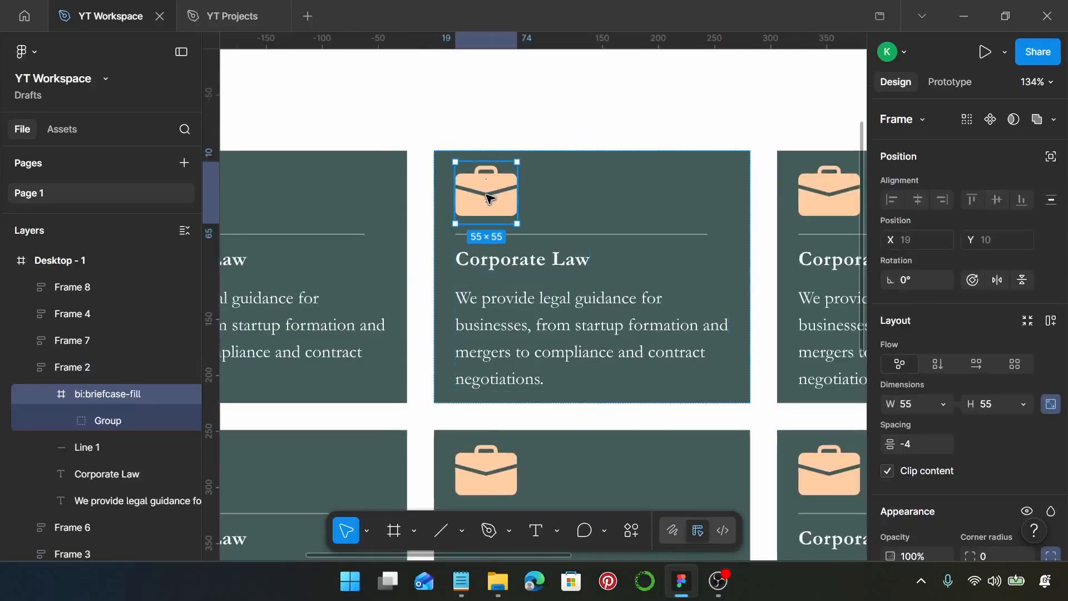
right_click(505, 188)
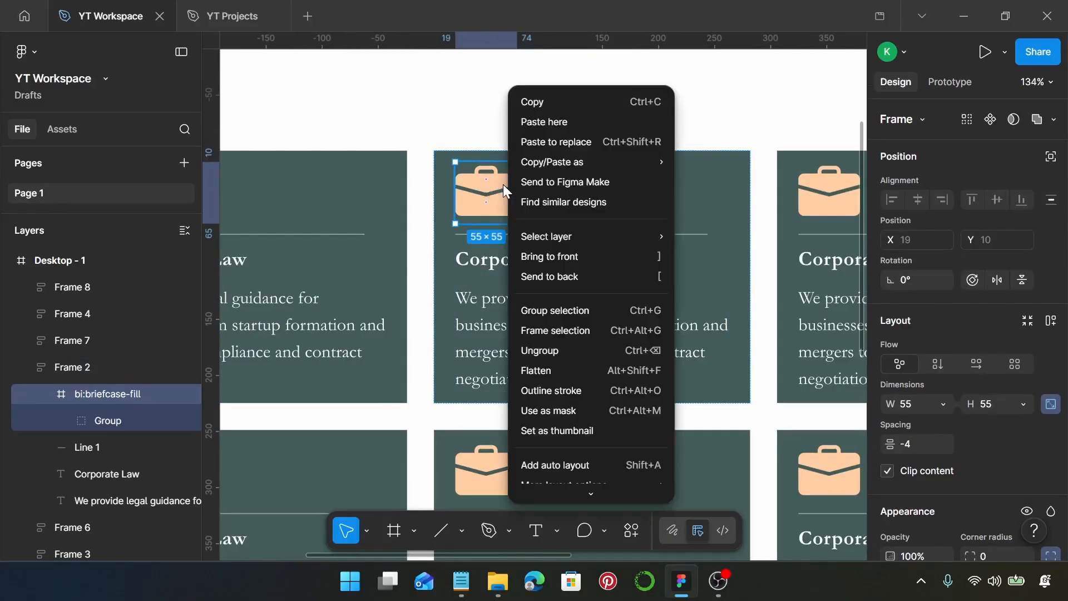
mouse_move(643, 479)
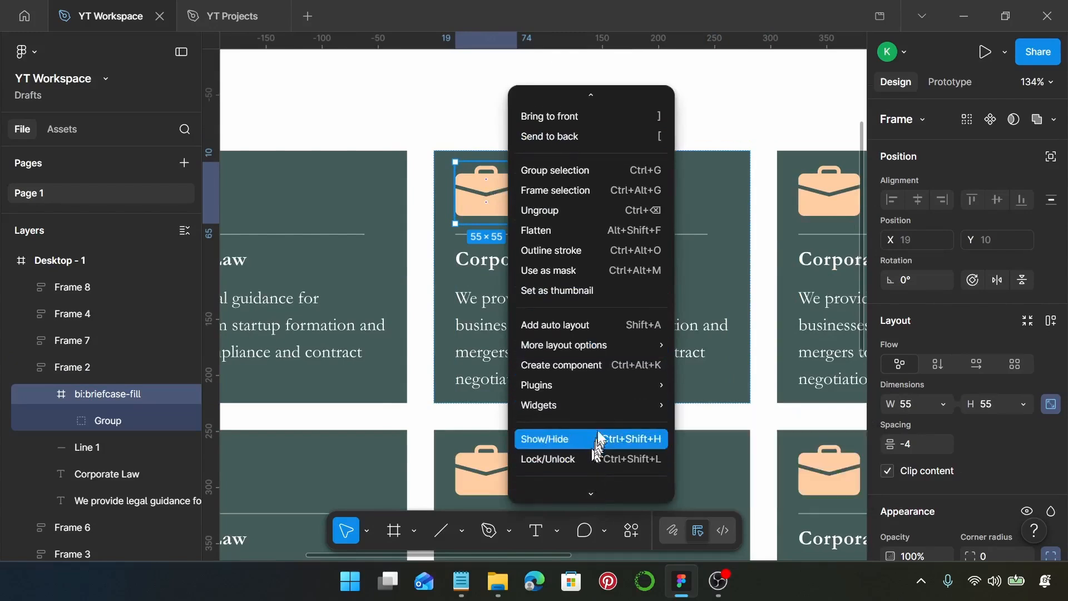
mouse_move(614, 412)
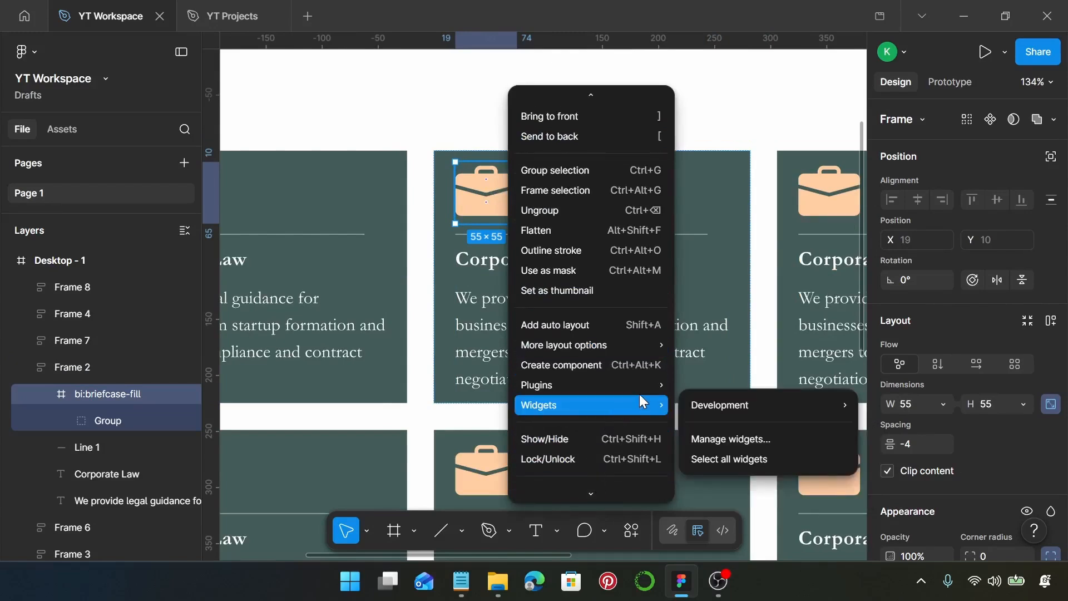
mouse_move(639, 386)
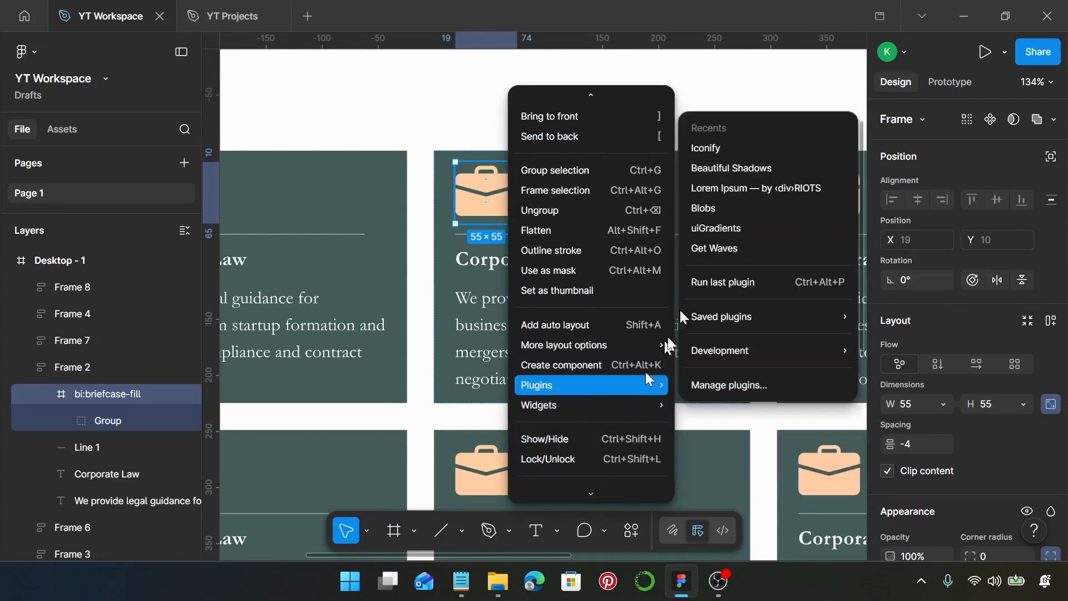
left_click(727, 149)
Step: Search the icons for "scales", replace the selected briefcase with game-icons:scales, and close the plugin
left_click(481, 152)
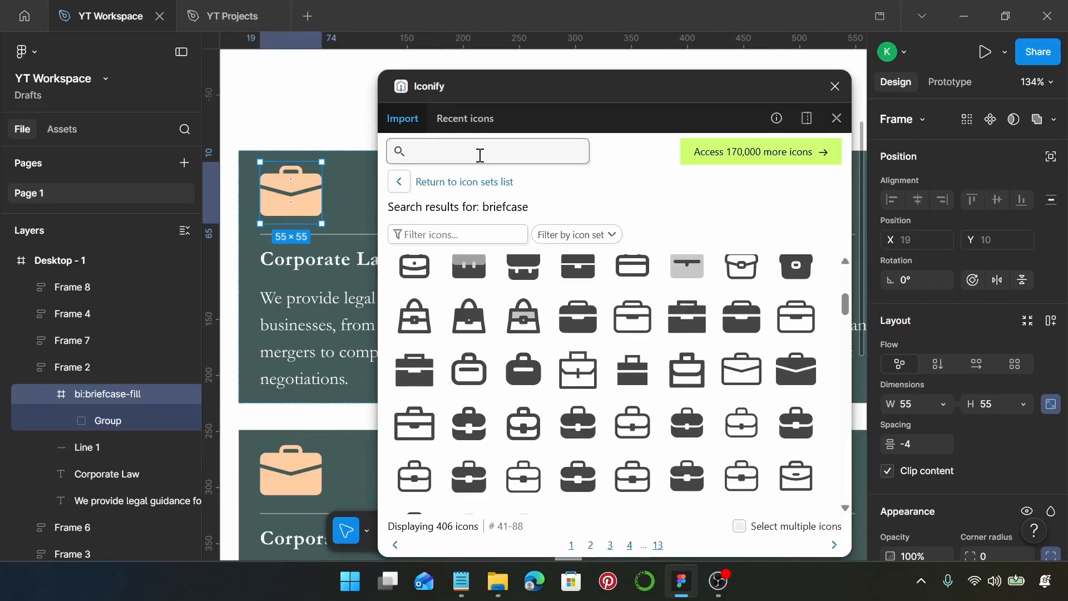
type("scales")
key("Return")
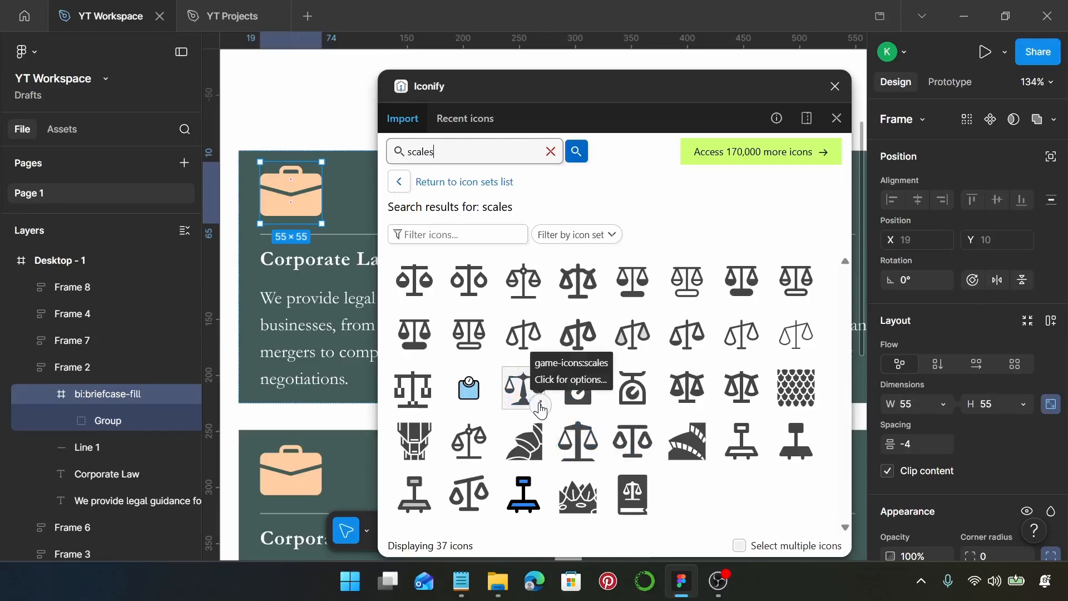
left_click(526, 392)
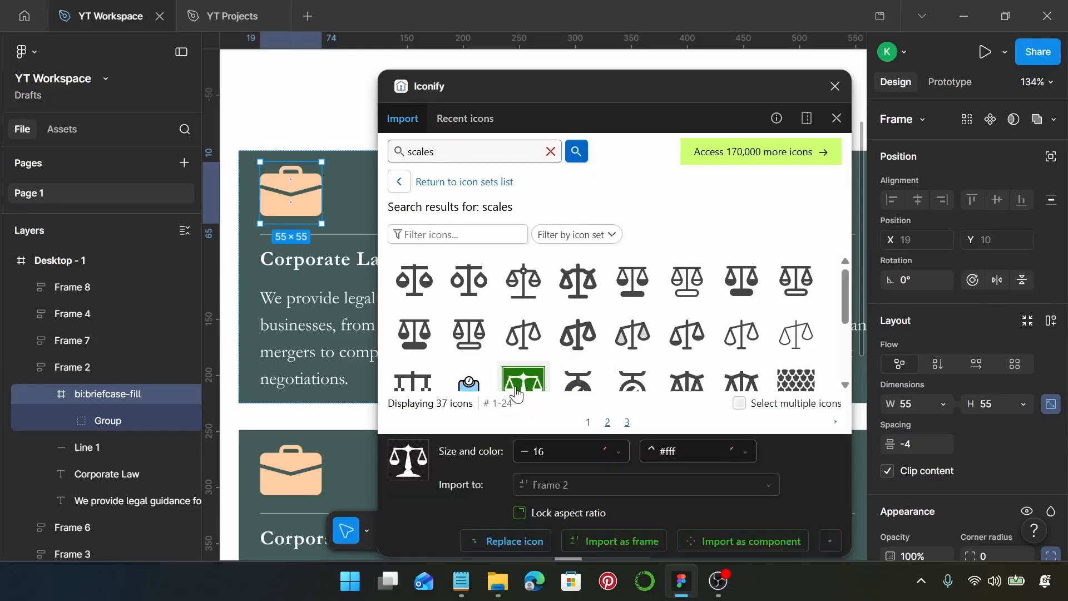
left_click(522, 543)
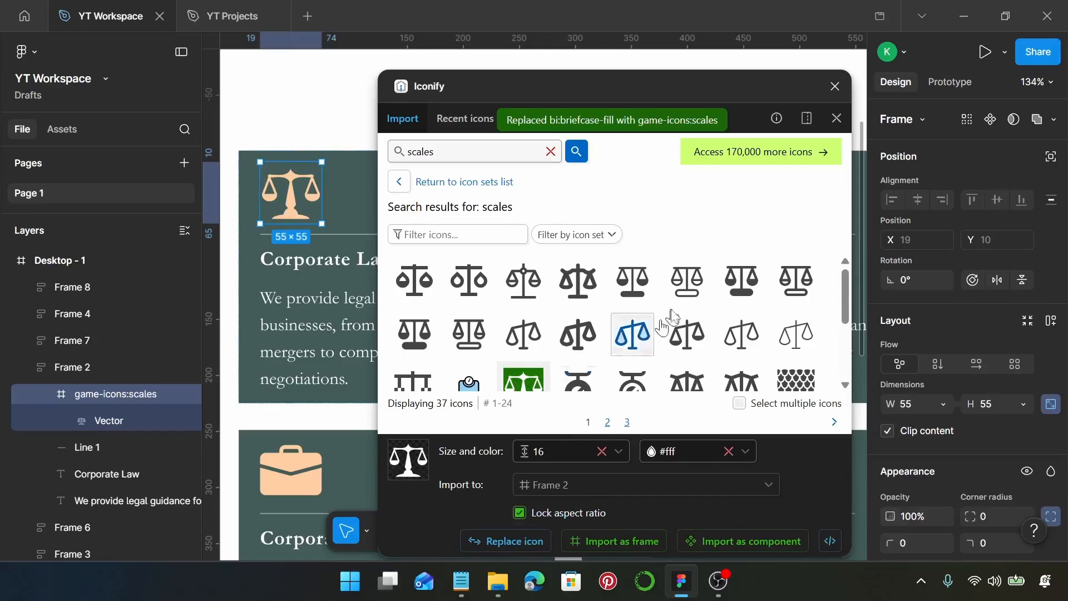
left_click(836, 86)
Step: Replace the second card's heading with "Litigation", copied from the Notepad notes
left_click(462, 578)
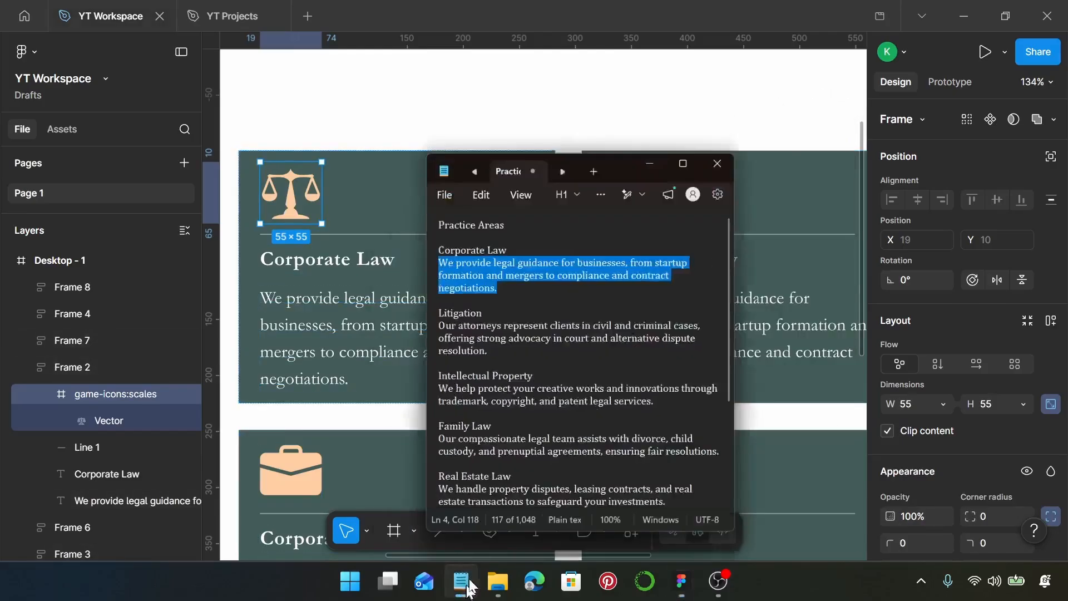
left_click_drag(510, 274, 439, 278)
key("ctrl+c")
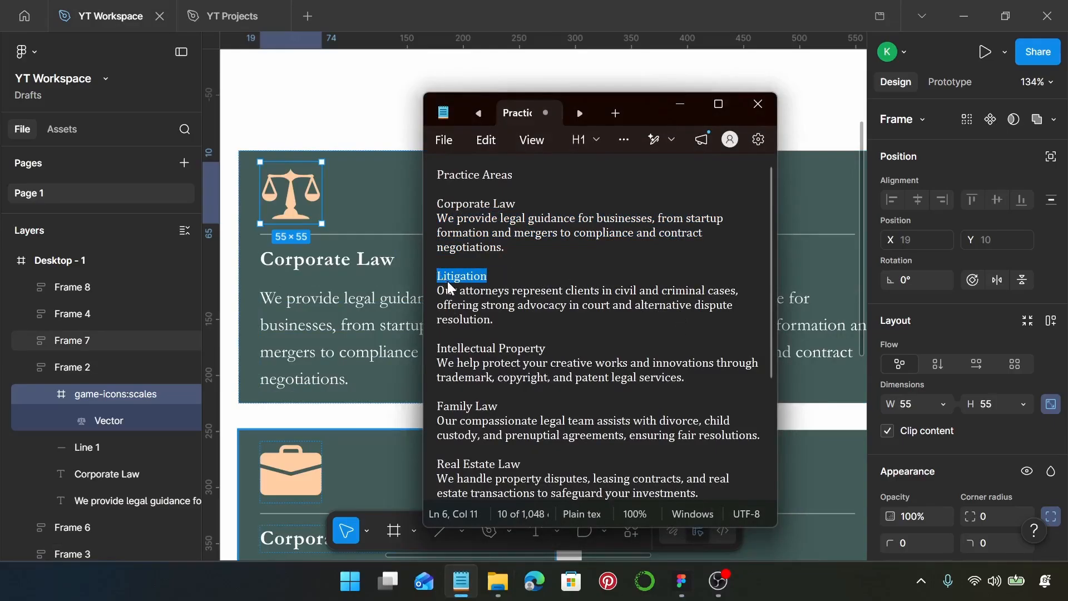
left_click(313, 261)
double_click(314, 261)
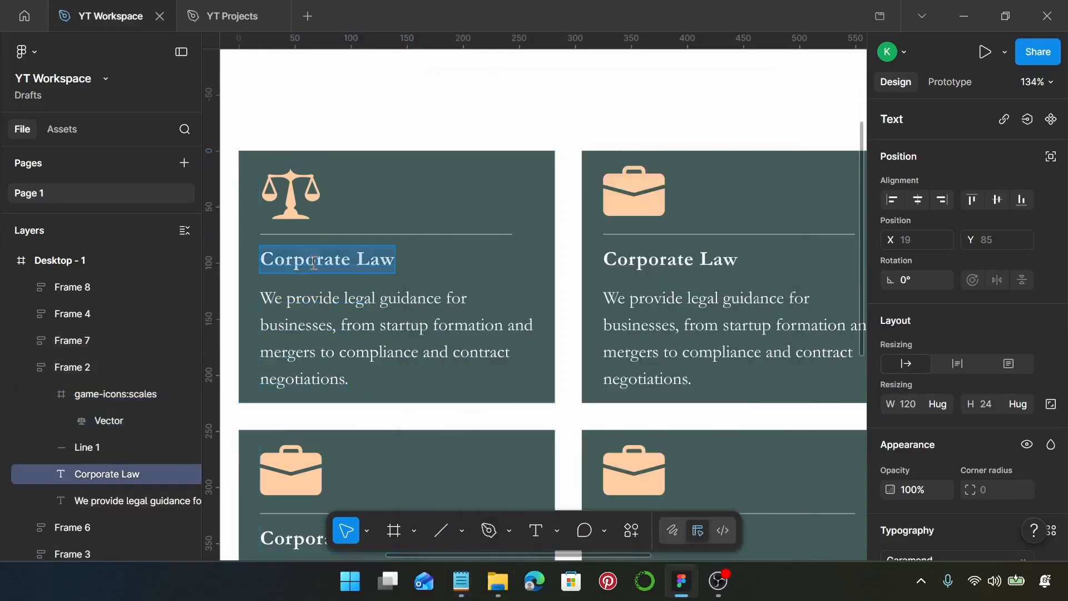
key("ctrl+v")
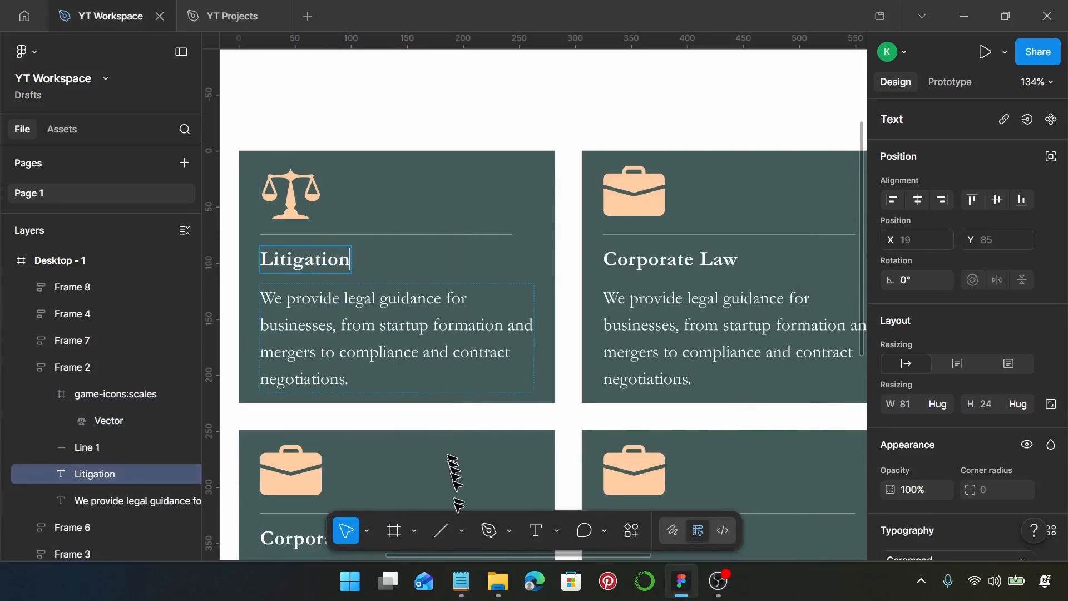
Step: Replace the second card's description with the Litigation text copied from the Notepad notes
left_click(461, 580)
left_click_drag(494, 321, 439, 292)
key("ctrl+c")
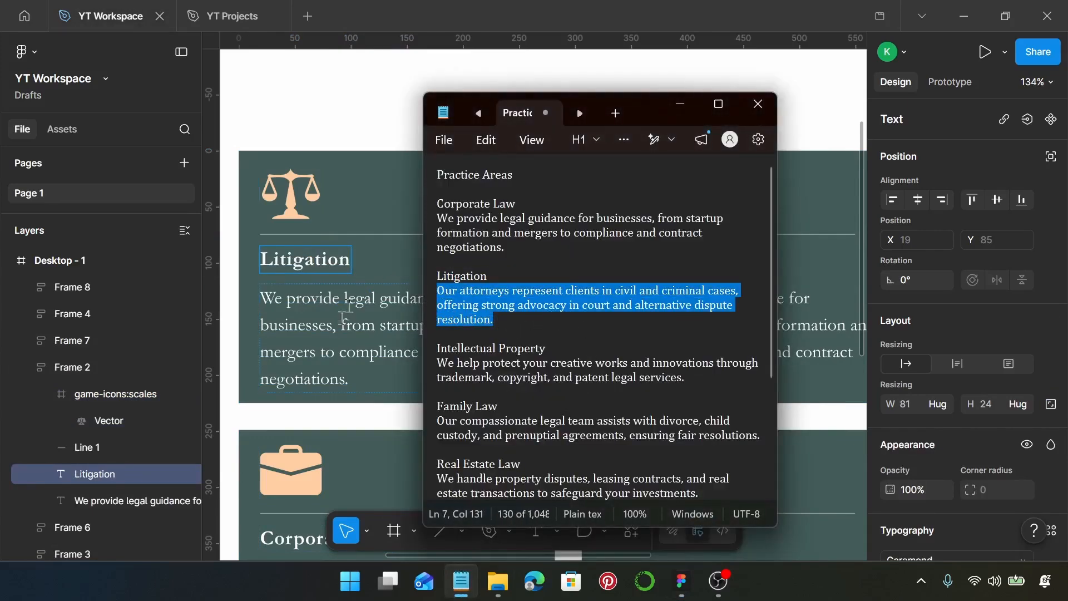
left_click(336, 330)
left_click(336, 331)
double_click(336, 331)
key("ctrl+v")
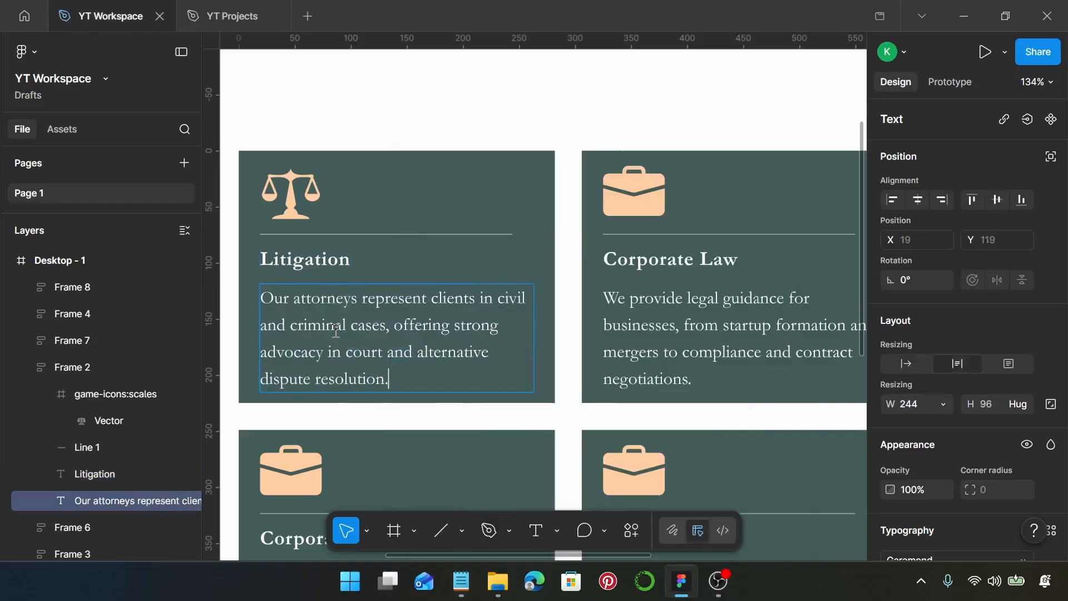
Step: Select the briefcase icon in the third card of the upper row and run the Iconify plugin on it
scroll(353, 331, "right", 5)
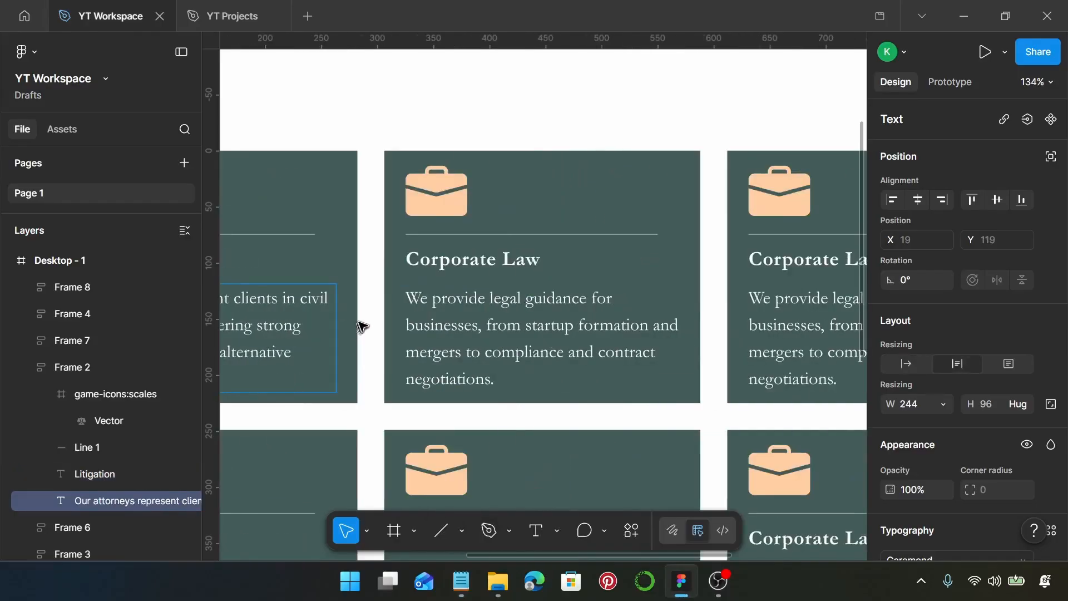
left_click(399, 207)
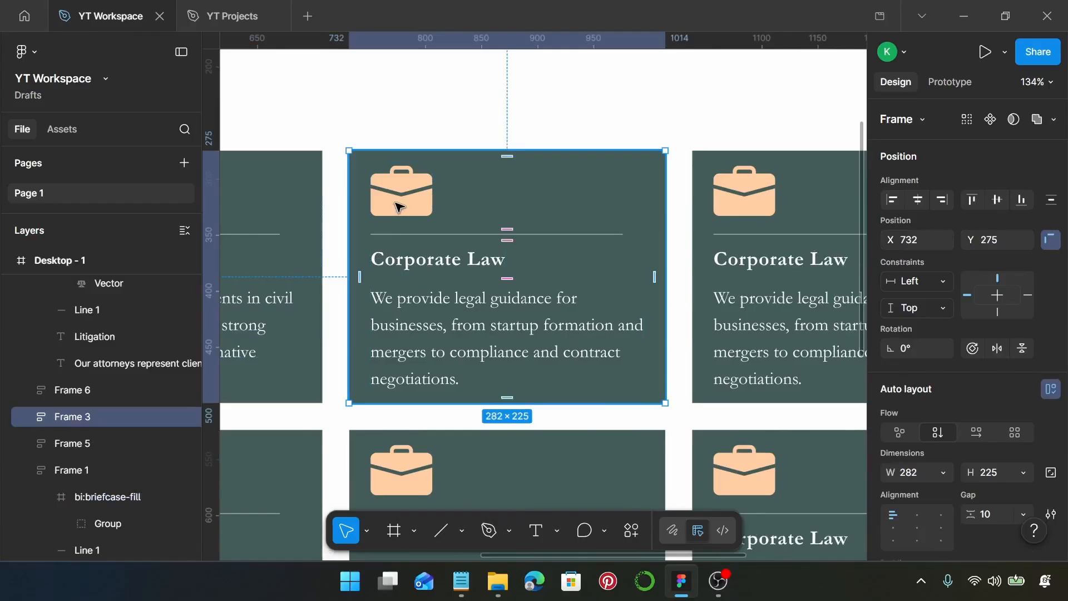
left_click(399, 207)
right_click(393, 201)
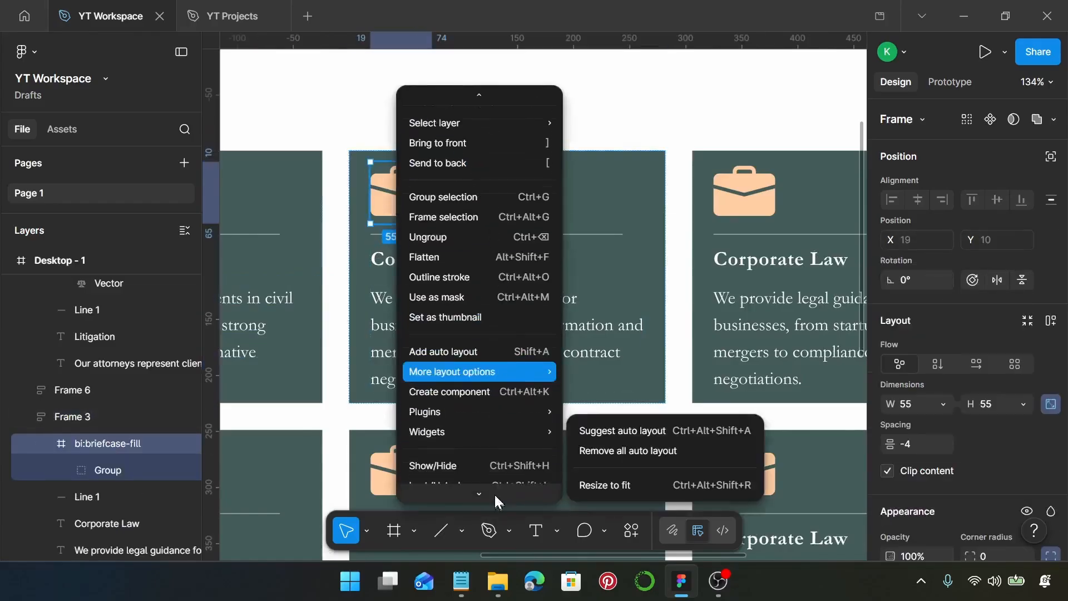
left_click(619, 129)
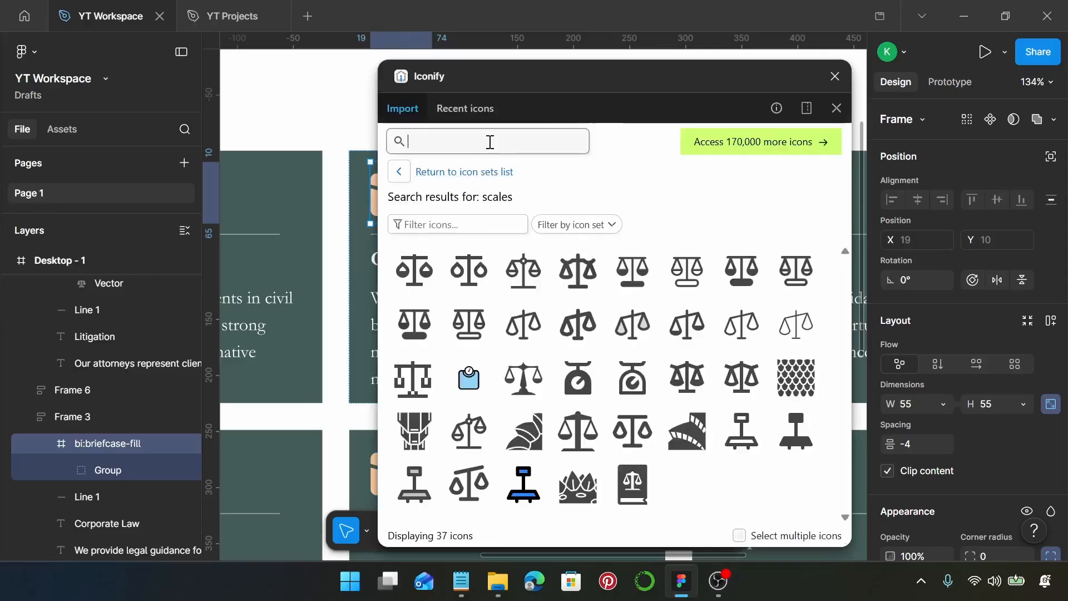
Step: Search the icons for "lock", replace the third card's briefcase with material-symbols:lock-sharp, and close the plugin
type("lo")
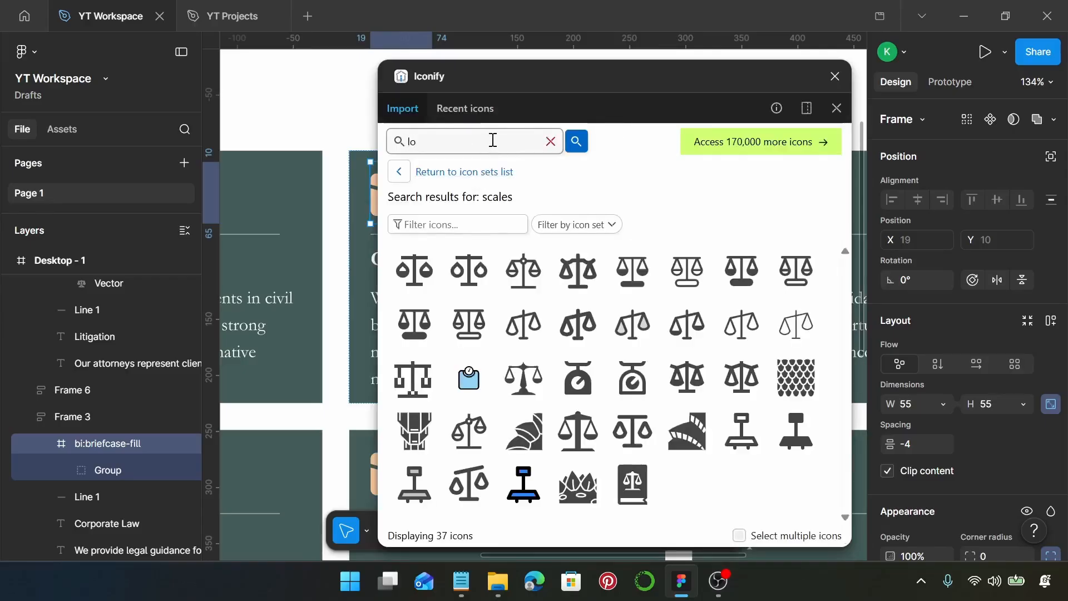
type("ck")
key("Return")
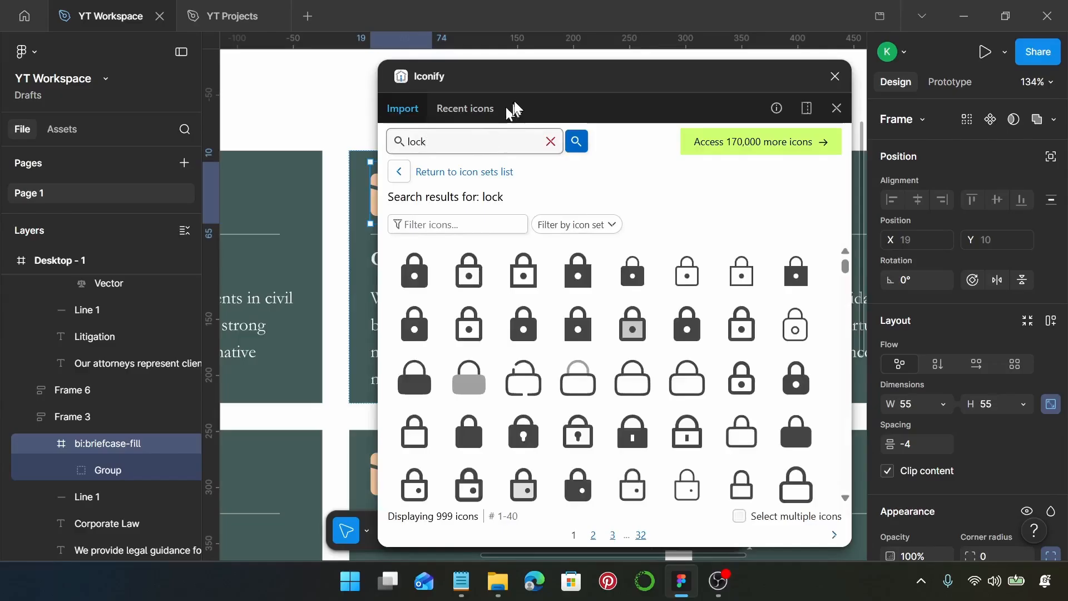
left_click(573, 276)
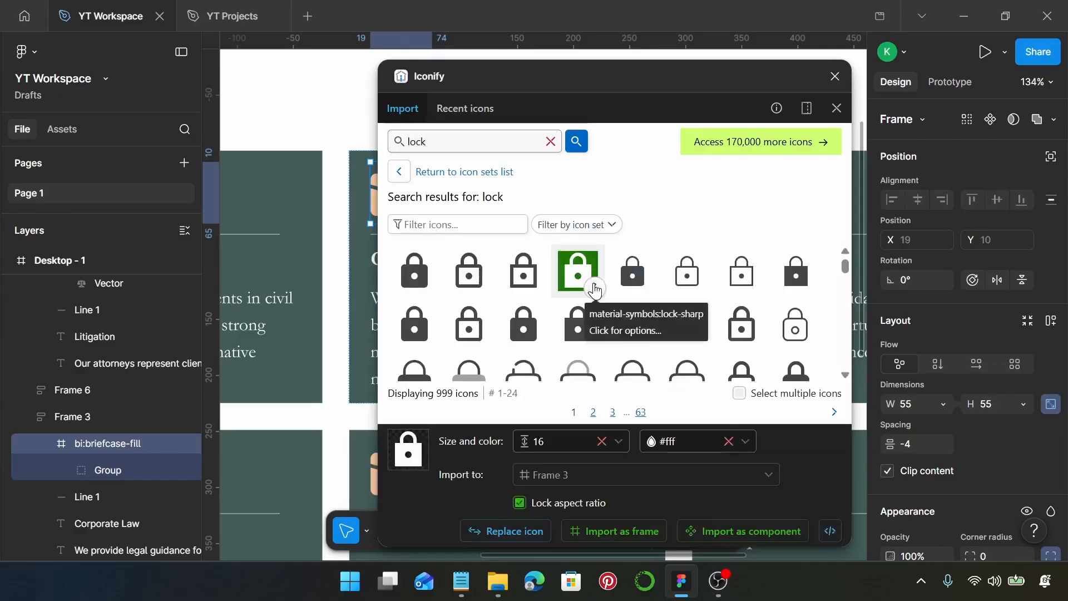
left_click(510, 532)
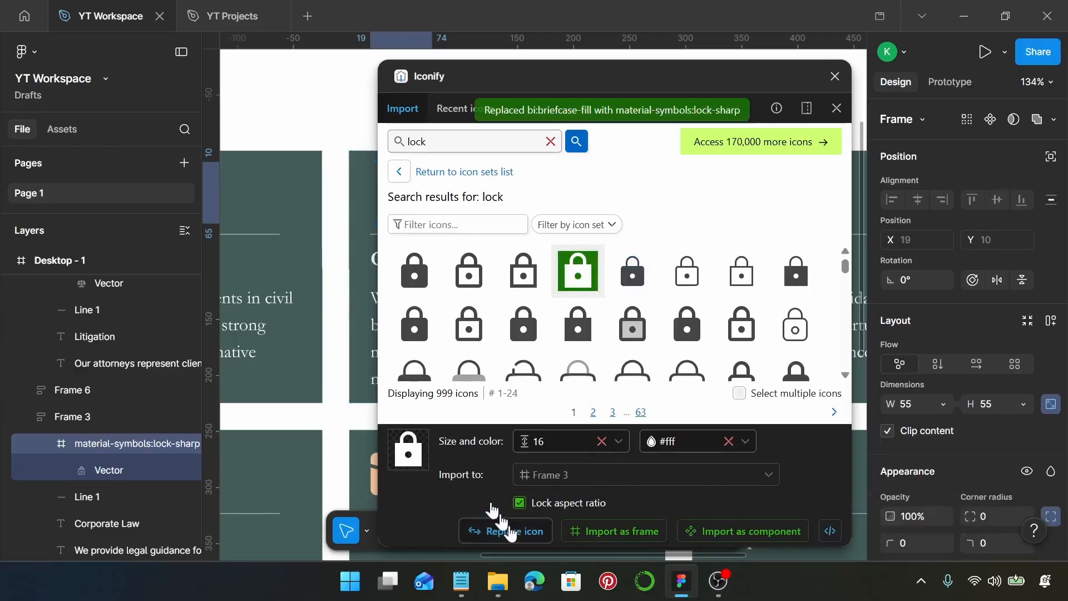
scroll(334, 312, "right", 3)
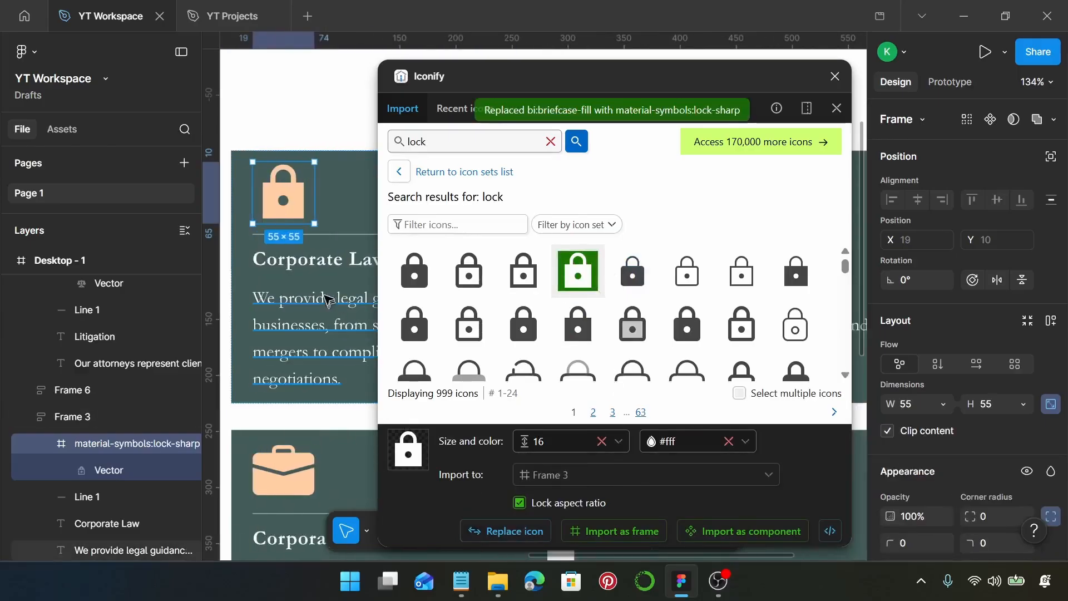
left_click(836, 77)
Step: Replace the third card's heading with "Intellectual Property", copied from the Notepad notes
left_click(461, 581)
left_click_drag(548, 349, 439, 339)
key("ctrl+c")
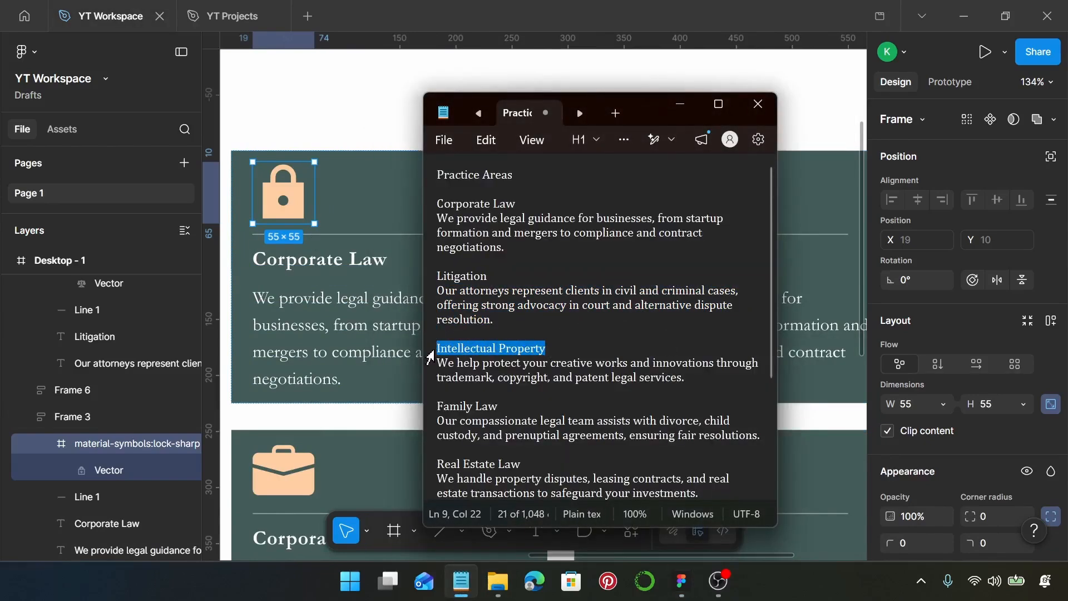
left_click(329, 261)
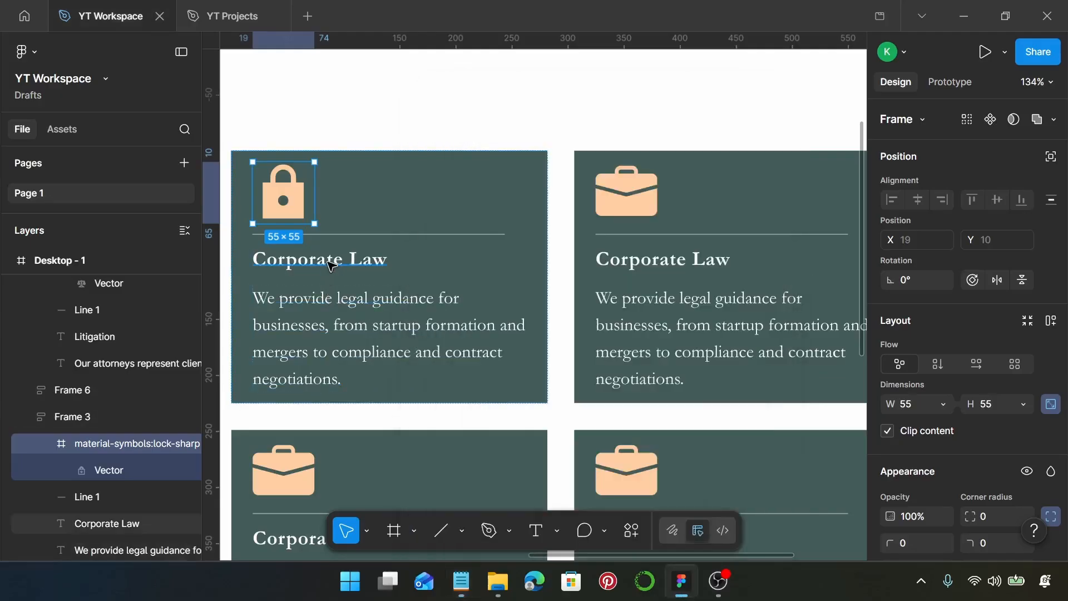
left_click(329, 262)
key("ctrl+v")
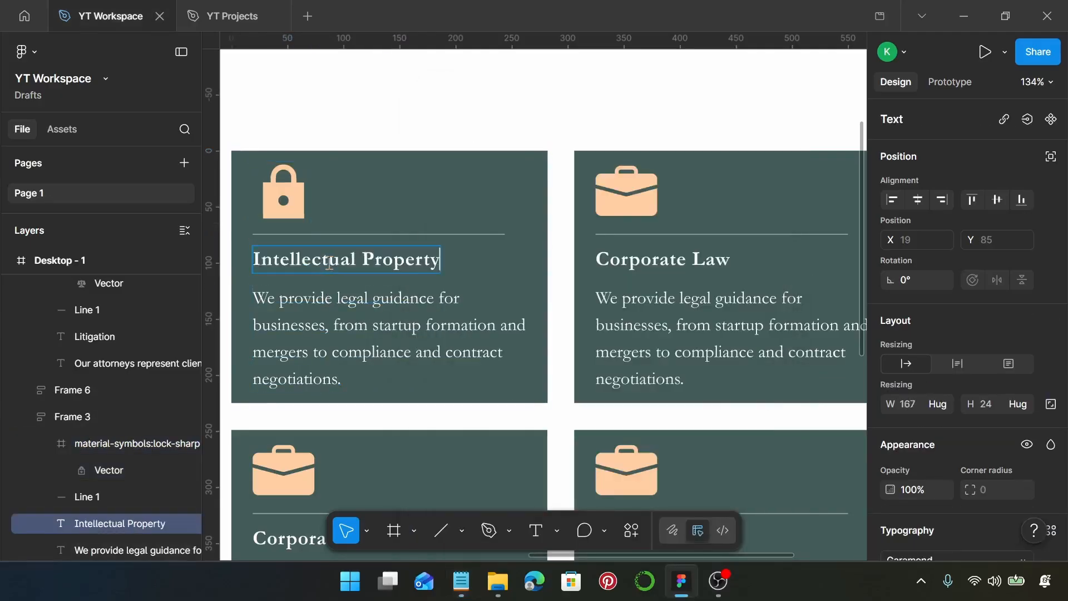
Step: Replace the third card's description with the Intellectual Property text copied from the Notepad notes
left_click(461, 582)
left_click_drag(700, 377, 438, 363)
key("ctrl+c")
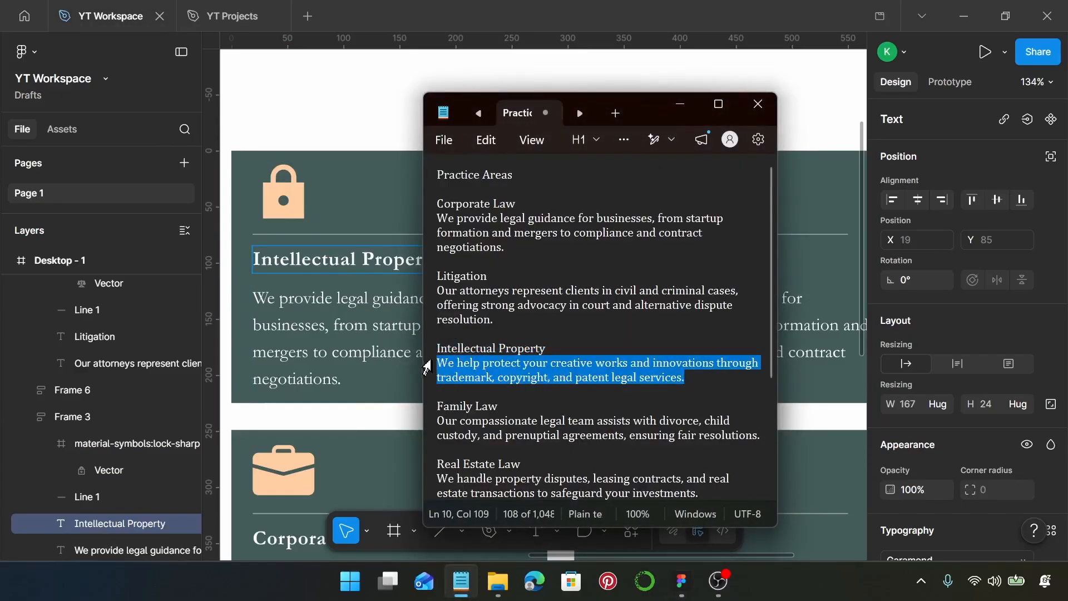
left_click(340, 342)
key("ctrl+a")
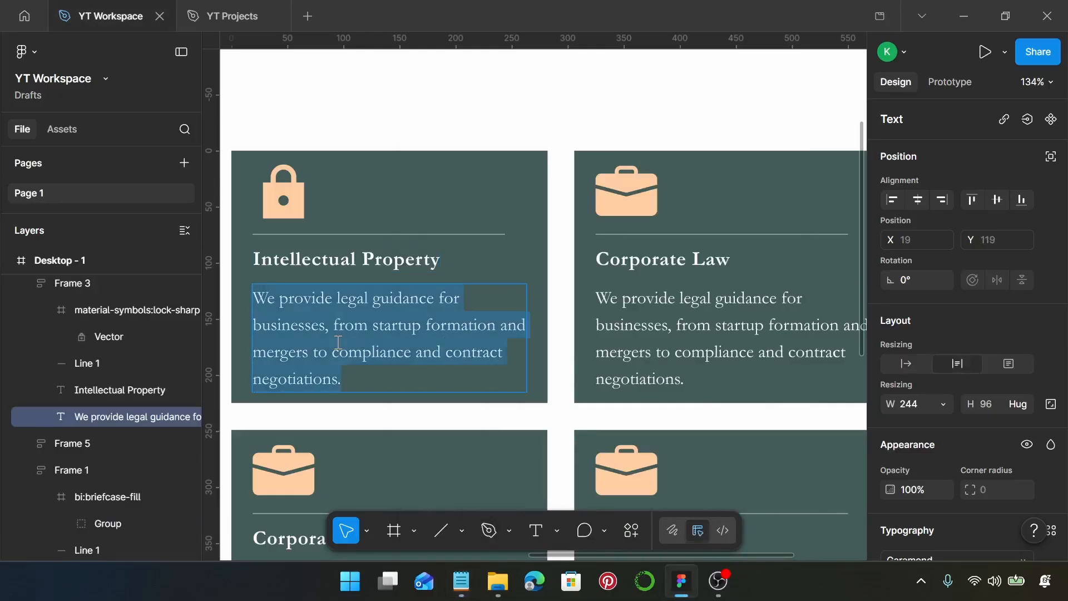
key("ctrl+v")
scroll(388, 358, "right", 4)
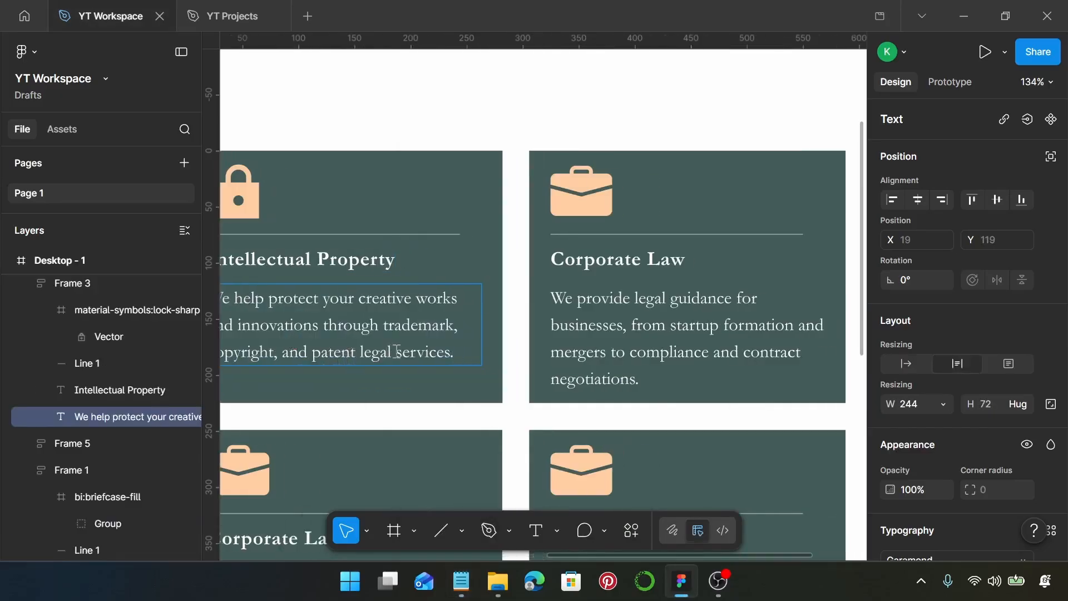
key("Escape")
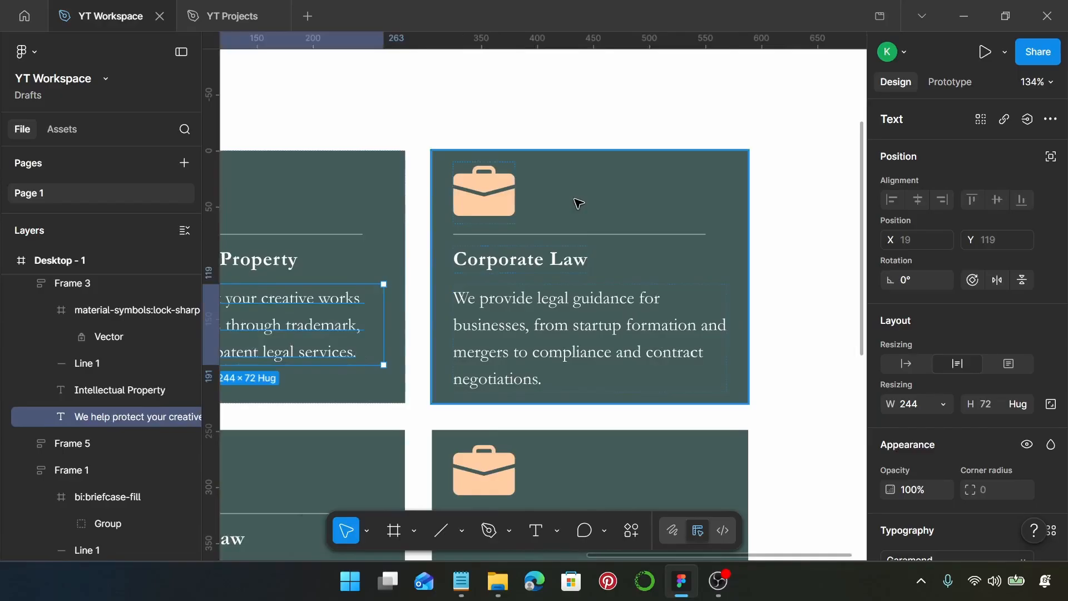
Step: Select the briefcase icon in the fourth card of the upper row and run the Iconify plugin on it
left_click(497, 202)
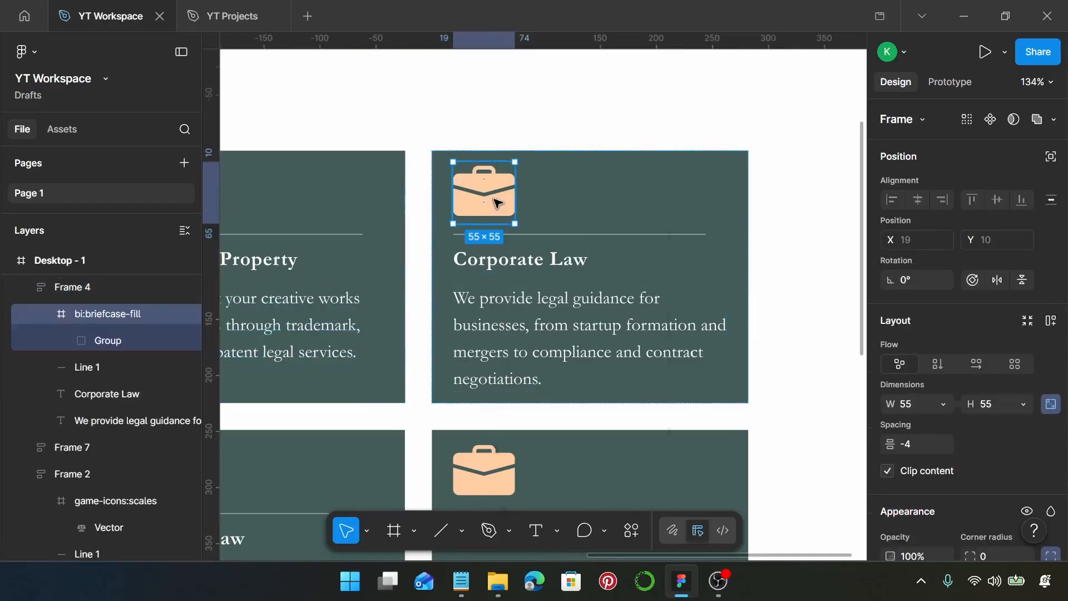
right_click(497, 202)
mouse_move(595, 426)
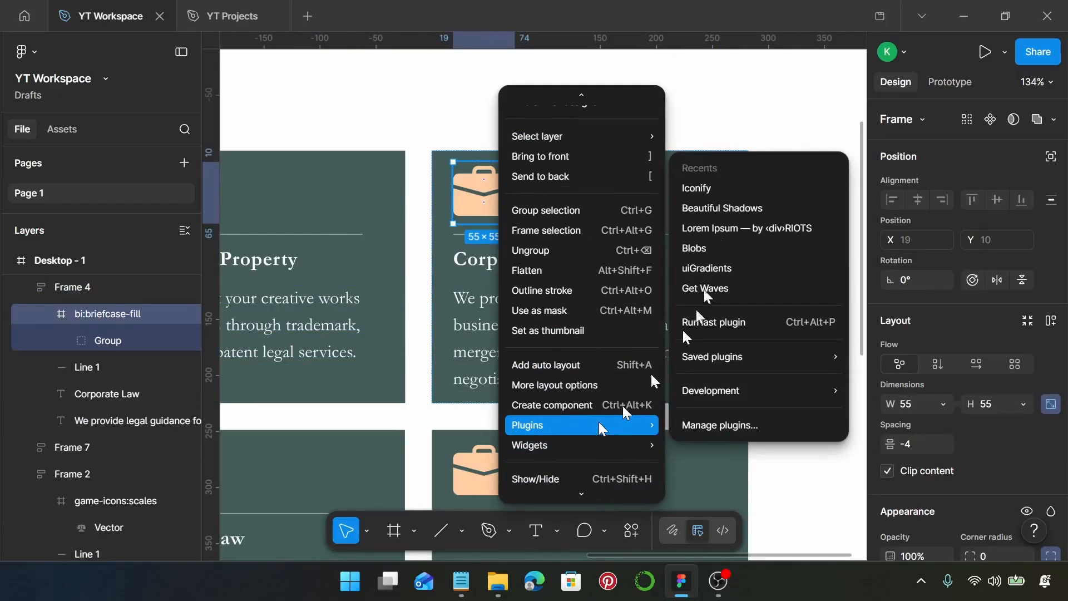
left_click(722, 185)
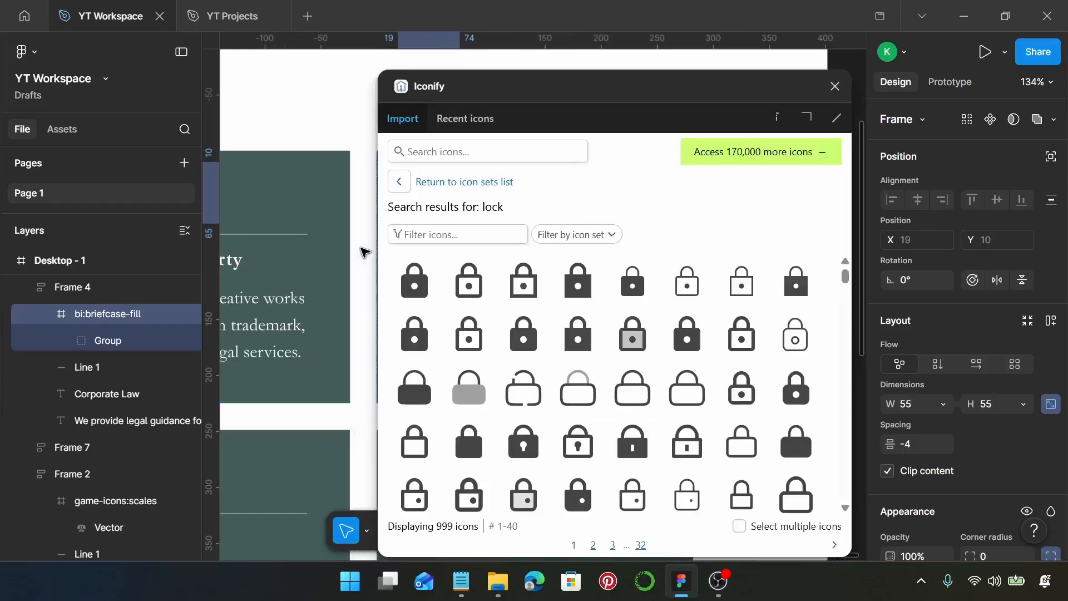
Step: Search the icons for "family", replace the selected briefcase with material-symbols-light:family-restroom-sharp, and close the plugin
left_click(468, 158)
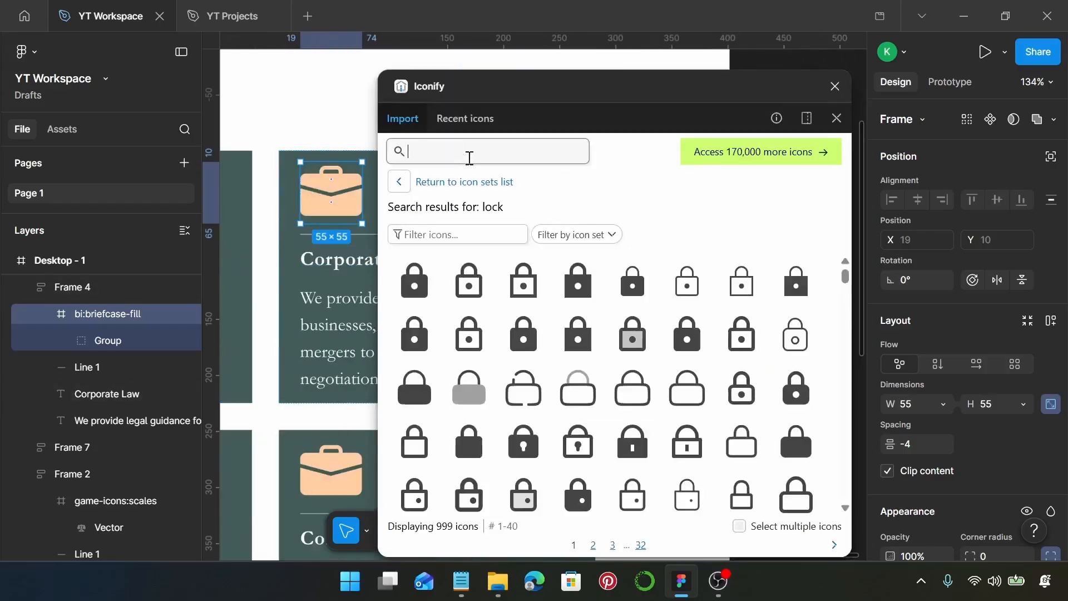
type("fa")
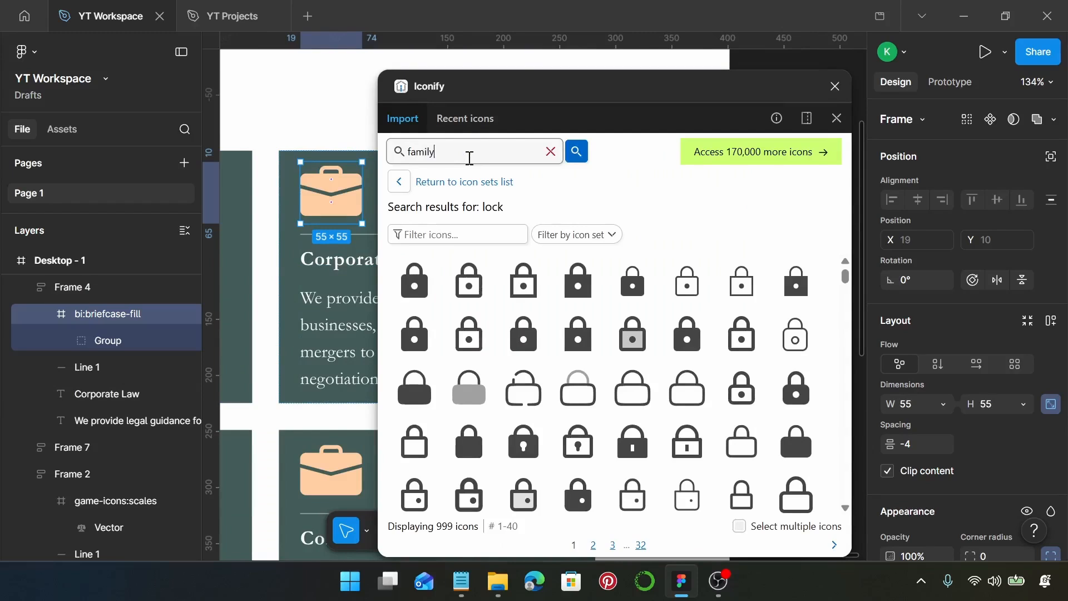
type("mily")
key("Return")
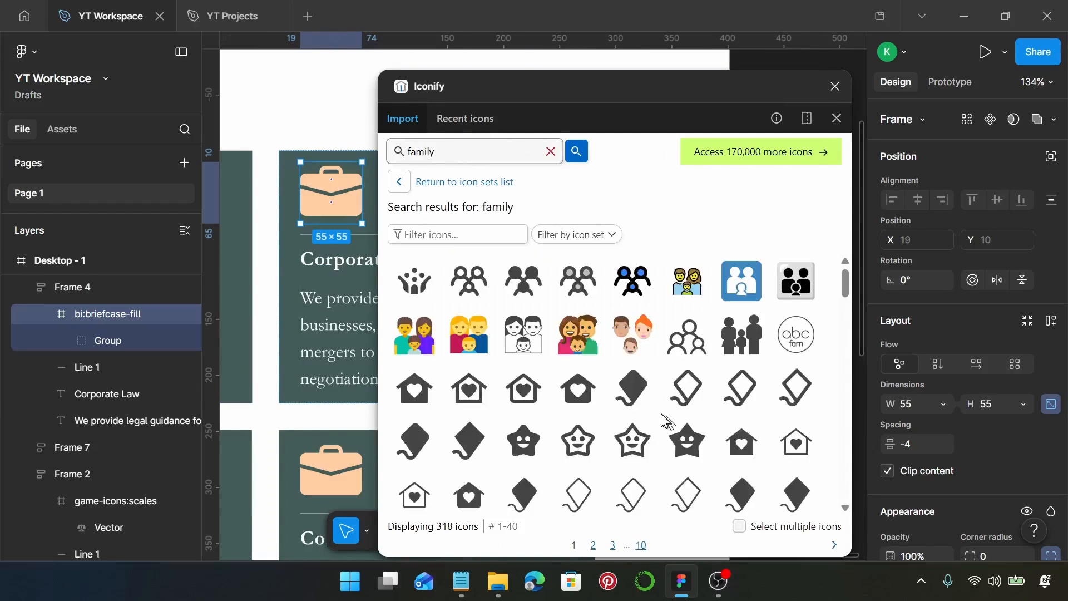
scroll(667, 421, "down", 10)
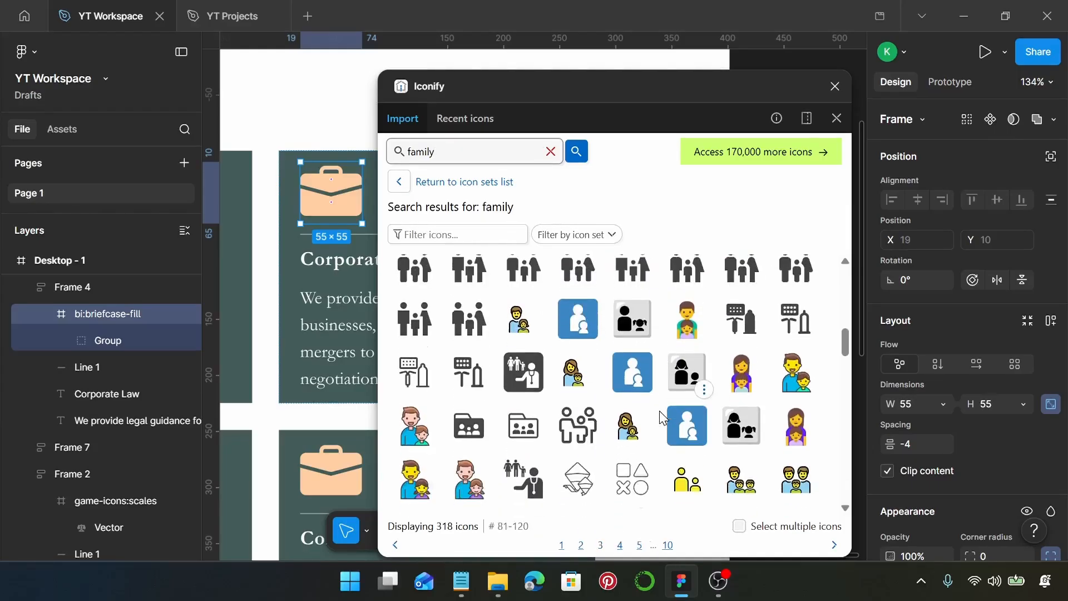
scroll(659, 410, "up", 1)
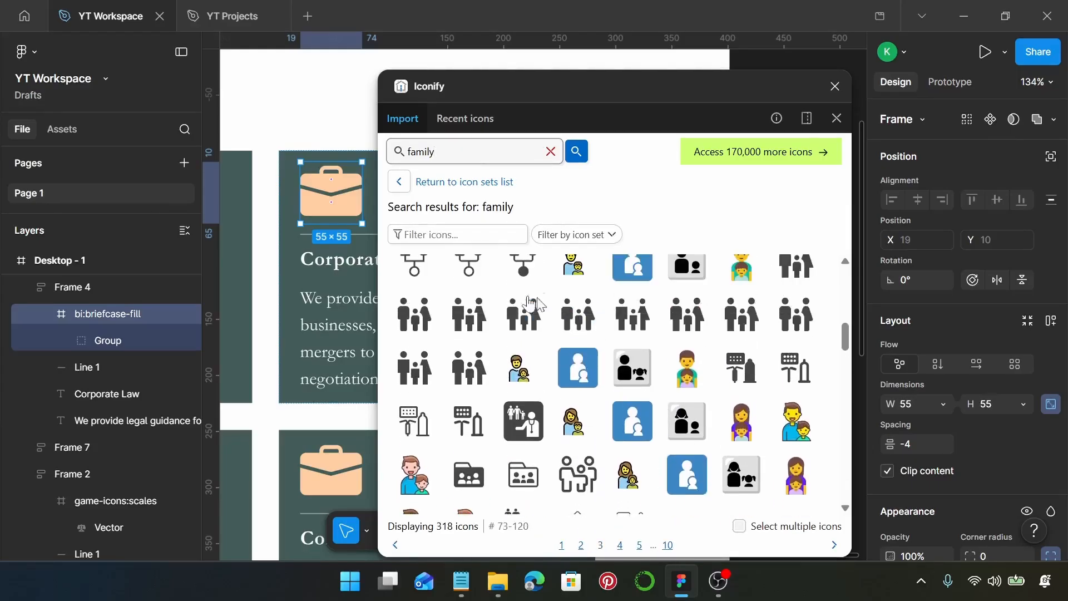
left_click(636, 317)
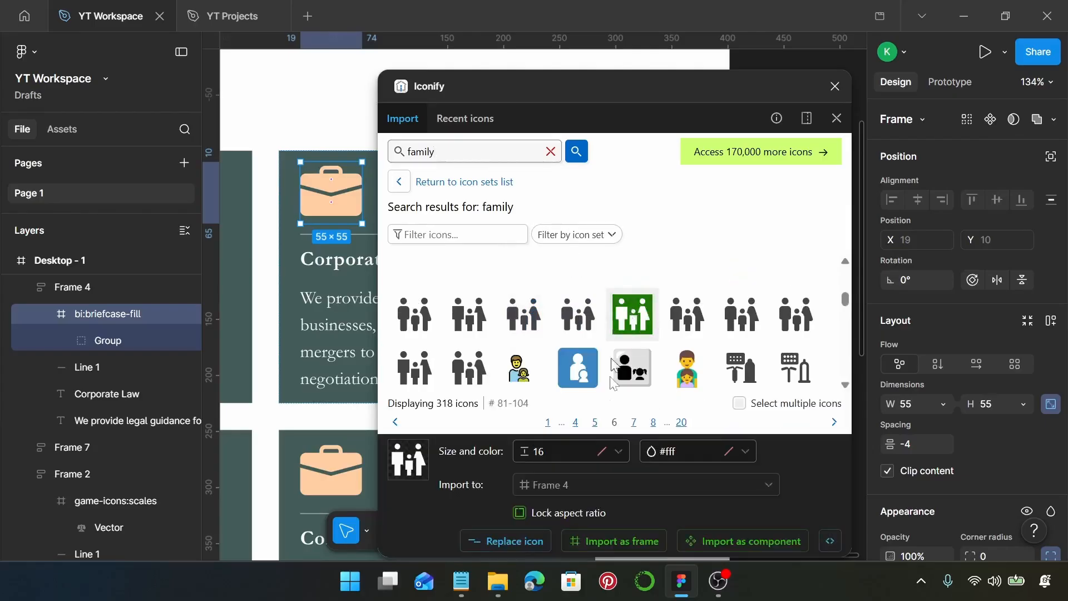
left_click(543, 541)
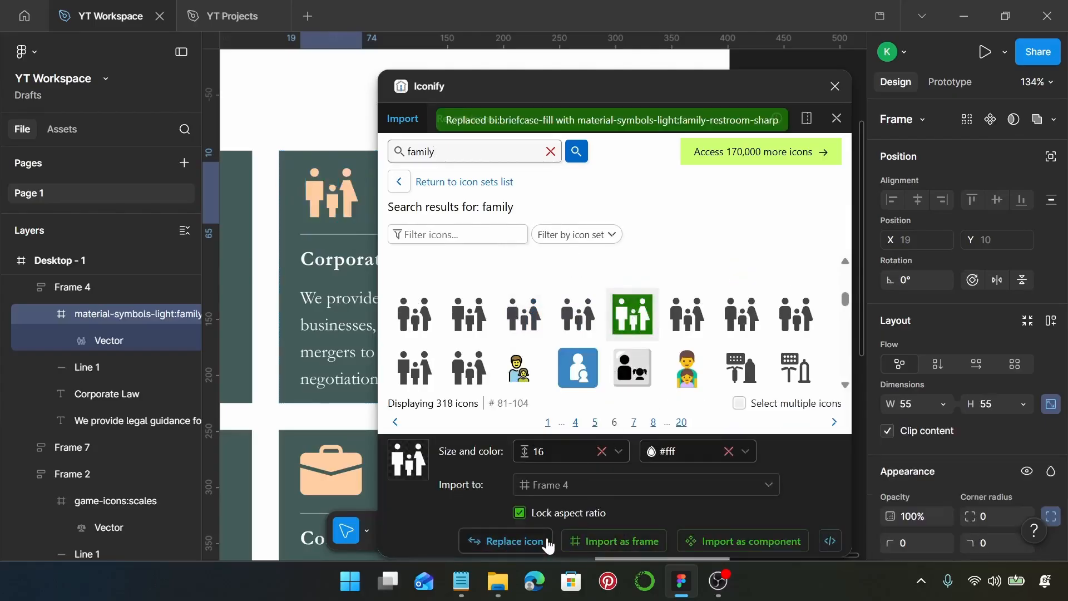
left_click(835, 87)
Step: Replace the fourth card's heading with "Family Law", copied from the Notepad notes
left_click(462, 581)
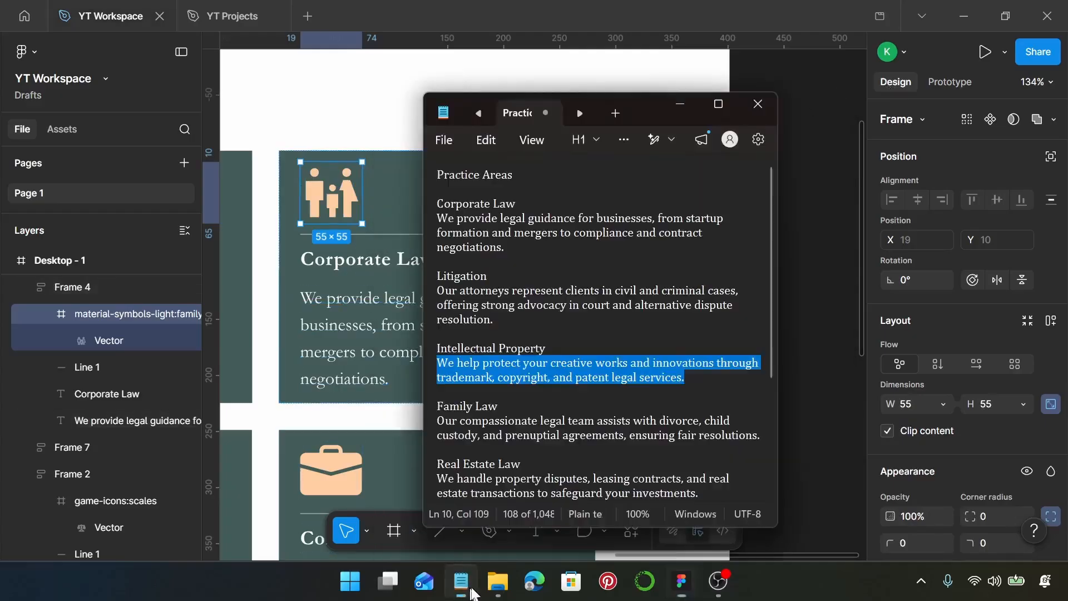
scroll(639, 396, "down", 3)
left_click(508, 291)
key("shift+Home")
key("ctrl+c")
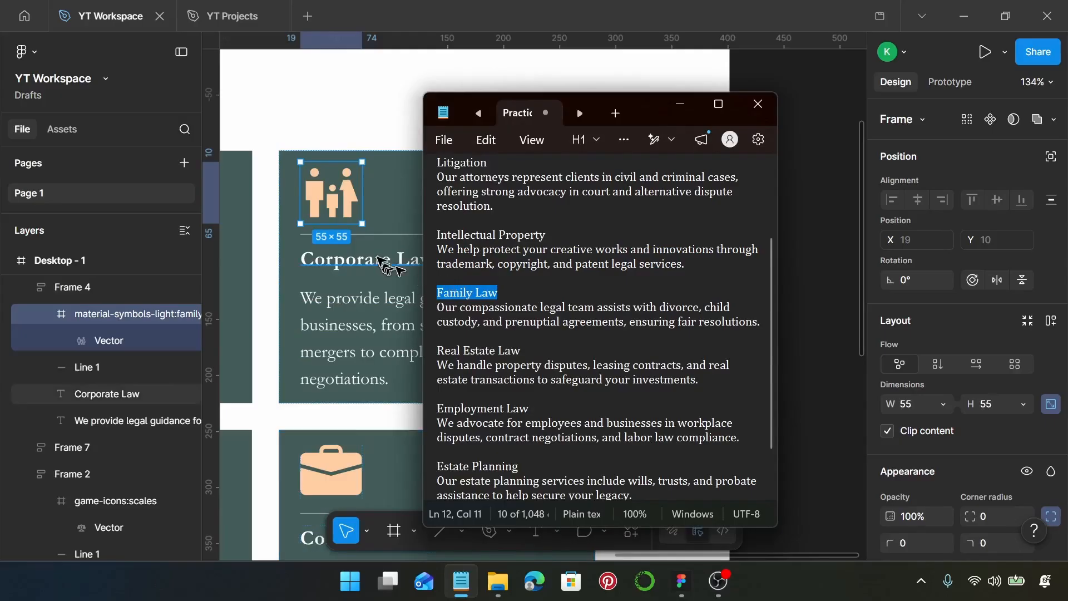
left_click(381, 256)
double_click(380, 256)
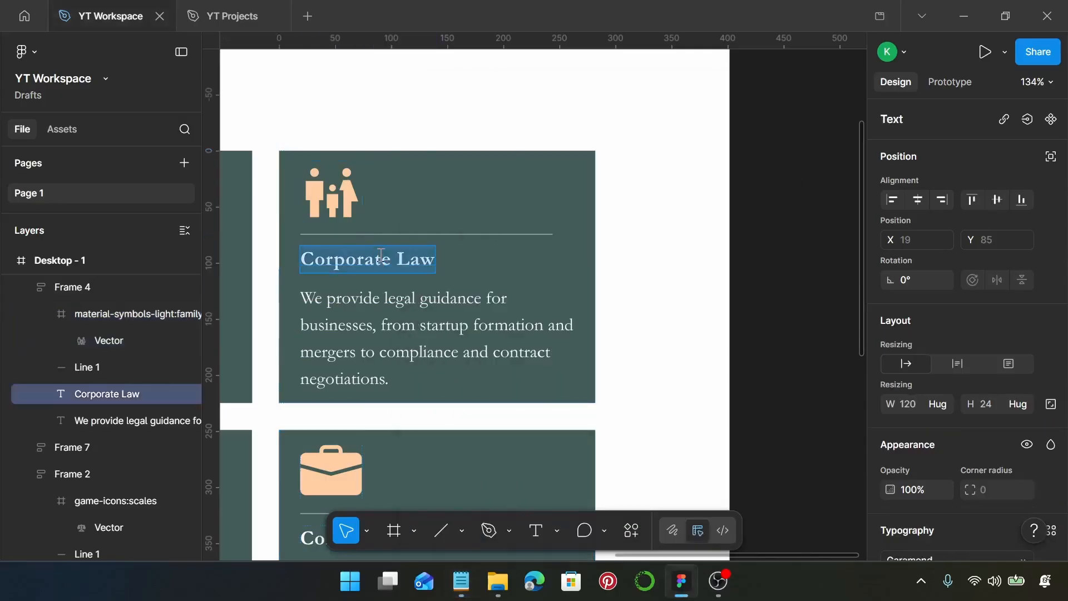
key("ctrl+v")
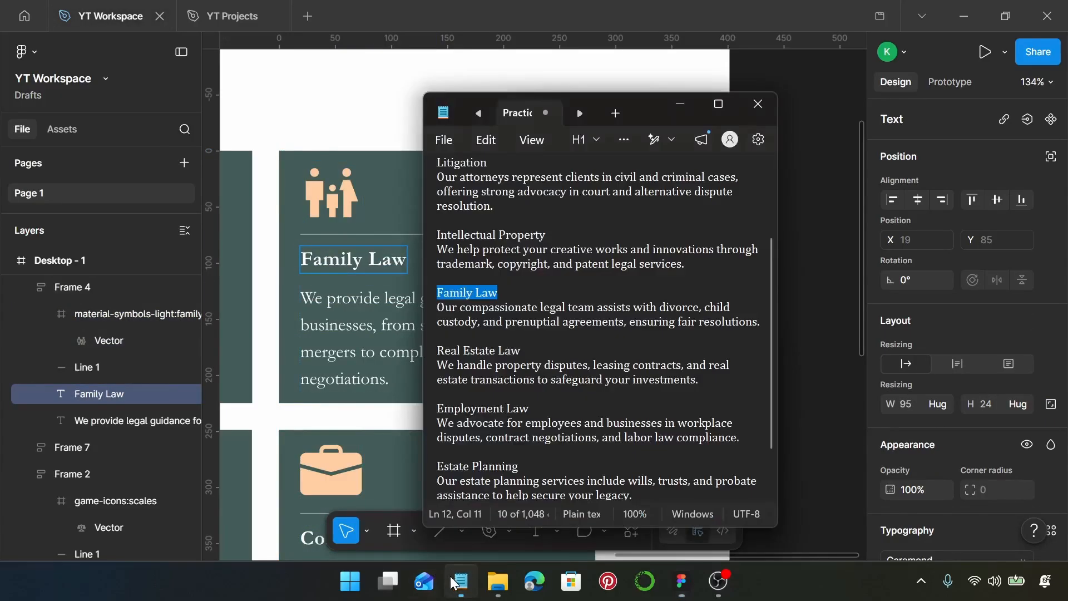
Step: Replace the fourth card's description with the Family Law text copied from the Notepad notes
left_click(461, 581)
left_click_drag(764, 323, 445, 315)
key("ctrl+c")
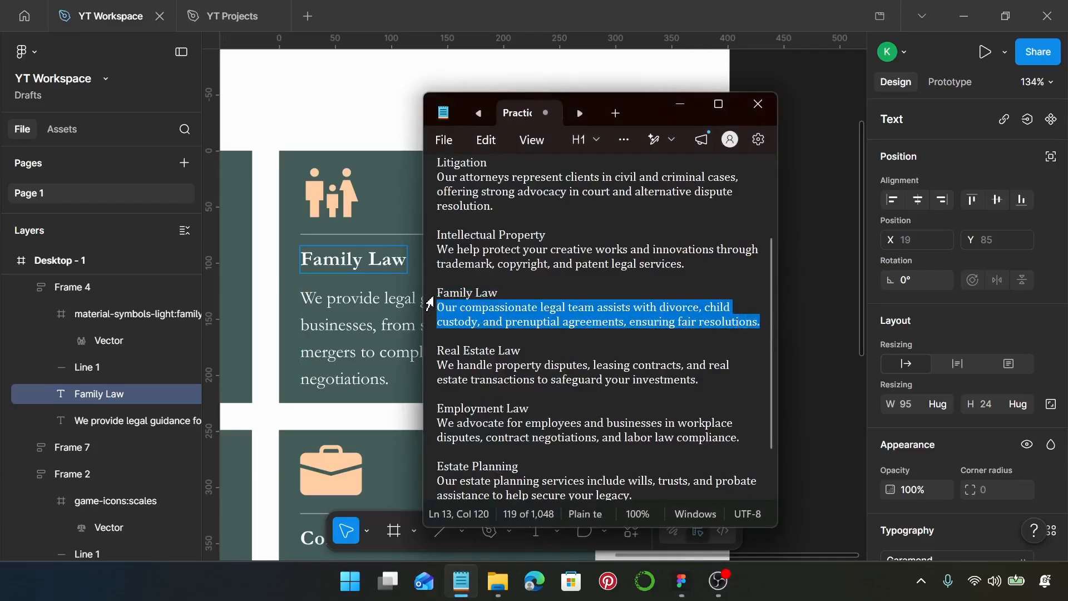
left_click(380, 308)
left_click(378, 310)
double_click(376, 312)
key("ctrl+v")
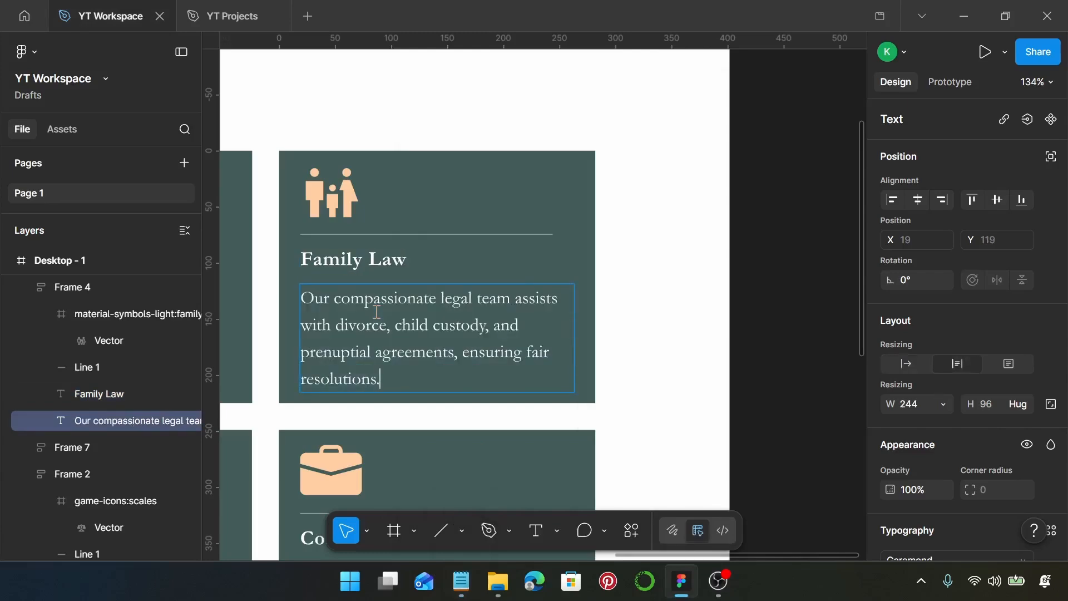
Step: Select the briefcase icon in the first card of the lower row and run the Iconify plugin on it
scroll(376, 311, "down", 4)
scroll(377, 342, "left", 10)
scroll(381, 348, "down", 4)
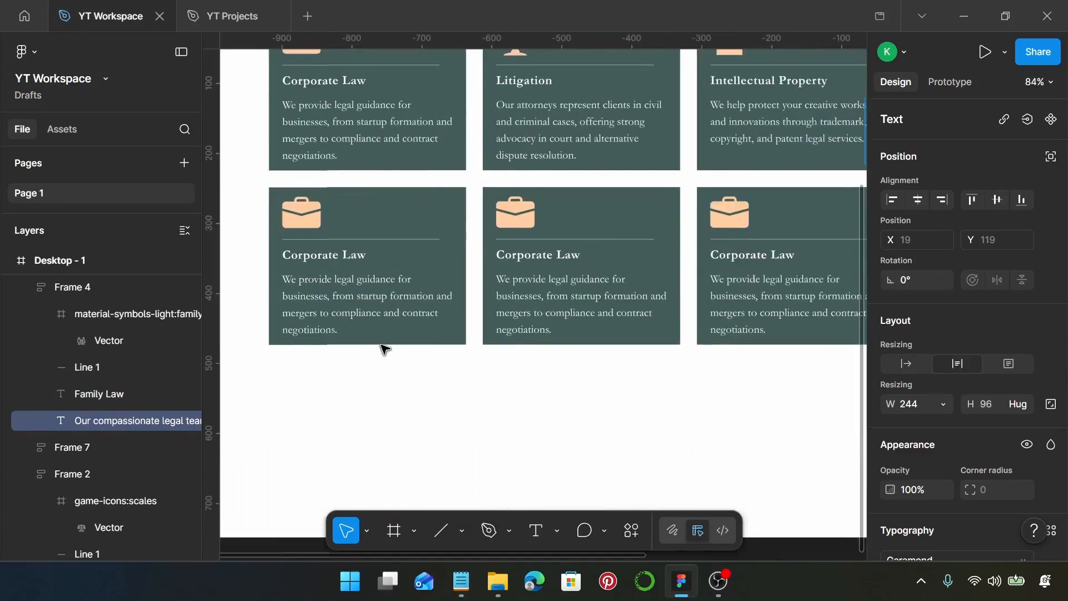
scroll(323, 227, "up", 5)
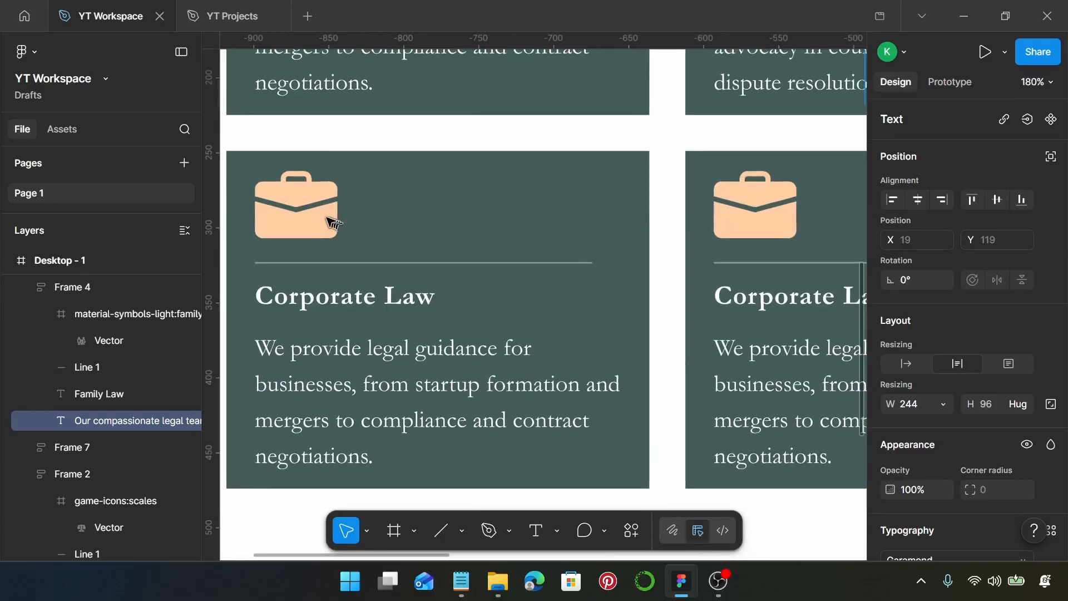
left_click(330, 222)
double_click(329, 220)
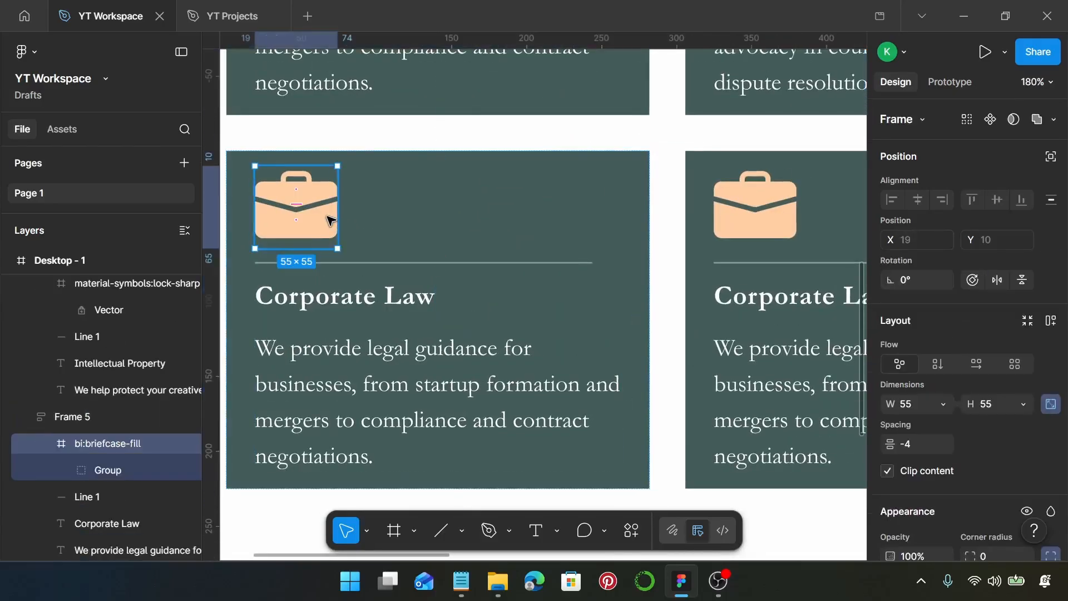
right_click(327, 217)
mouse_move(453, 425)
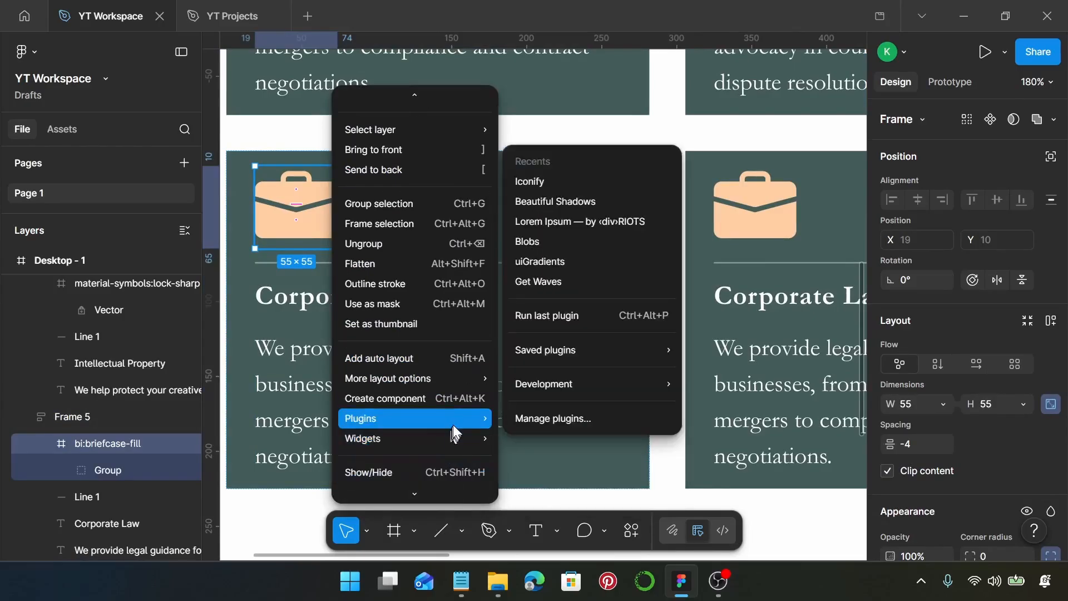
left_click(566, 181)
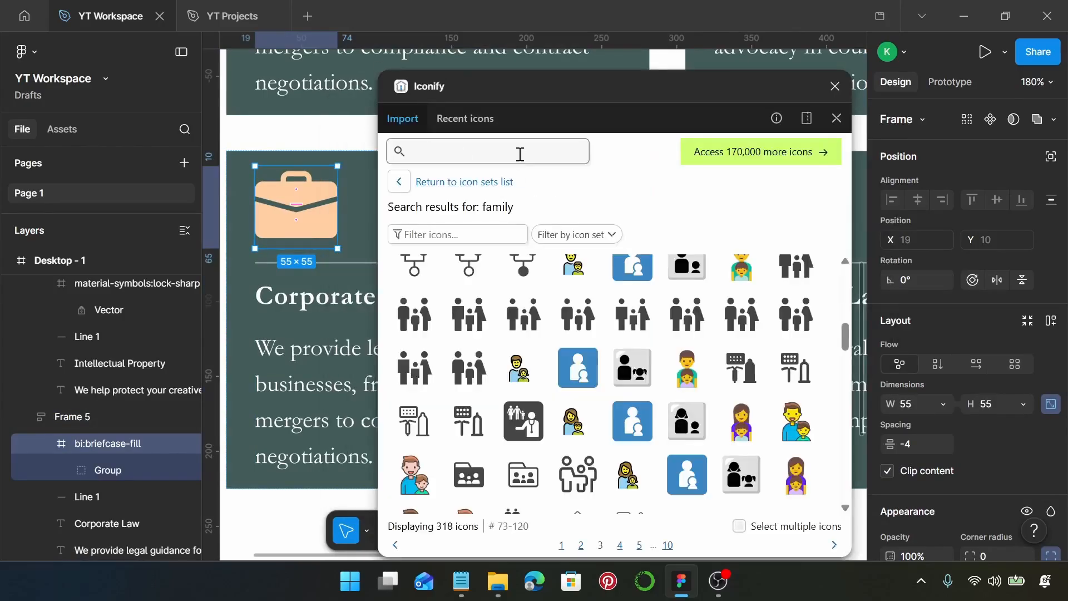
Step: Search the icons for "house", replace the selected briefcase with game-icons:house, and close the plugin
type("house")
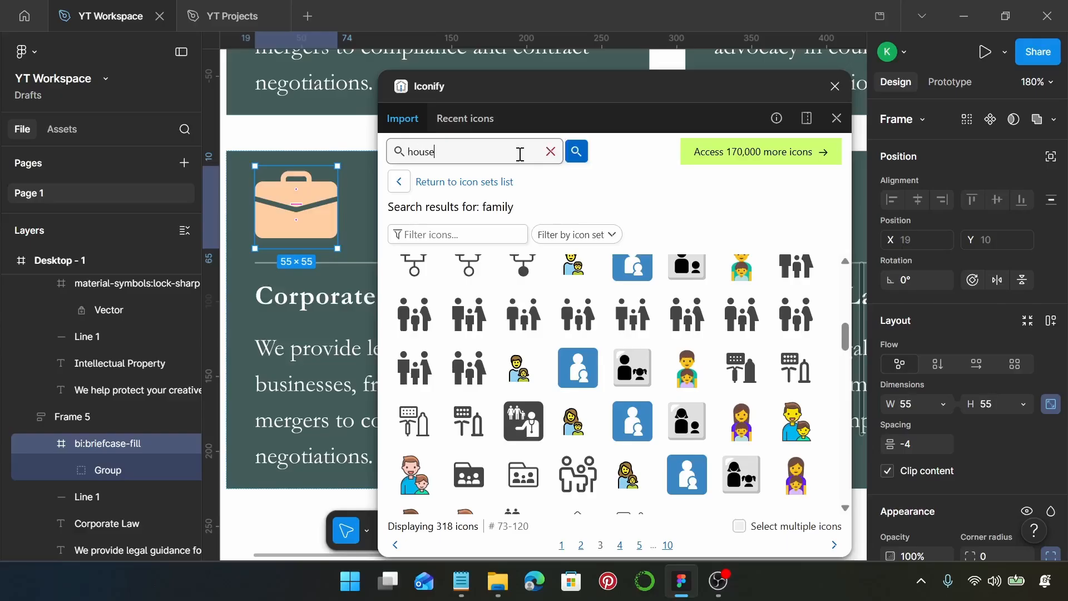
key("Return")
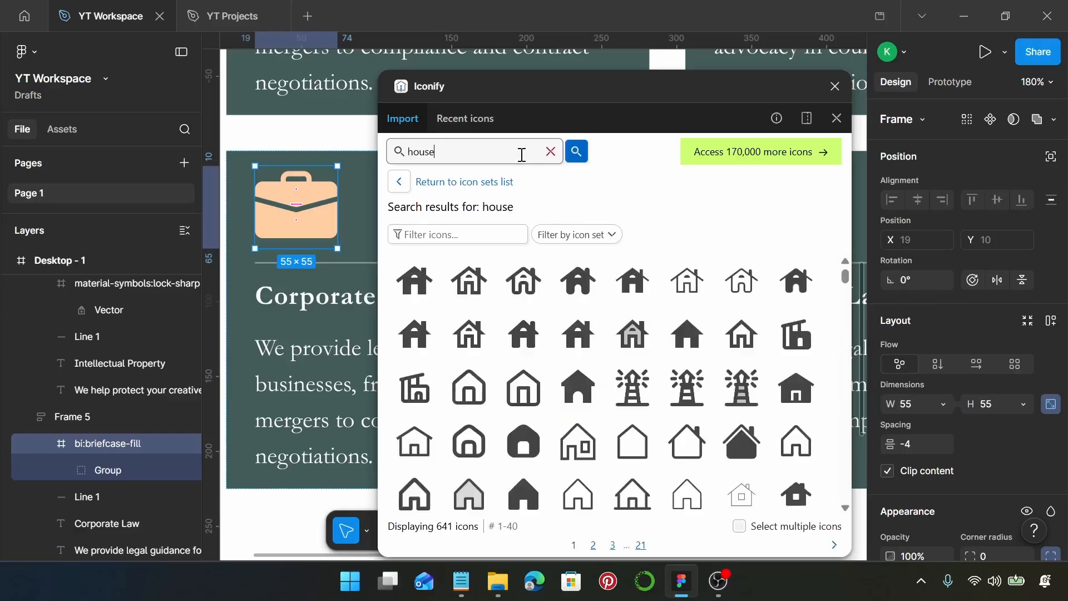
scroll(629, 445, "down", 6)
left_click(474, 394)
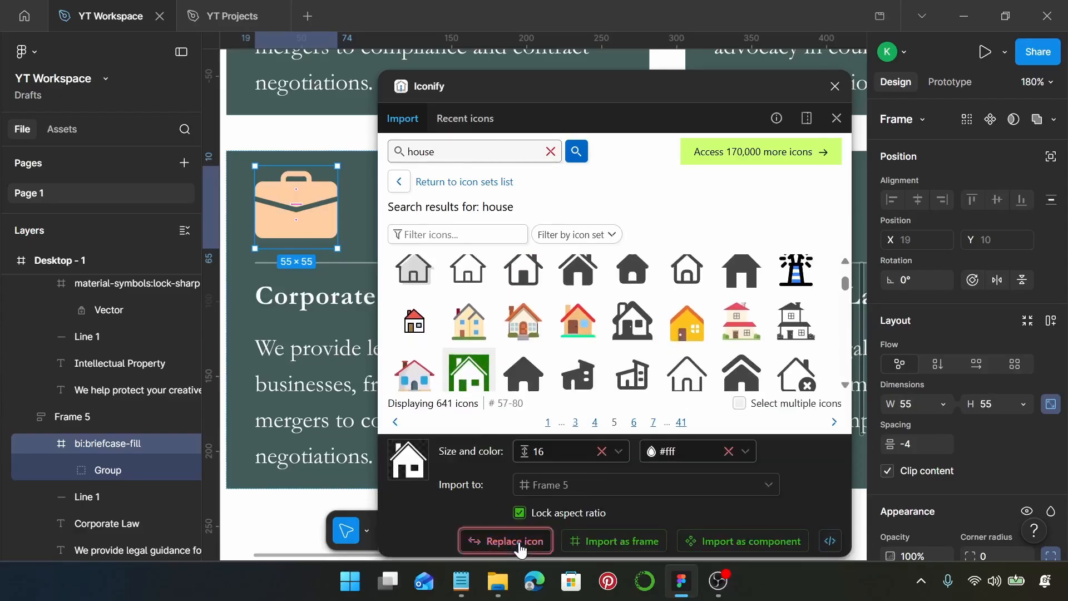
left_click(520, 541)
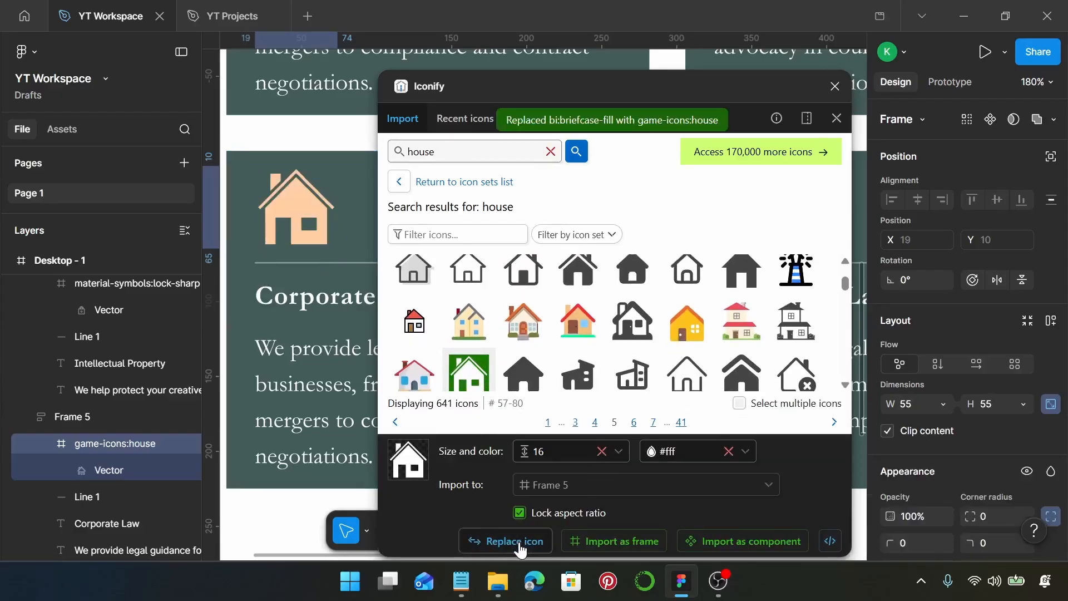
left_click(834, 86)
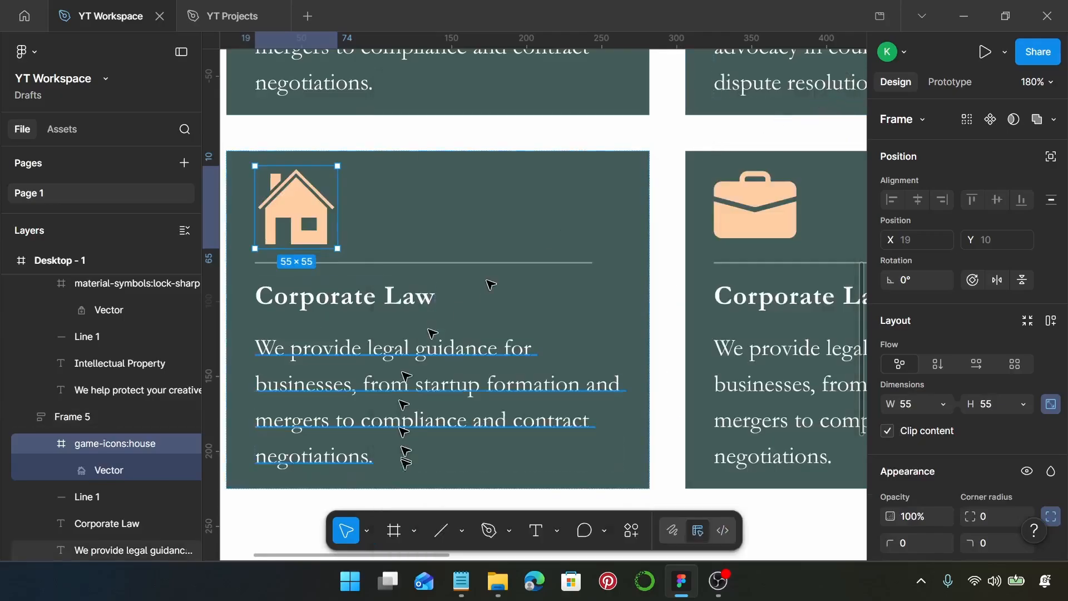
Step: Replace the heading of the lower row's first card with "Real Estate Law", copied from the Notepad notes
left_click(461, 581)
left_click_drag(543, 352, 448, 352)
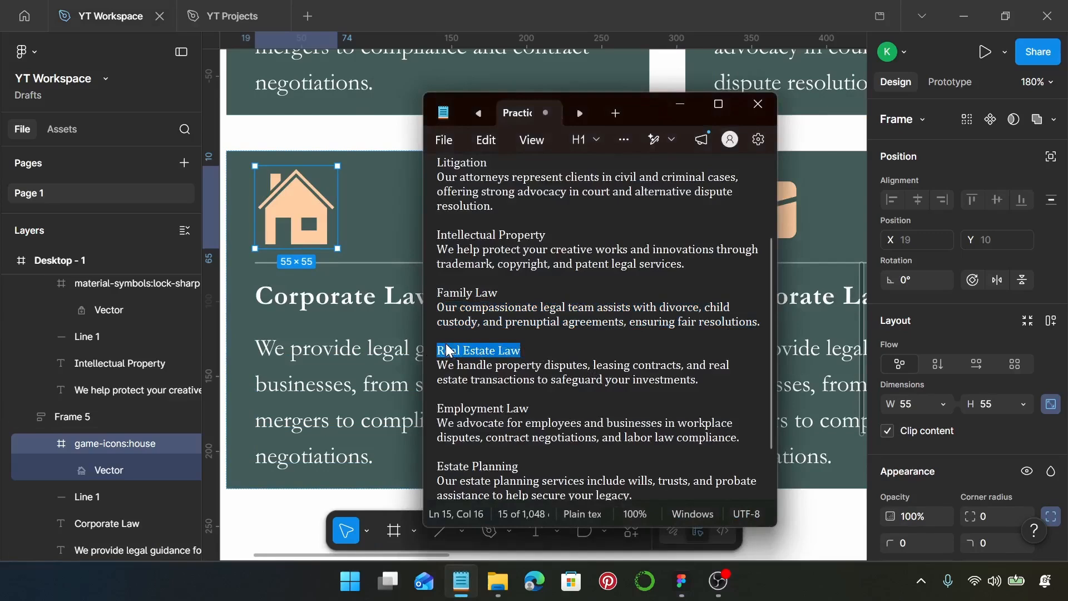
double_click(332, 293)
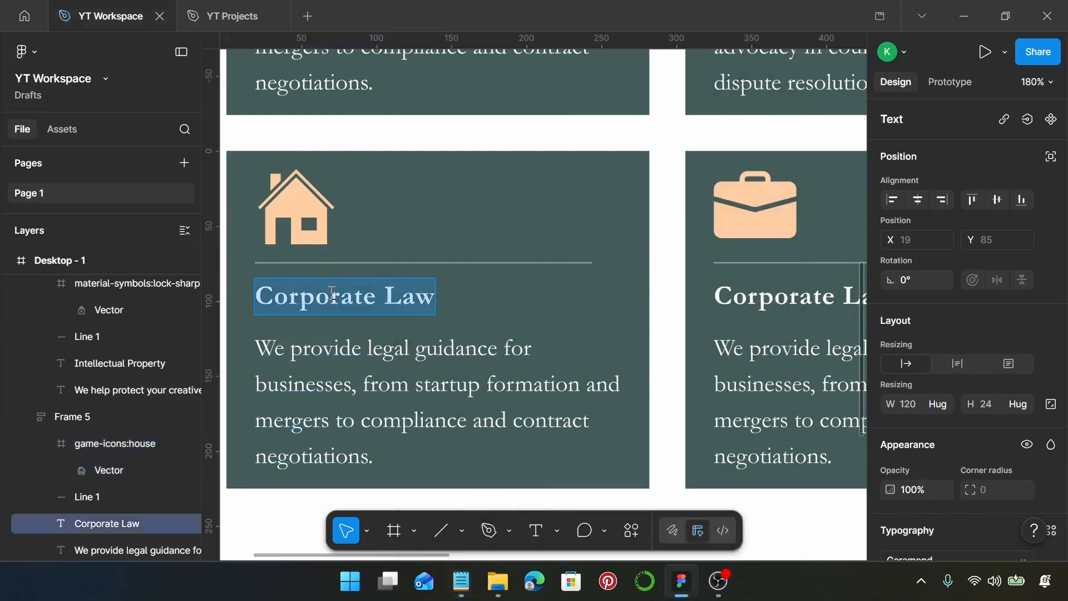
key("ctrl+v")
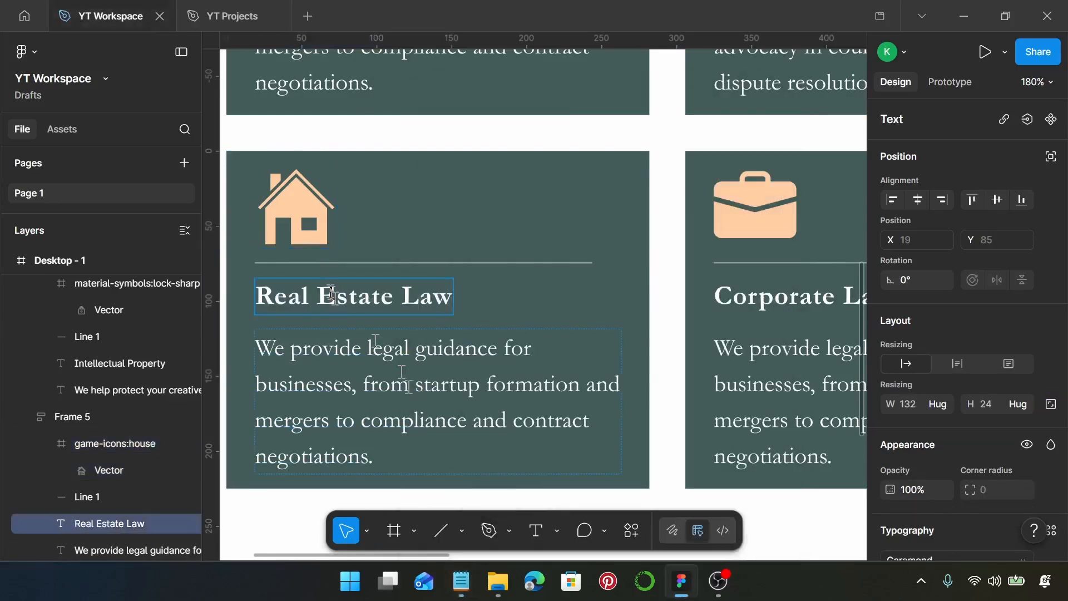
Step: Replace the description of the lower row's first card with the Real Estate Law text copied from the Notepad notes
left_click(461, 582)
left_click_drag(699, 381, 444, 372)
key("ctrl+c")
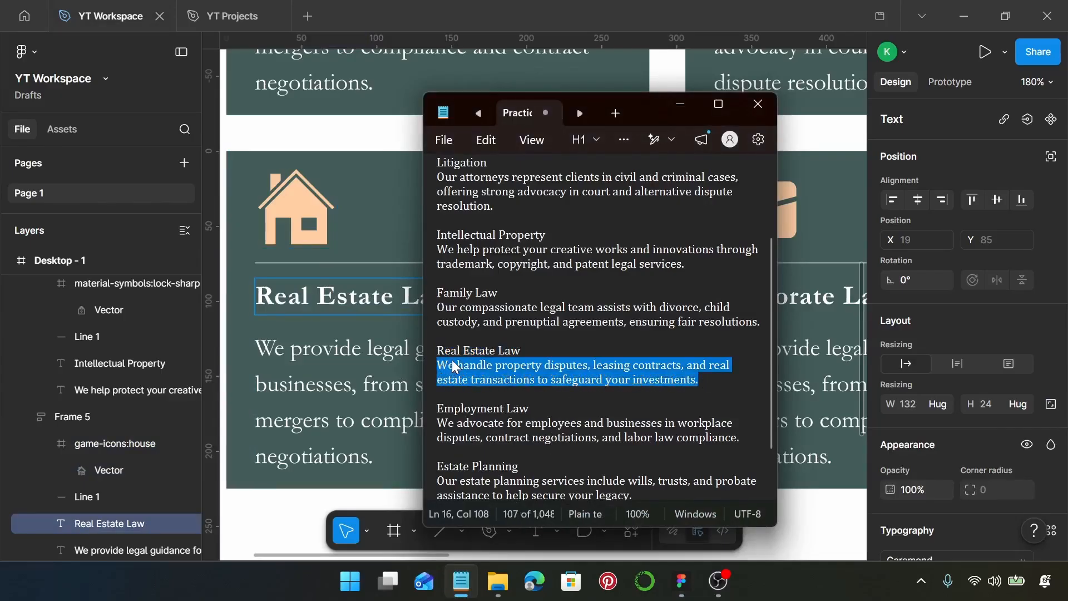
left_click(360, 363)
double_click(359, 360)
key("ctrl+a")
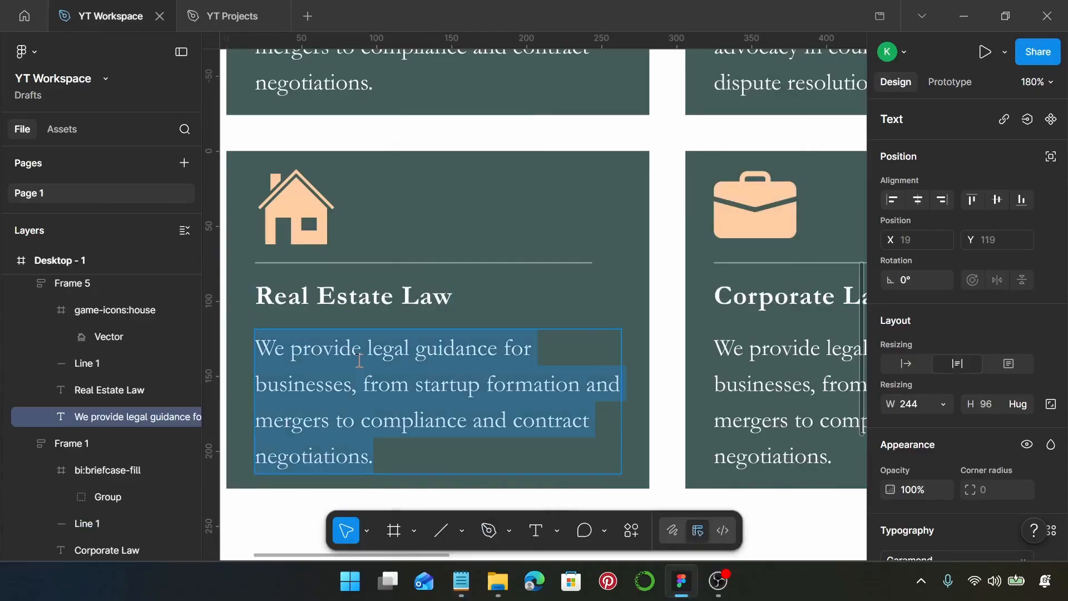
key("ctrl+v")
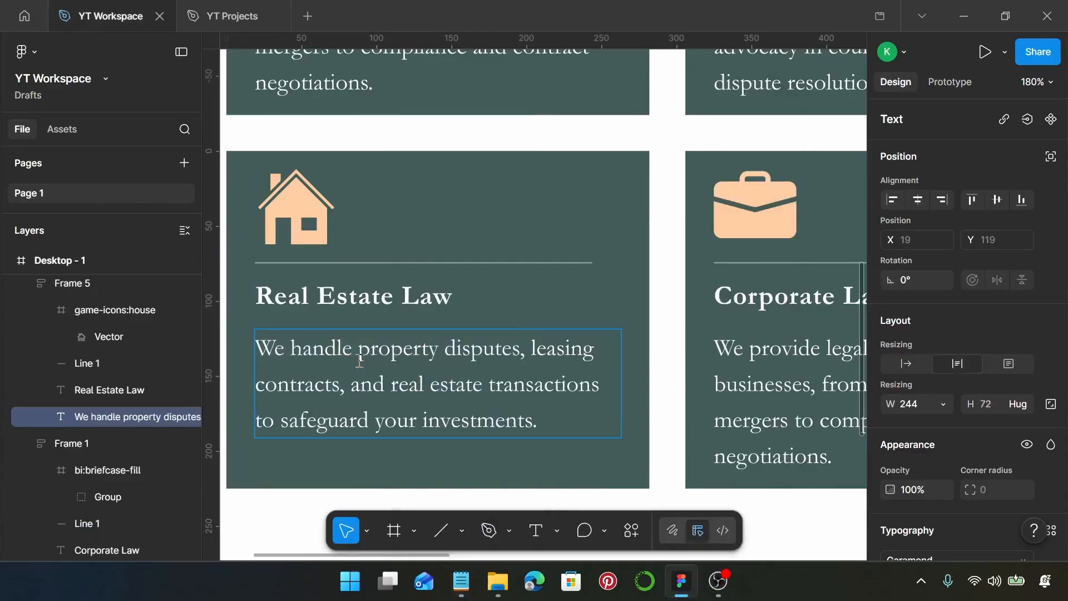
Step: Select the briefcase icon in the second card of the lower row and run the Iconify plugin on it
scroll(360, 361, "down", 5)
scroll(360, 362, "right", 4)
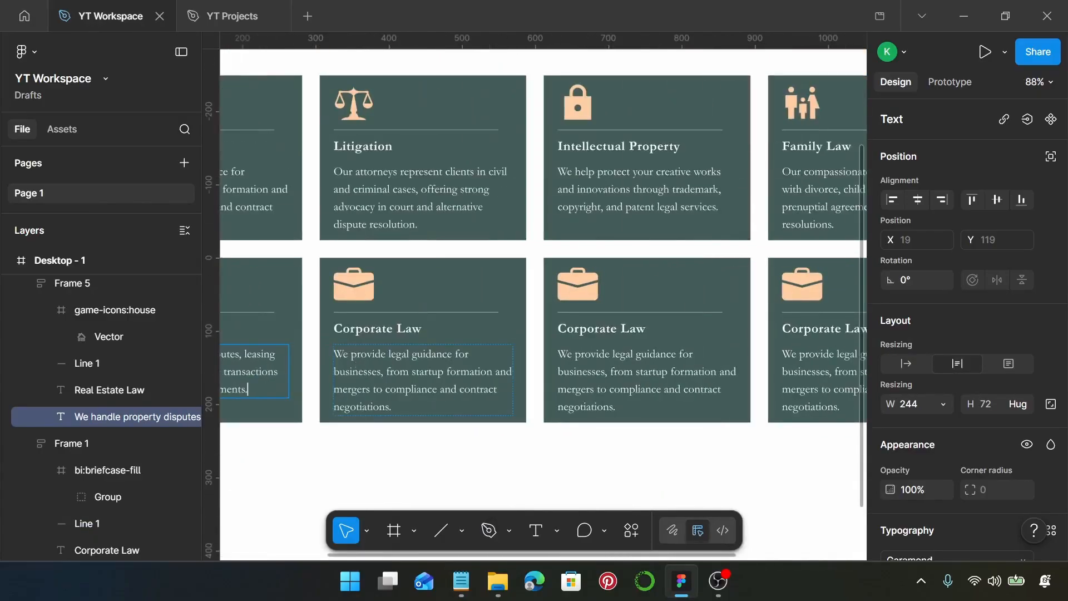
scroll(354, 330, "up", 5)
scroll(354, 330, "up", 3)
left_click(382, 242)
left_click(383, 244)
right_click(383, 245)
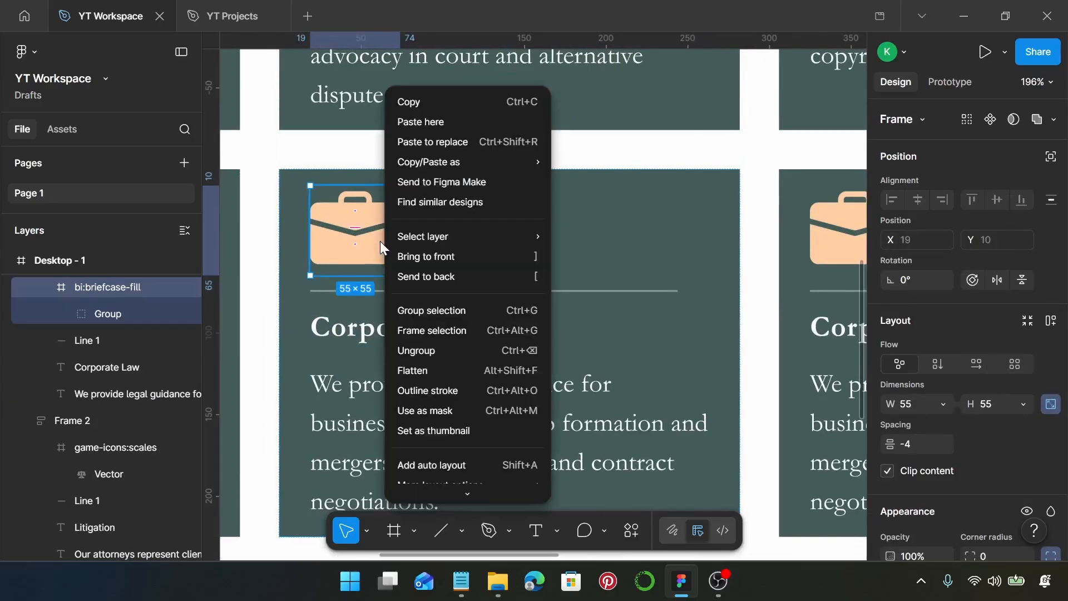
mouse_move(488, 402)
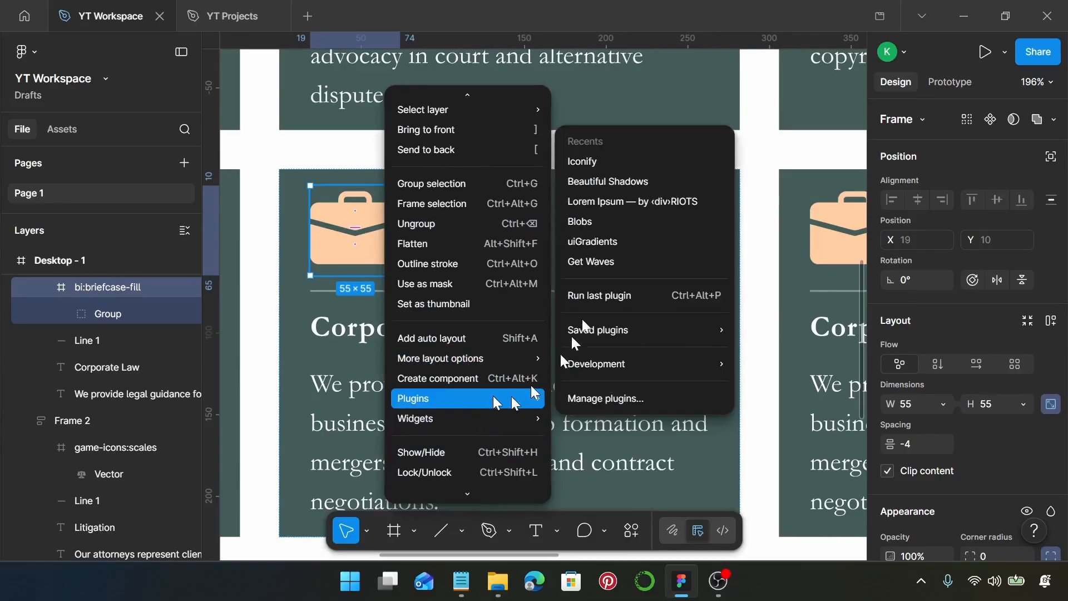
left_click(629, 161)
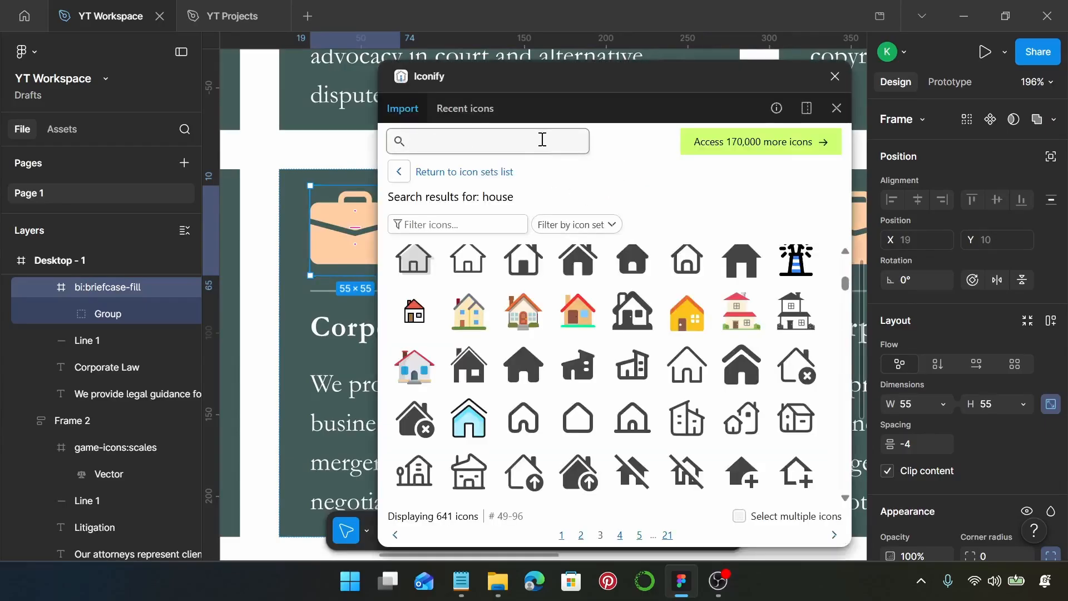
Step: Search the icons for "office", replace the selected briefcase with vaadin:office, and close the plugin
left_click(543, 140)
type("of")
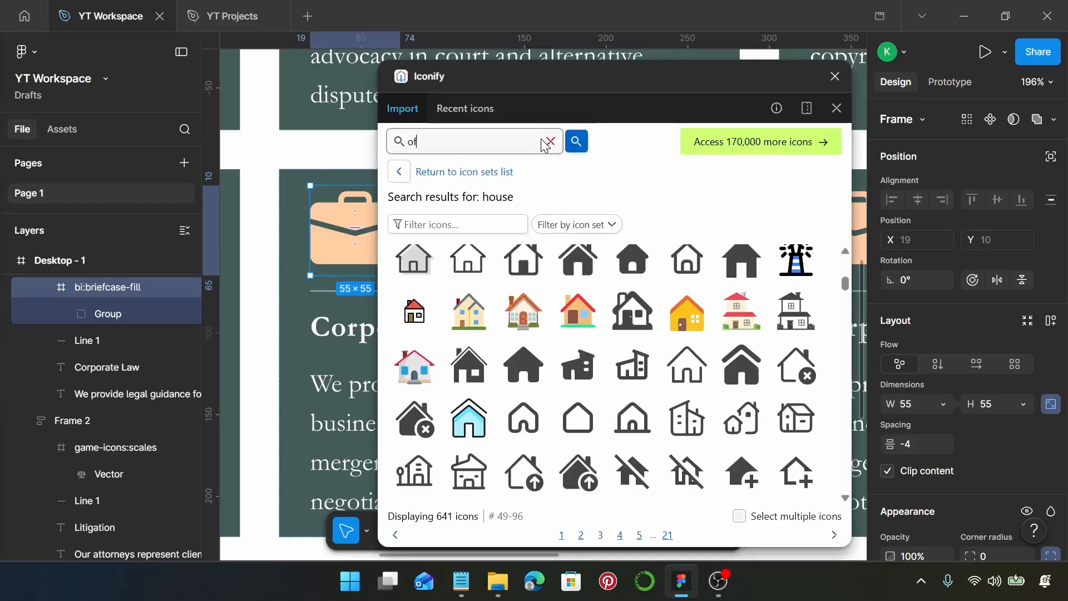
type("fice")
key("Return")
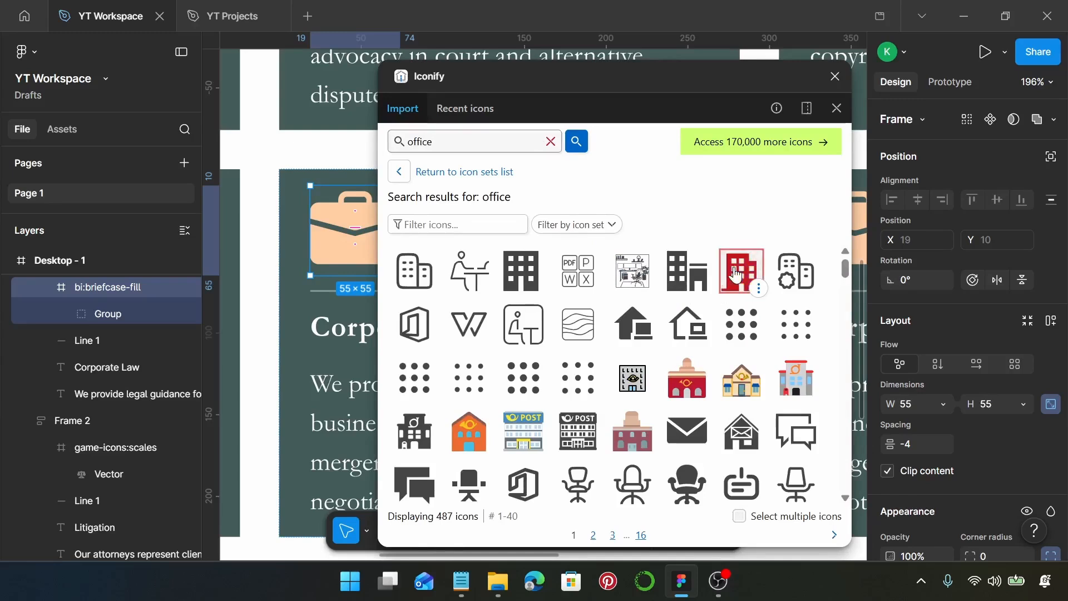
left_click(742, 271)
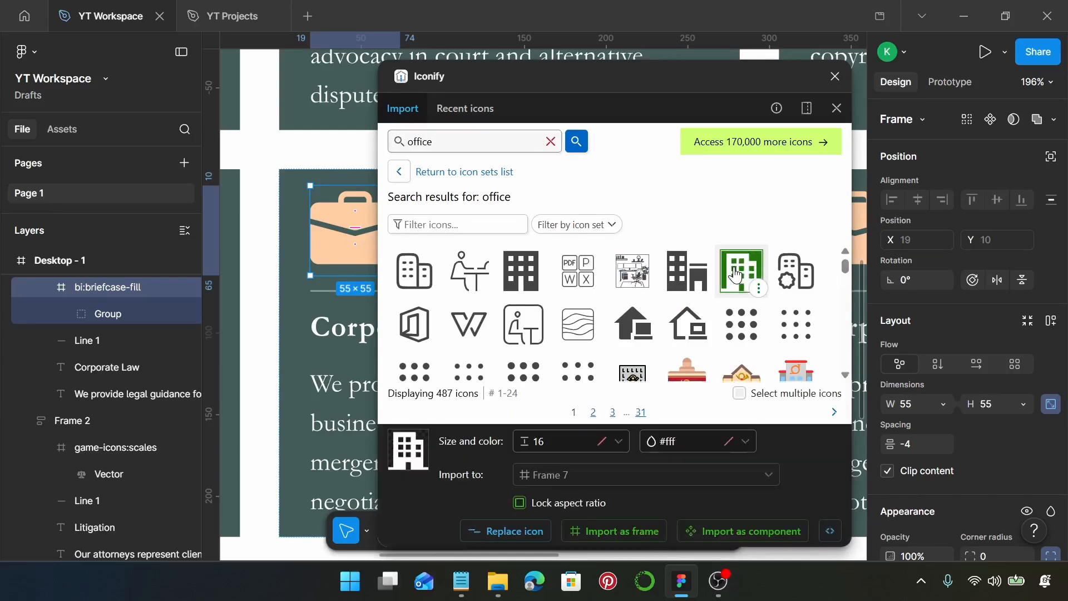
left_click(498, 531)
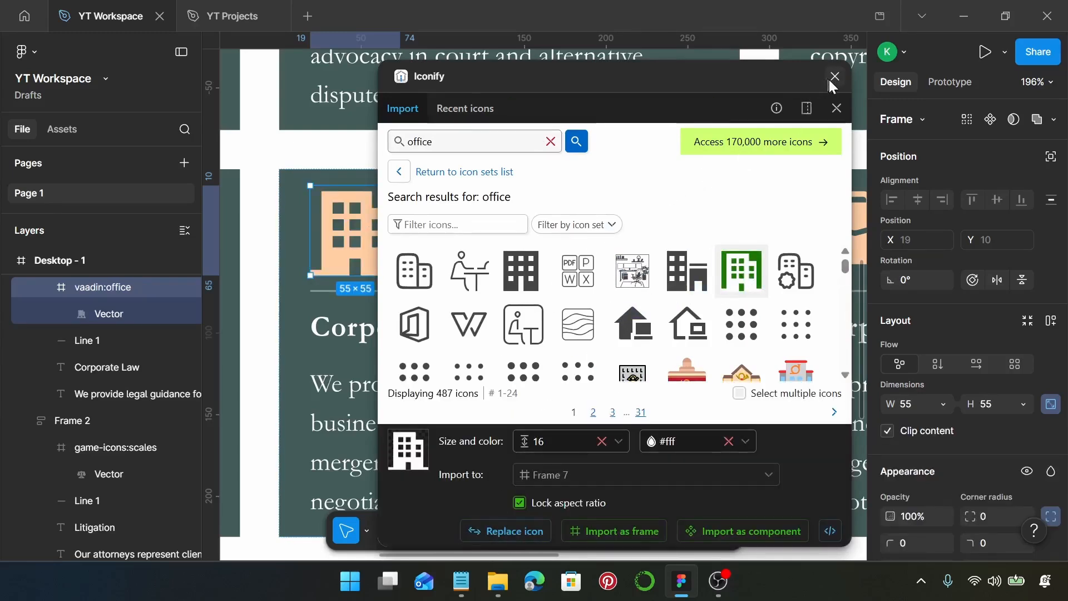
left_click(836, 108)
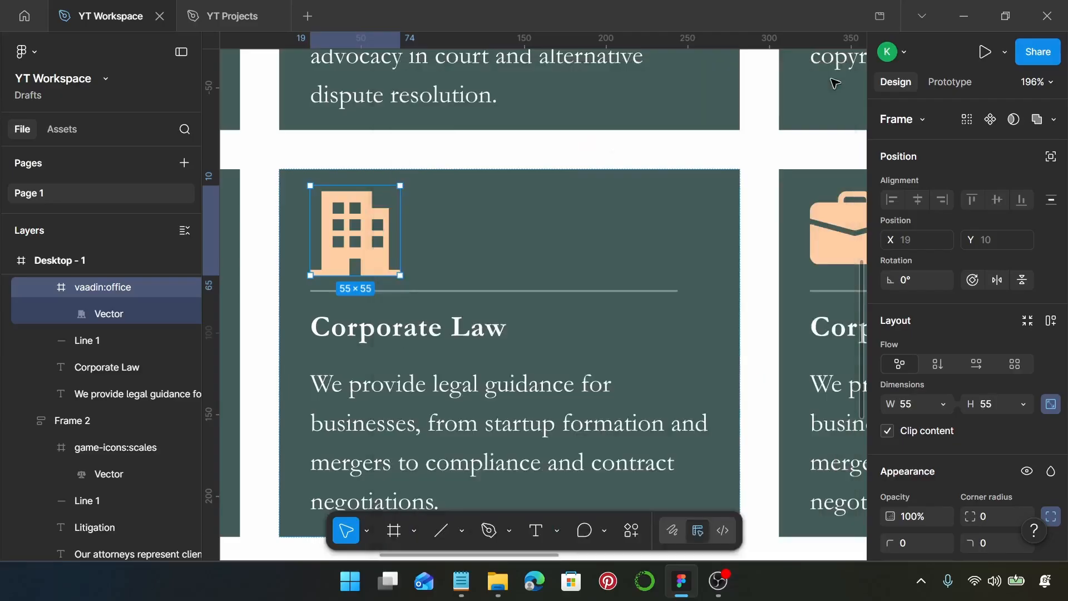
Step: Replace the heading of the lower row's second card with "Employment Law", copied from the Notepad notes
scroll(507, 314, "down", 3, "ctrl")
left_click(461, 581)
scroll(542, 345, "down", 2)
left_click_drag(537, 350, 443, 353)
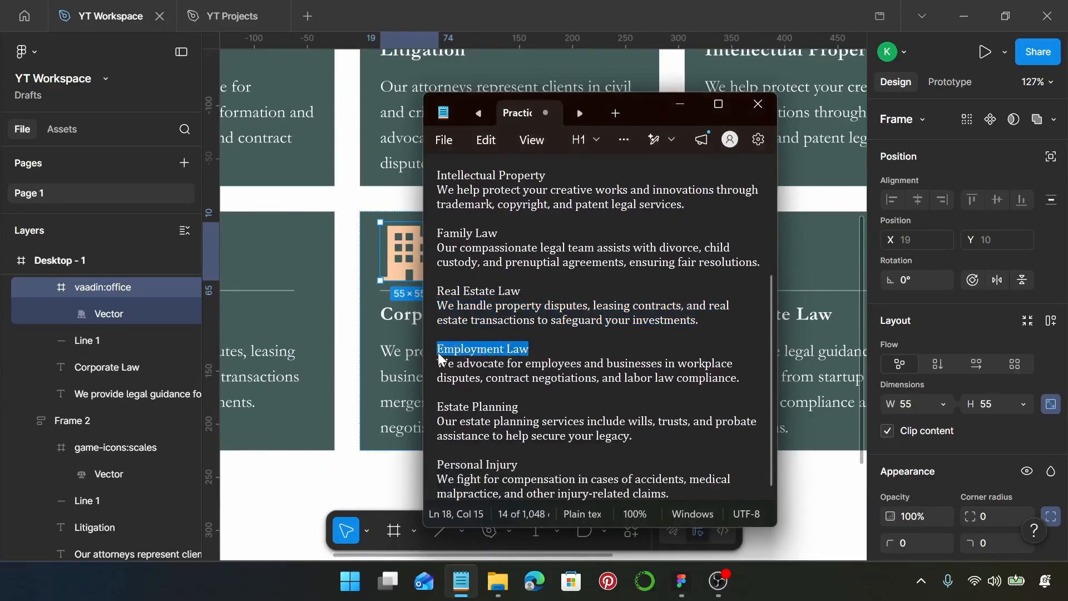
left_click(401, 314)
double_click(402, 314)
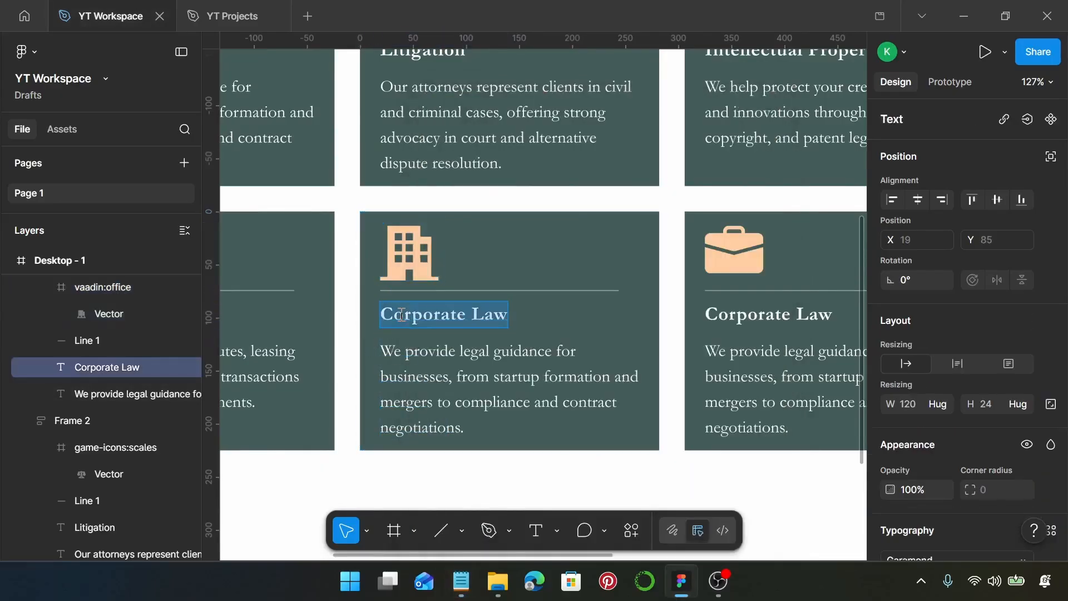
type("Employment Law")
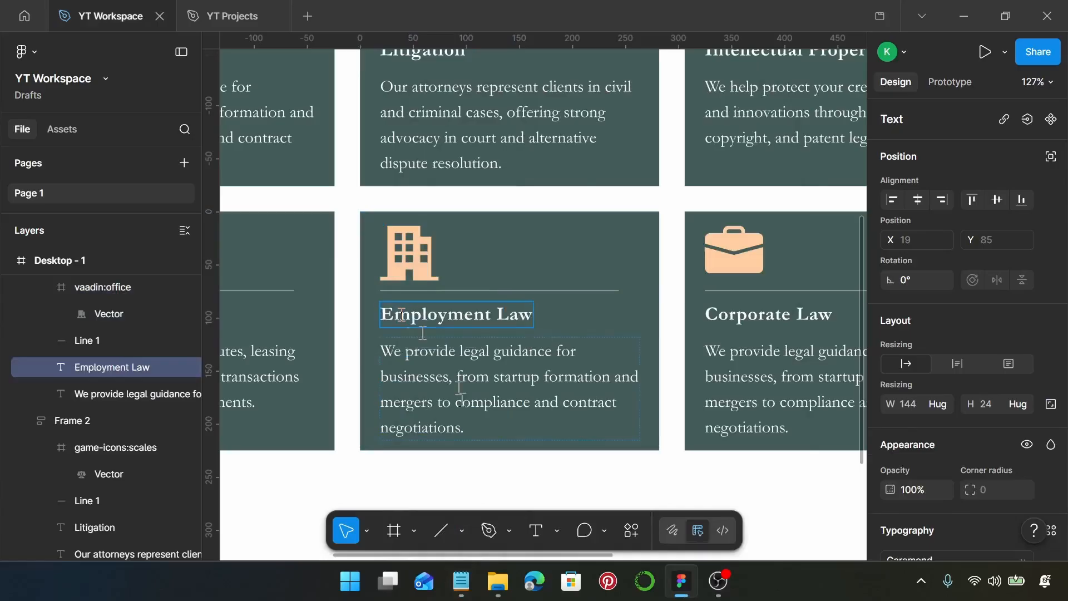
Step: Replace the description of the lower row's second card with the Employment Law text copied from the Notepad notes
left_click(461, 581)
left_click_drag(747, 388, 443, 367)
key("ctrl+c")
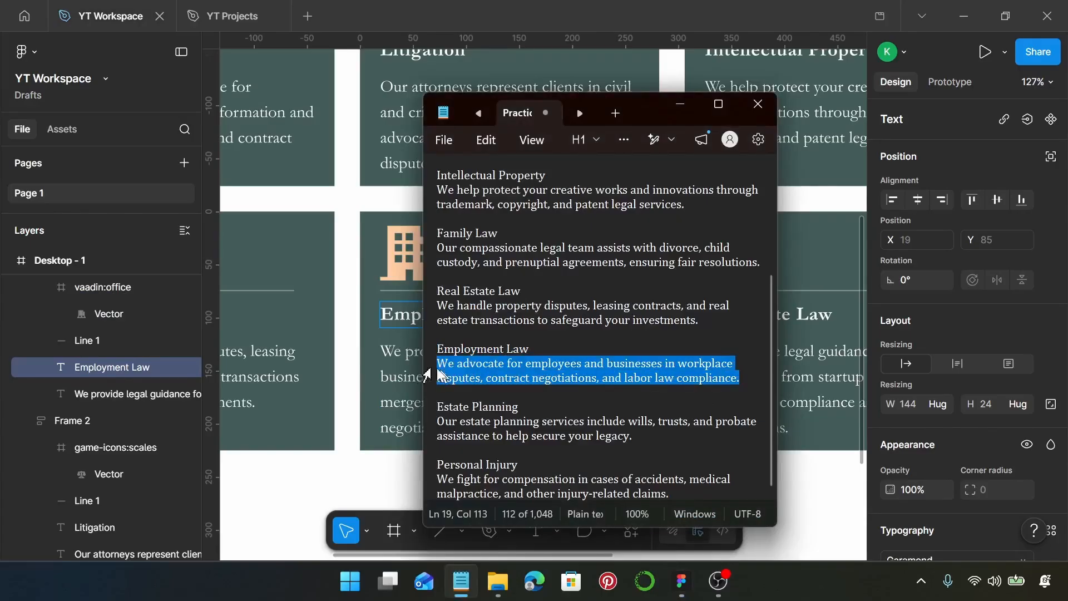
left_click(396, 355)
double_click(397, 355)
key("ctrl+a")
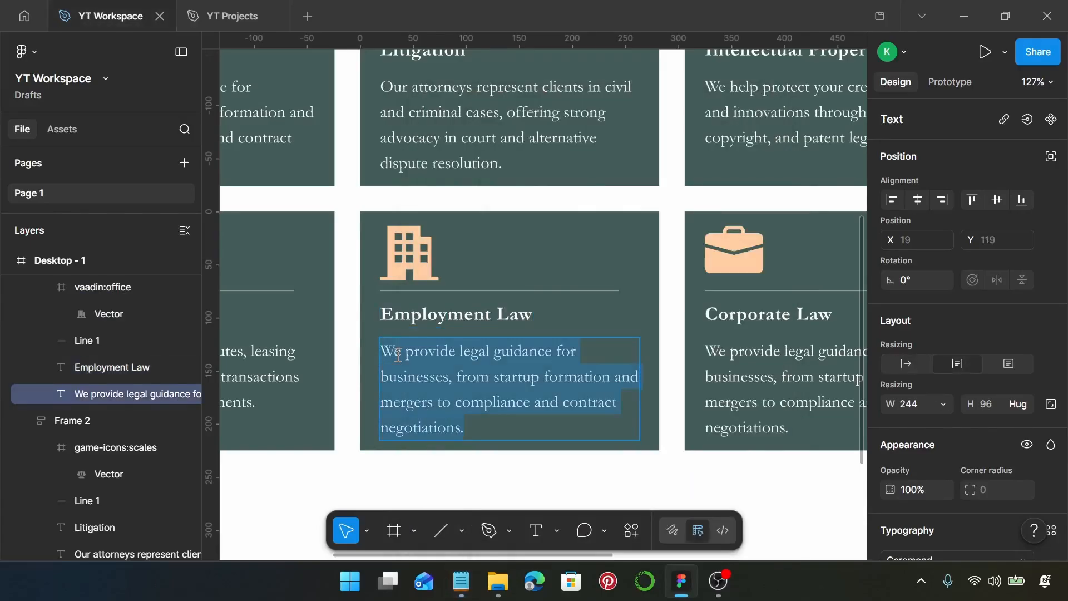
key("ctrl+v")
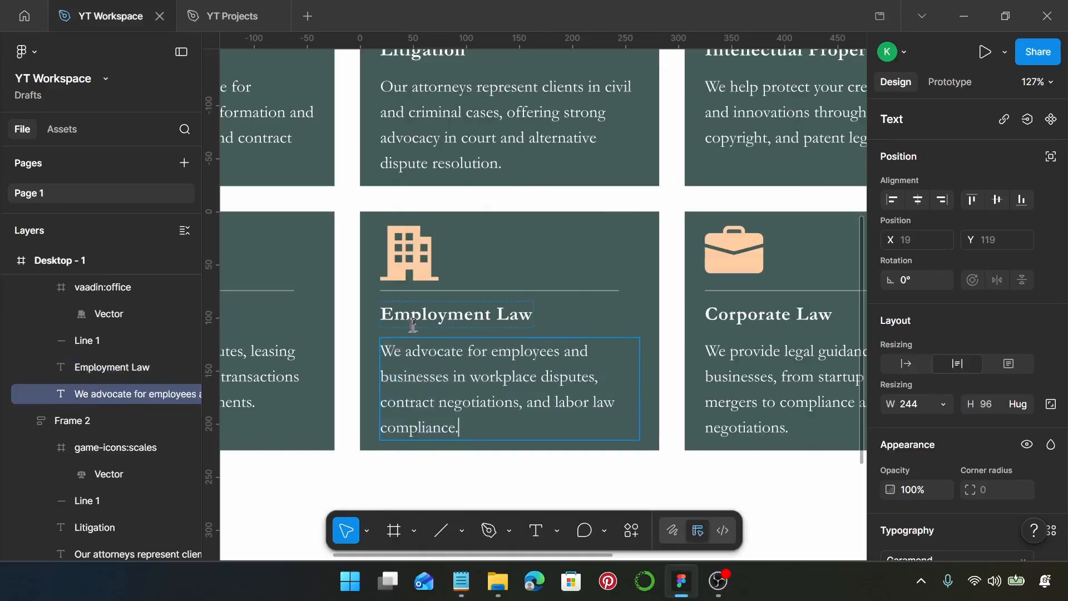
Step: Select the briefcase icon in the third card of the lower row and run the Iconify plugin on it
scroll(415, 325, "right", 3)
scroll(674, 272, "right", 5)
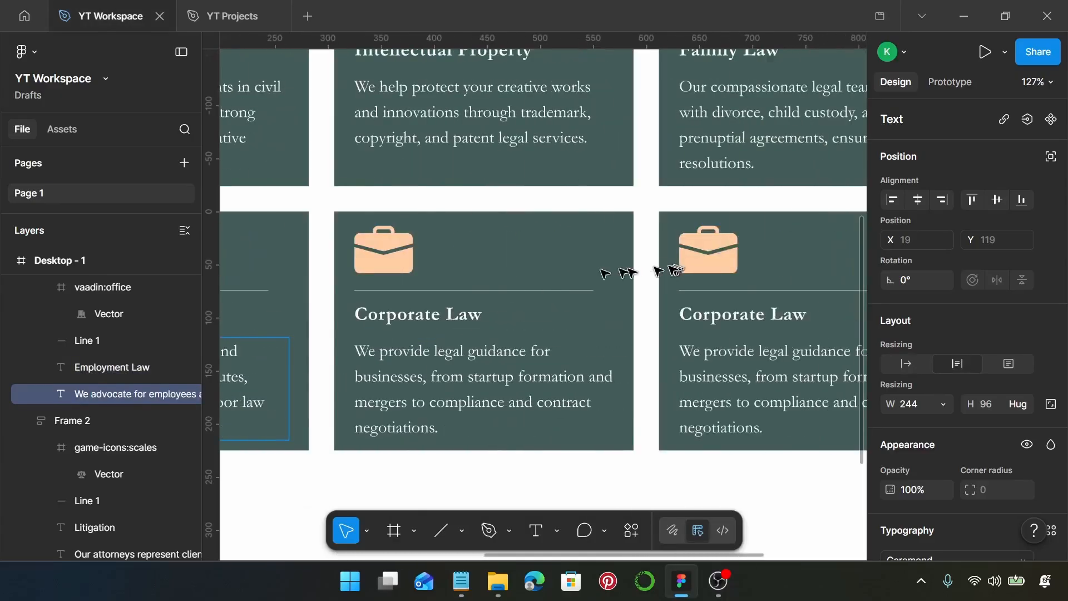
left_click(408, 252)
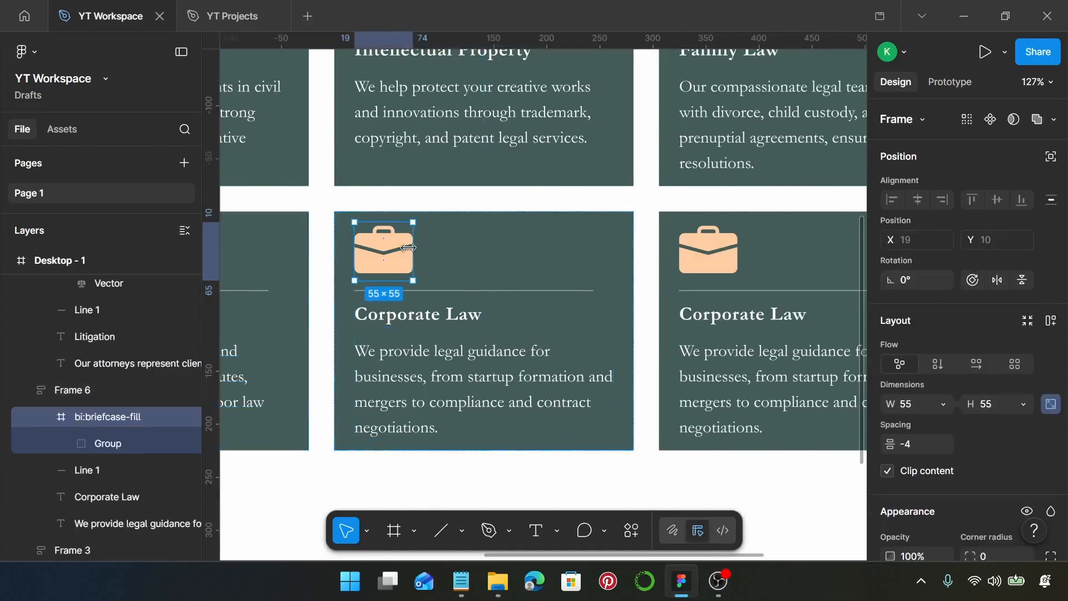
right_click(402, 266)
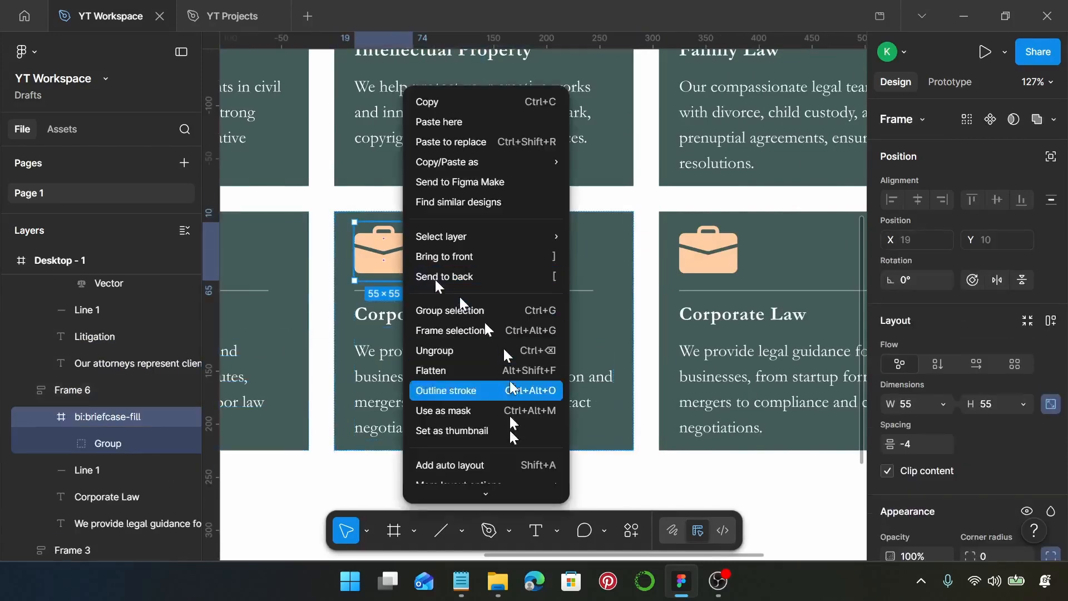
mouse_move(518, 421)
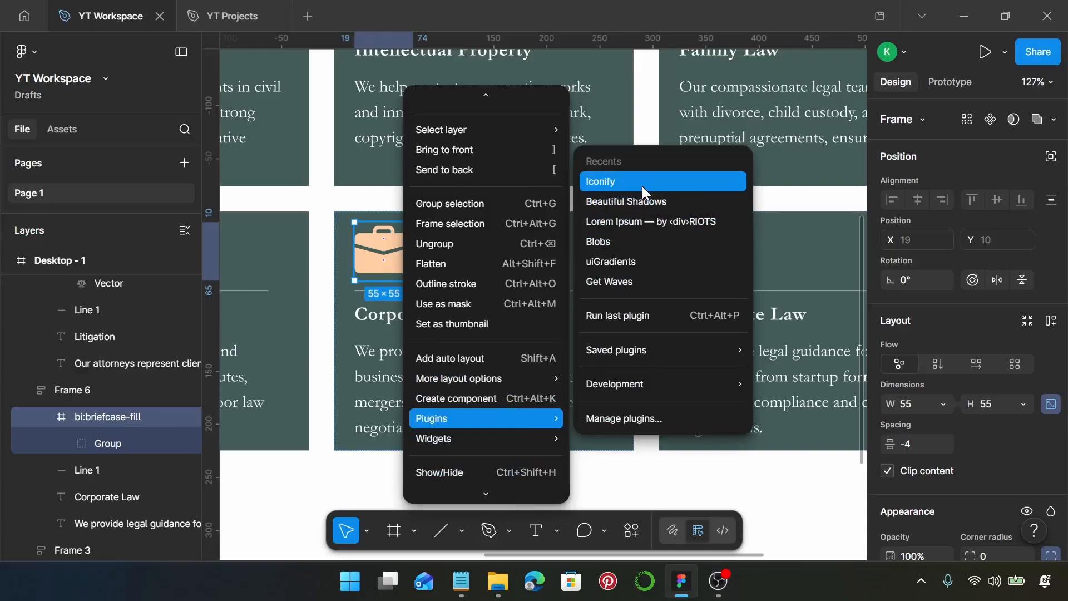
left_click(602, 184)
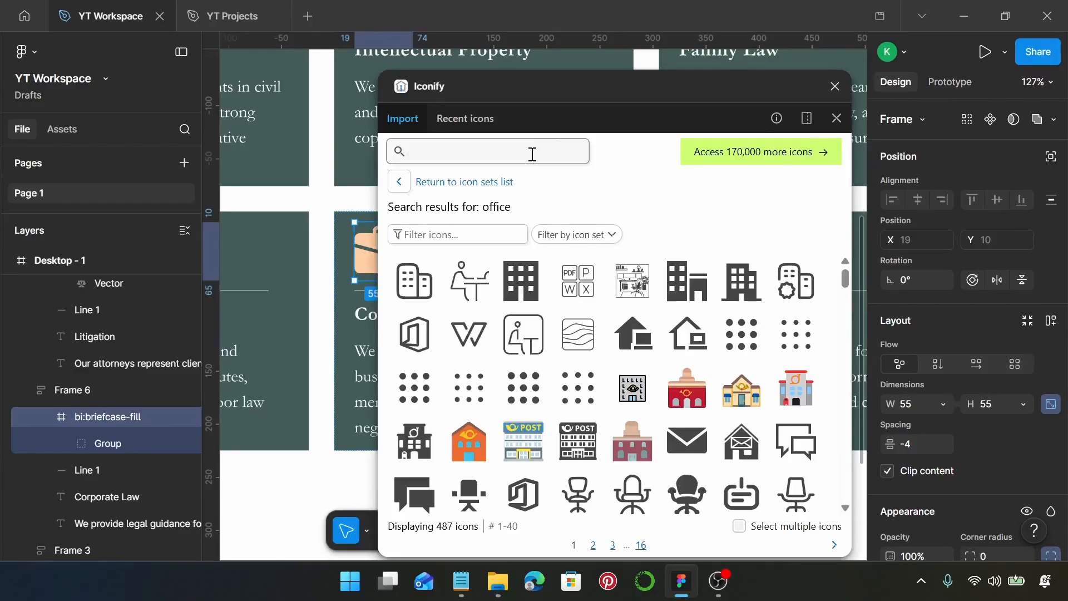
Step: Search the icons for "scroll" and replace the selected briefcase with fa-solid:scroll
type("sc")
key("Return")
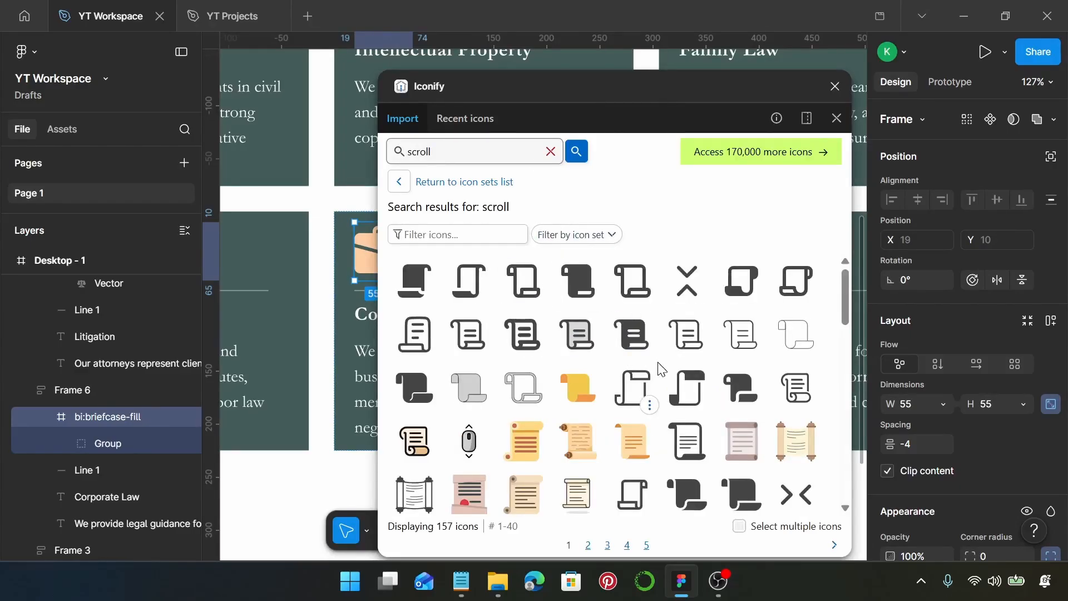
scroll(661, 368, "down", 3)
scroll(715, 357, "up", 1)
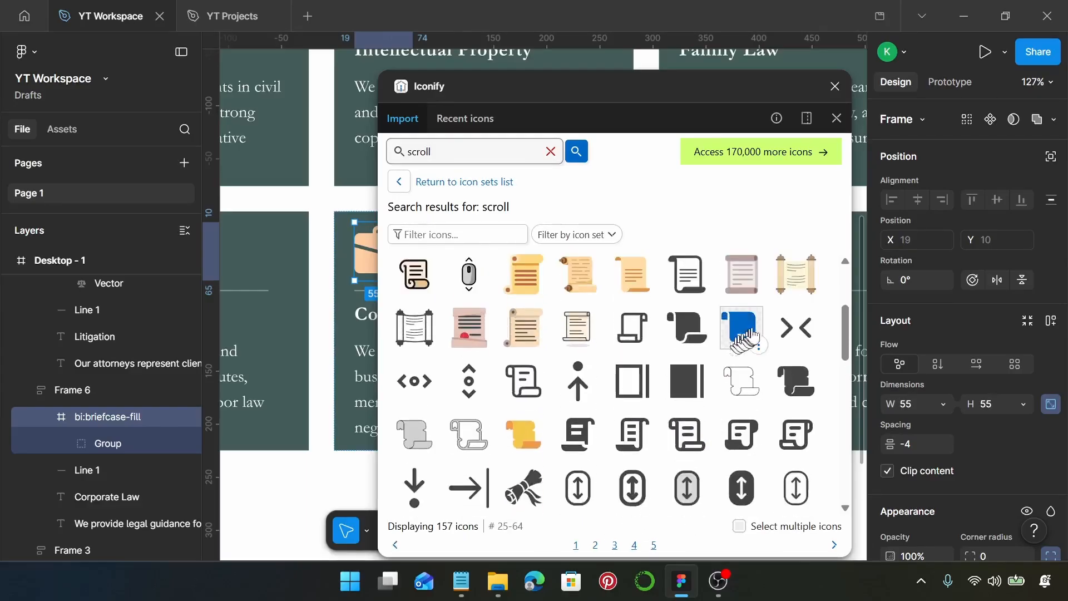
left_click(751, 339)
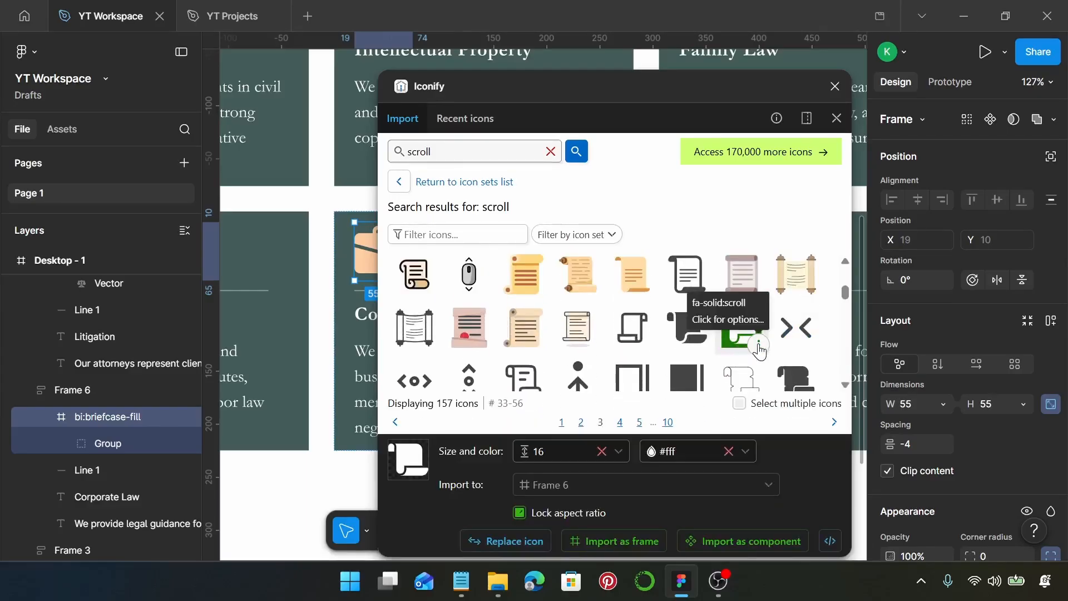
left_click(534, 540)
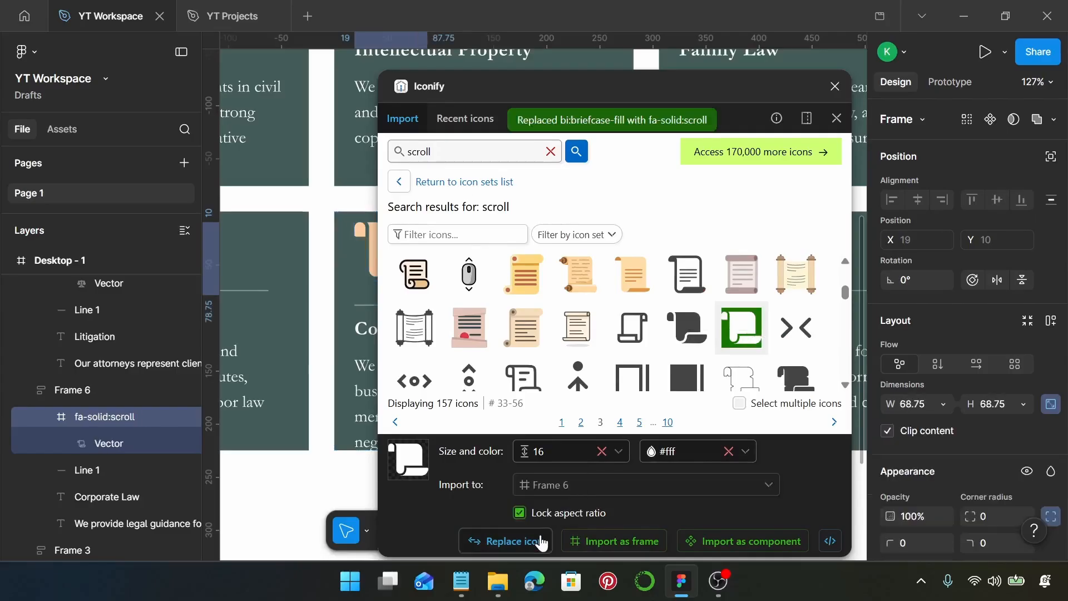
Step: Close the Iconify plugin and resize the scroll icon in the lower row's third card to 55 × 55
scroll(352, 353, "down", 1)
scroll(321, 324, "right", 2)
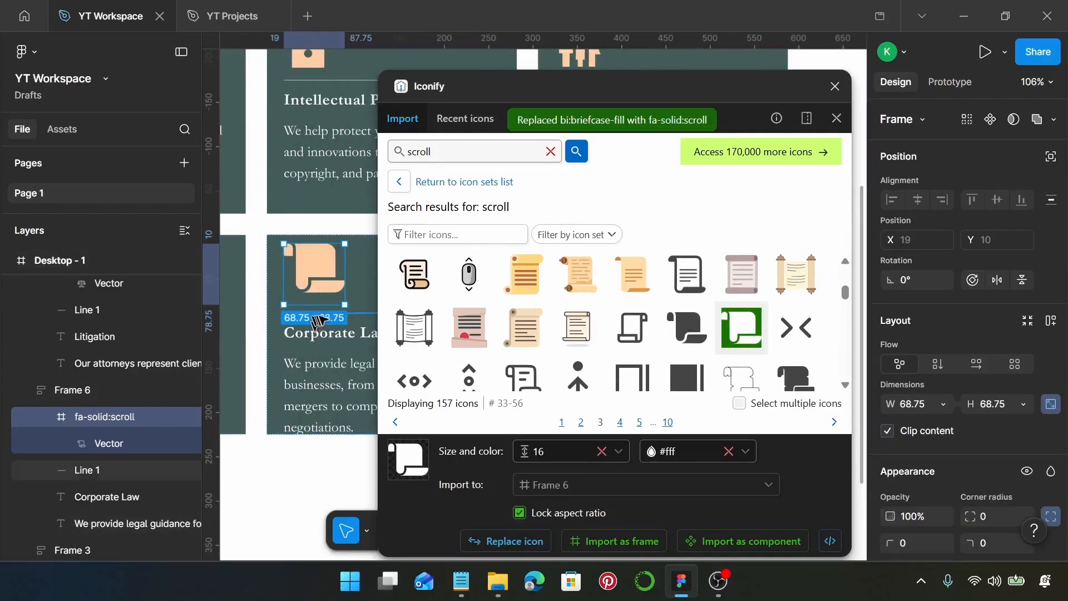
left_click(837, 86)
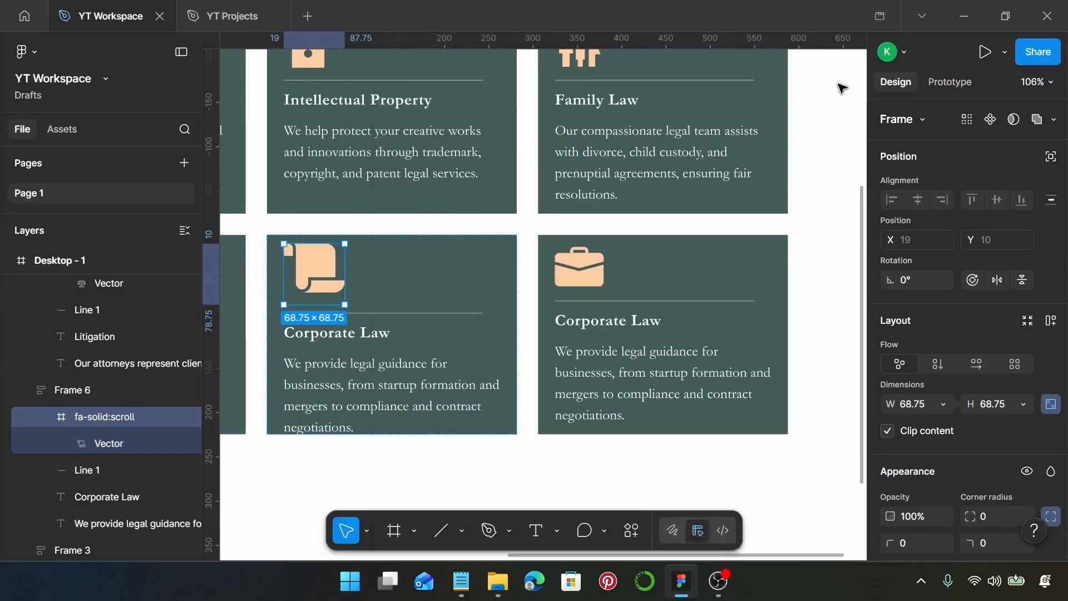
scroll(365, 319, "up", 3)
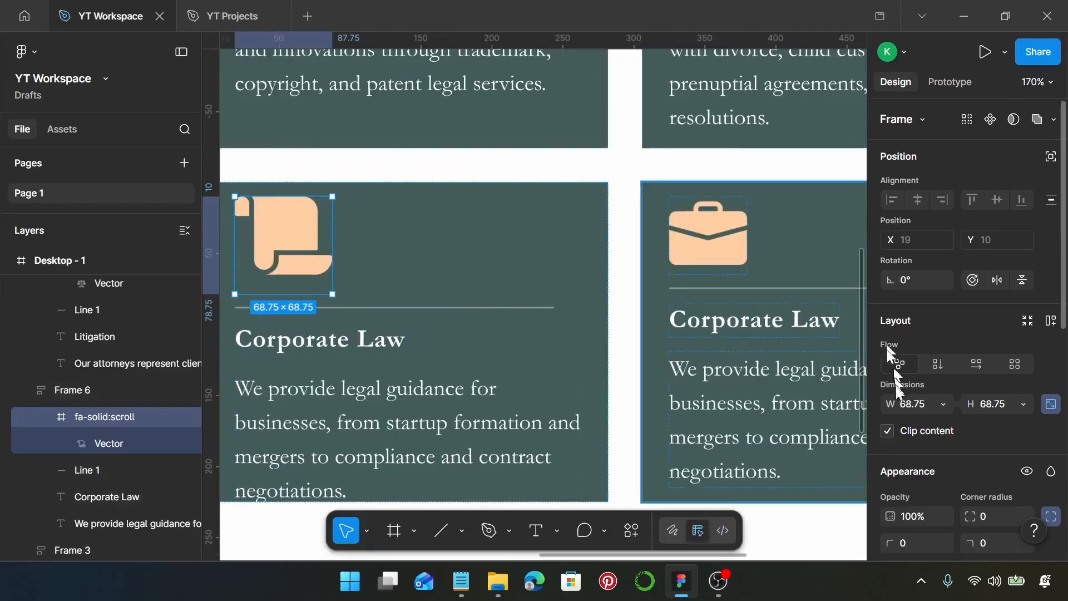
left_click(910, 405)
type("55")
key("Return")
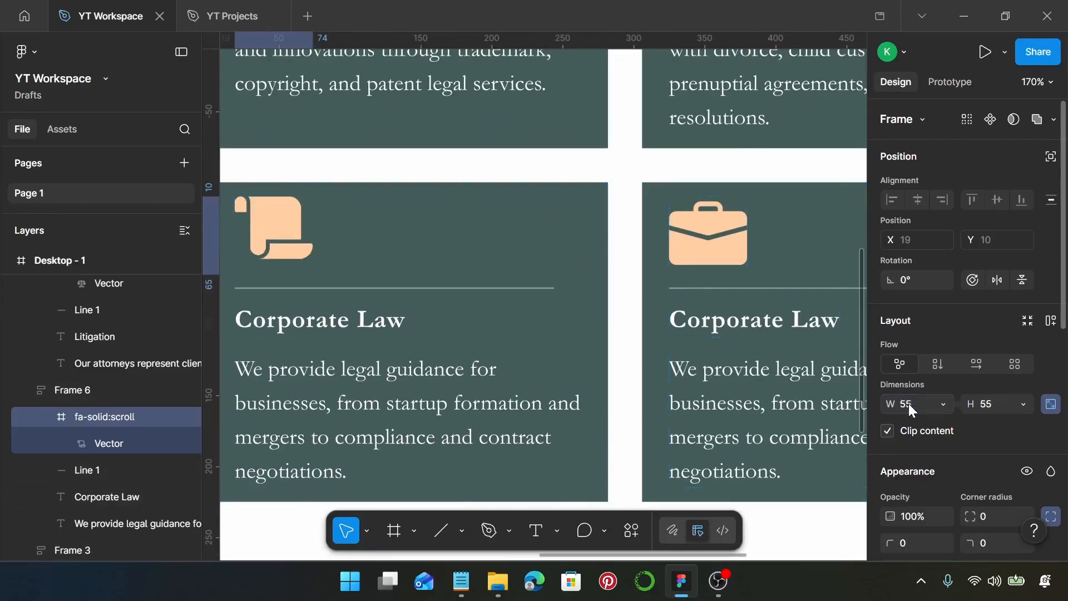
Step: Replace the heading of the lower row's third card with "Estate Planning", copied from the Notepad notes
scroll(357, 306, "left", 3)
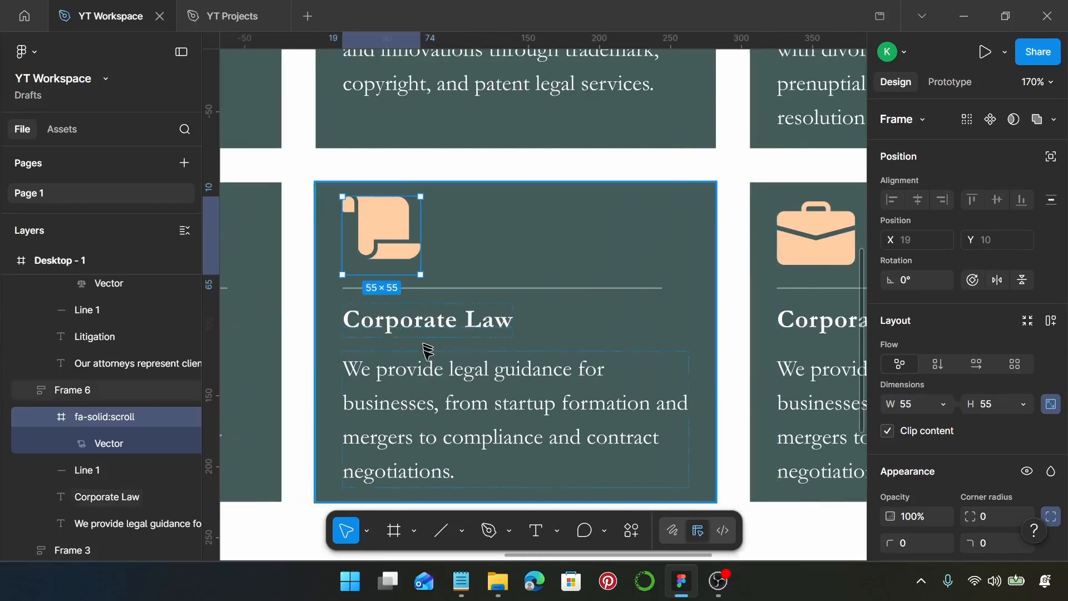
left_click(461, 581)
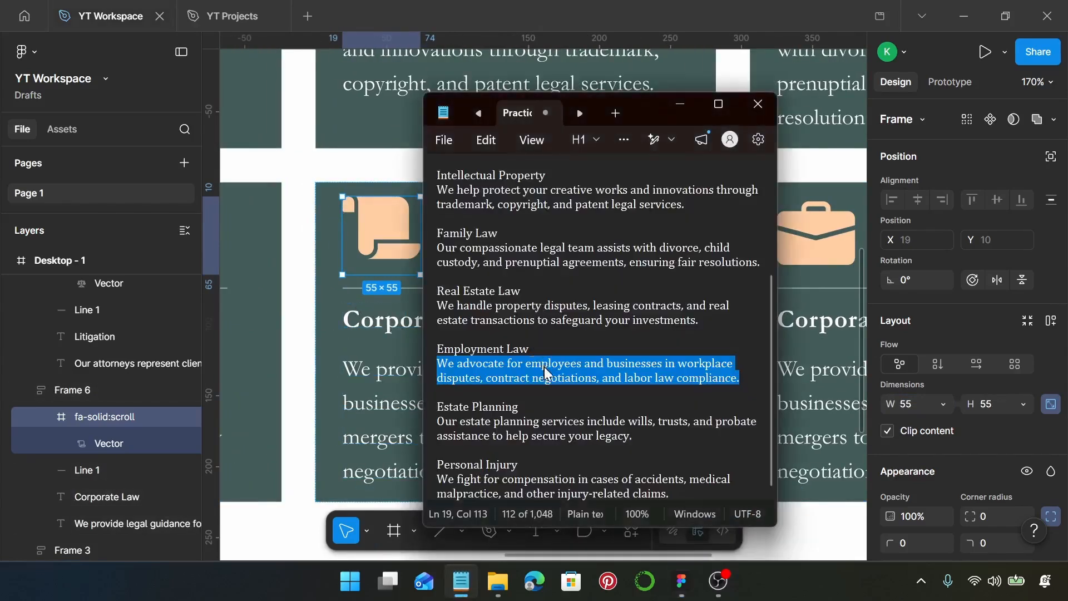
left_click_drag(444, 408, 525, 409)
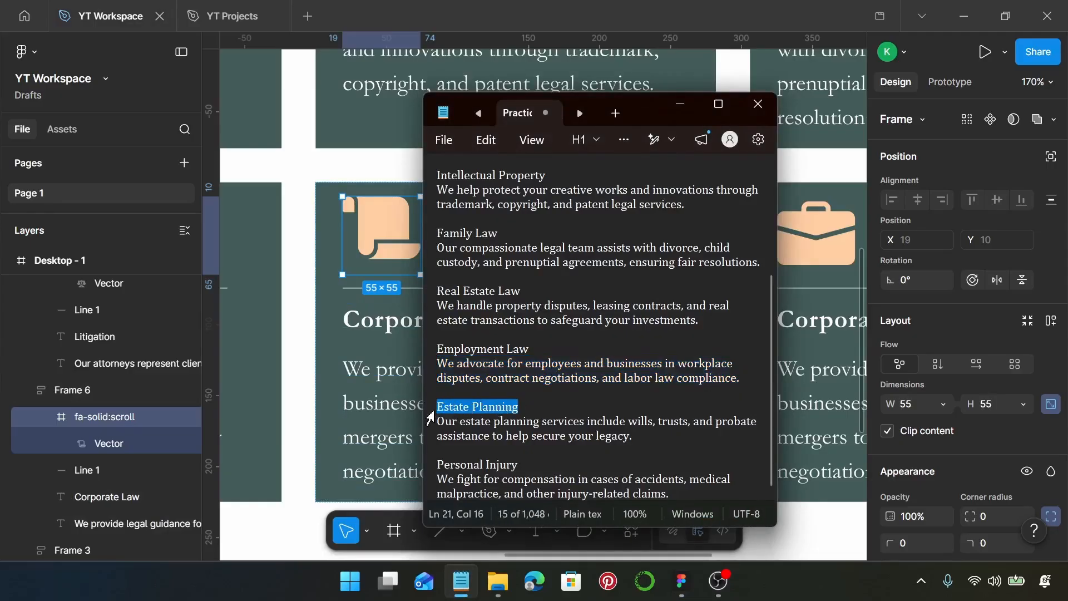
left_click(415, 416)
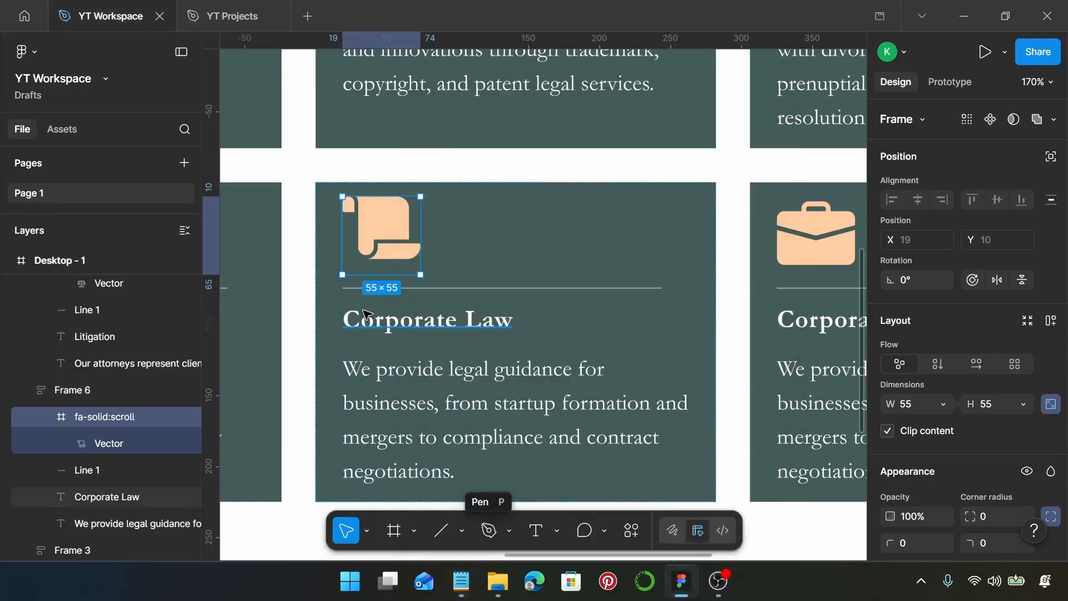
left_click(365, 314)
double_click(364, 312)
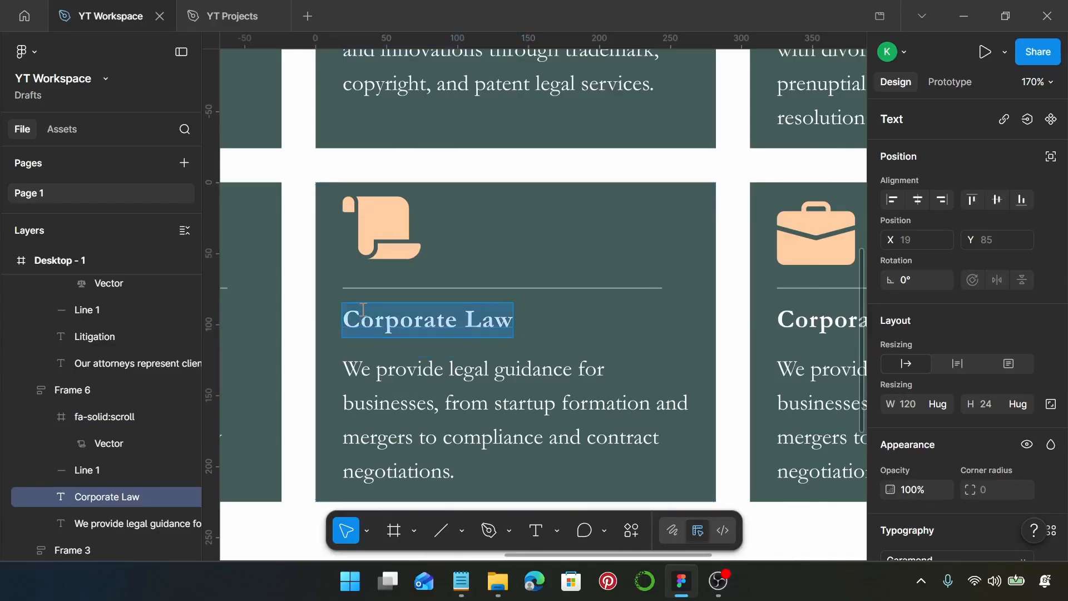
type("Estate Planning")
Step: Replace the description of the lower row's third card with the Estate Planning text copied from the Notepad notes
left_click(462, 580)
left_click_drag(650, 436, 397, 424)
key("ctrl+c")
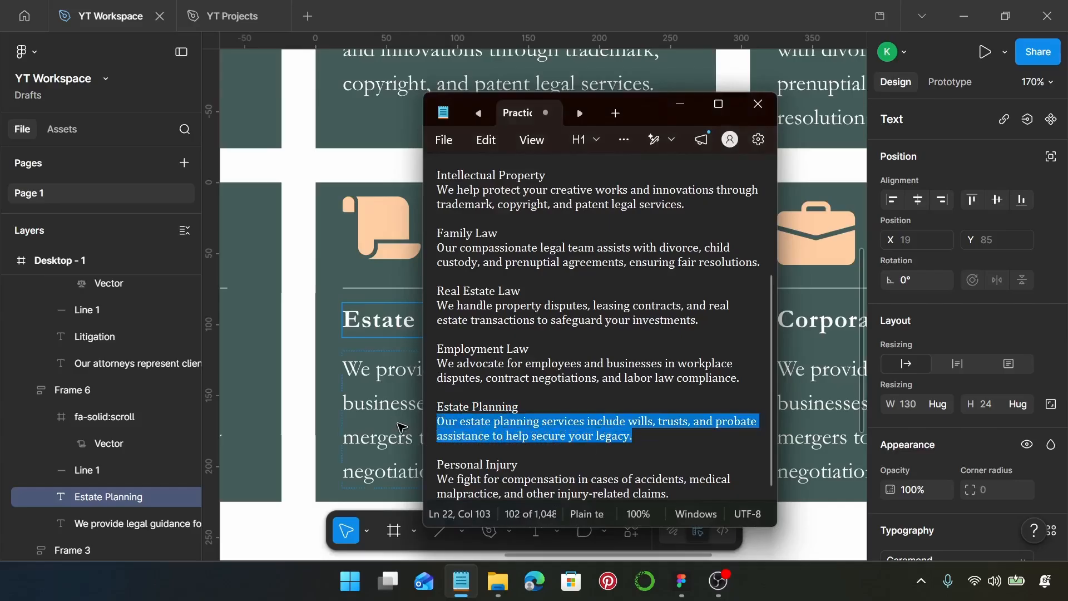
left_click(401, 426)
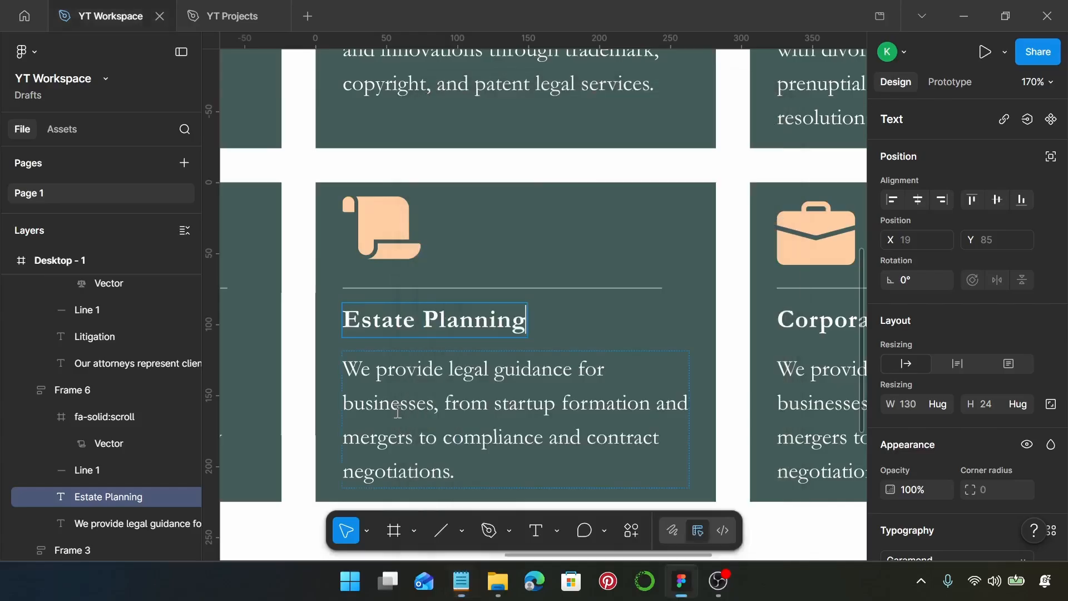
double_click(397, 412)
key("ctrl+v")
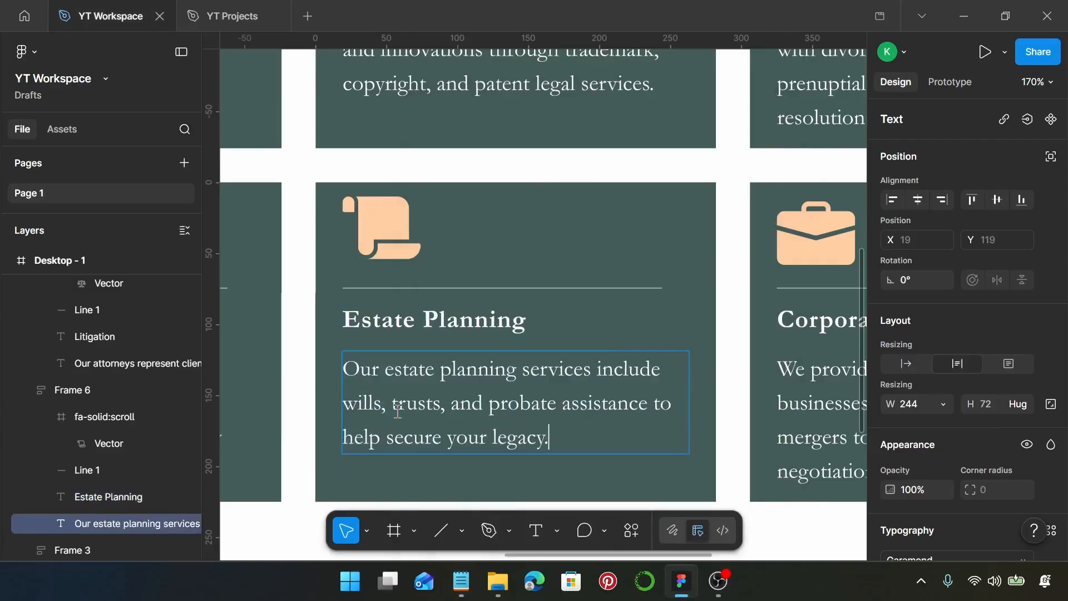
key("Escape")
Step: Select the briefcase icon in the fourth card of the lower row and run the Iconify plugin on it
scroll(416, 412, "right", 8)
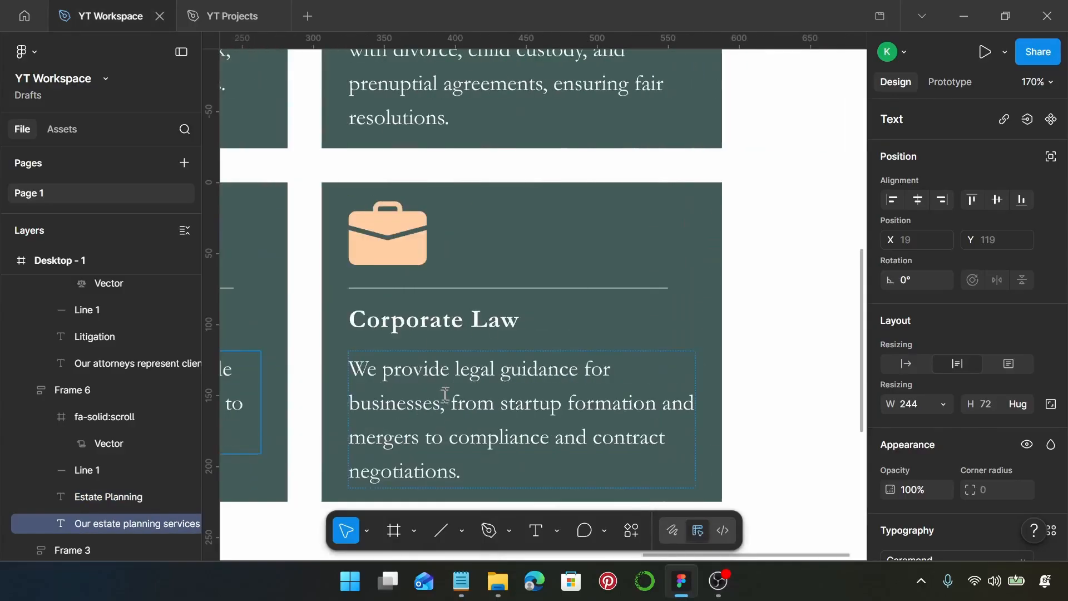
left_click(401, 257)
left_click(401, 257)
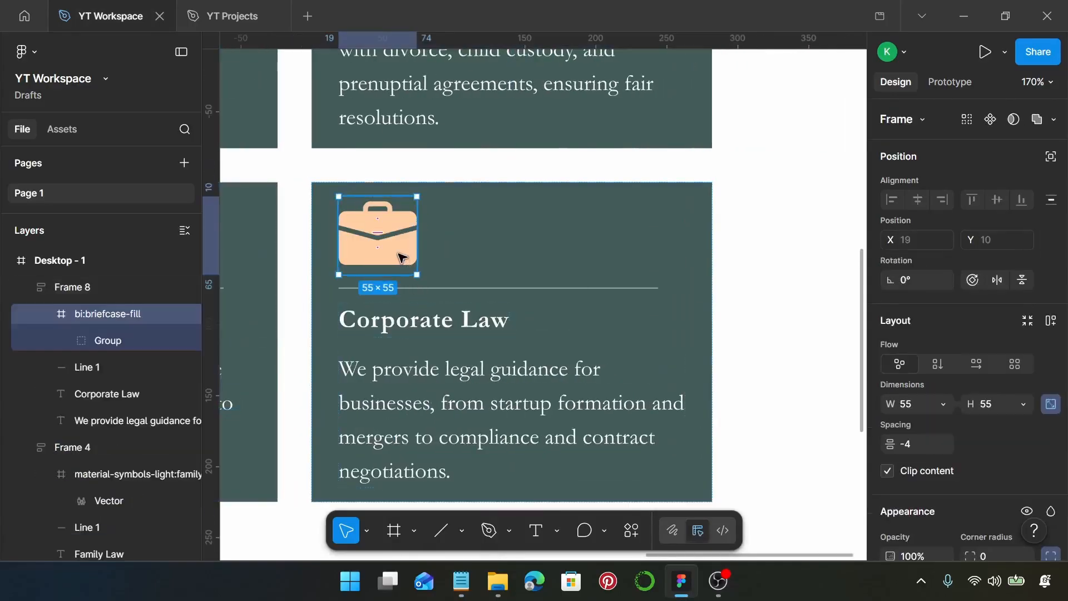
right_click(398, 253)
mouse_move(493, 418)
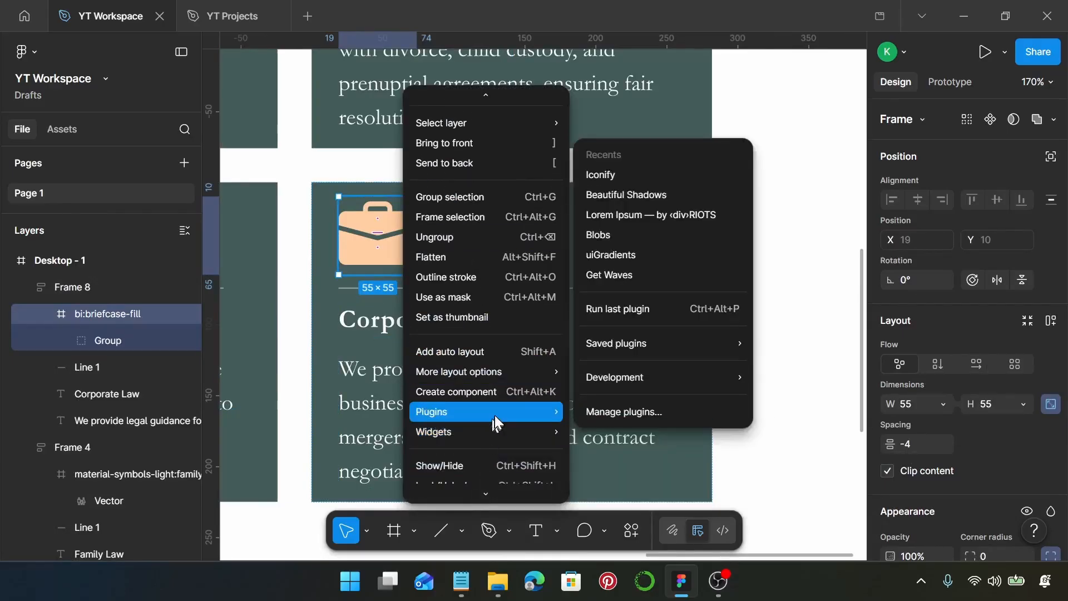
left_click(636, 175)
Step: Search the icons for "ambulance" and replace the selected briefcase with fontisto:ambulance
left_click(525, 146)
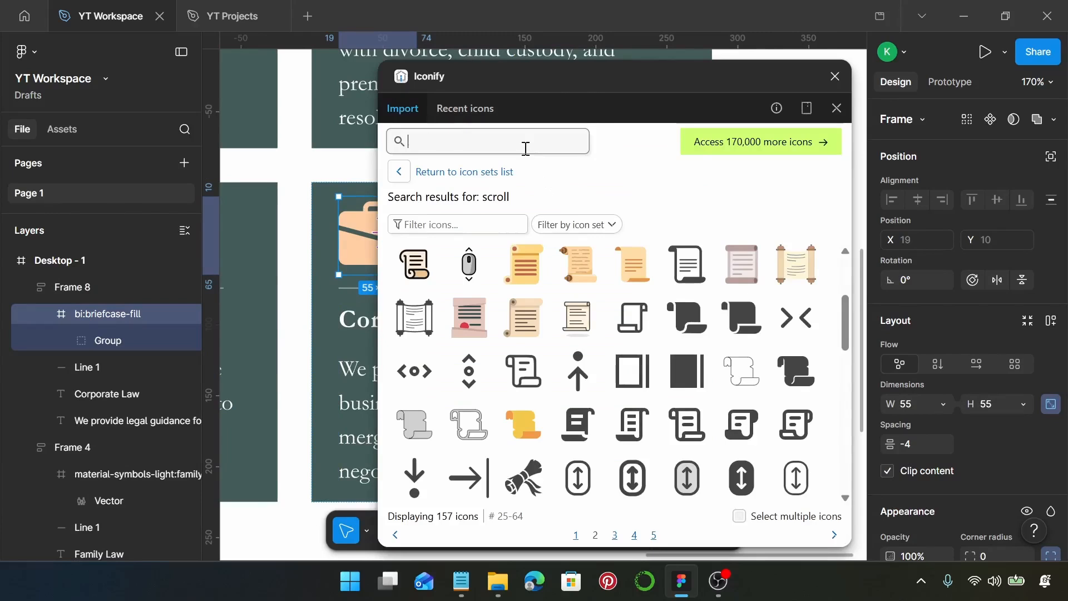
type("amb")
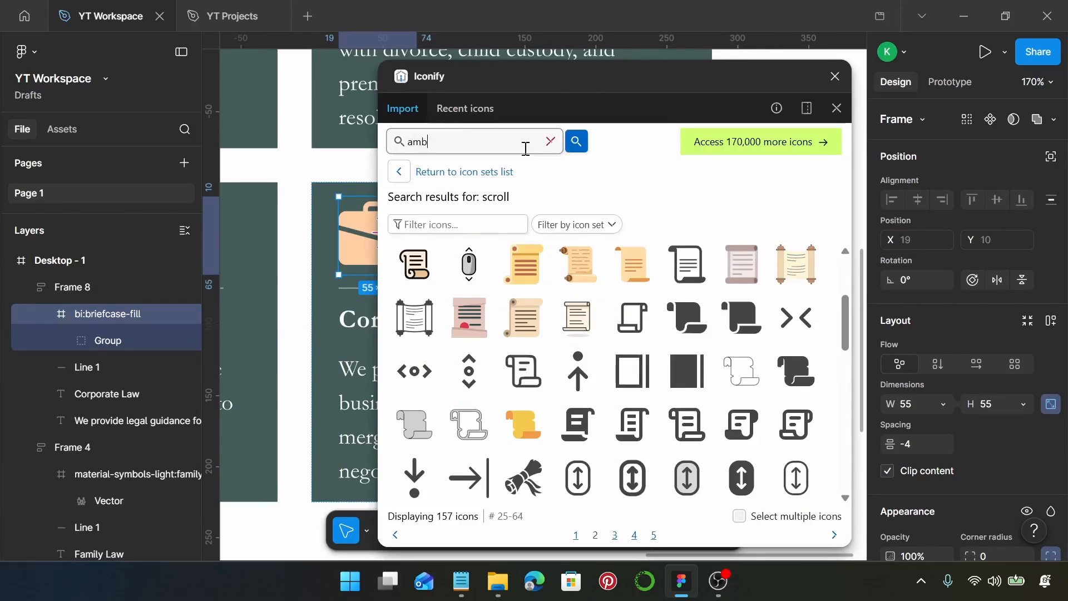
type("ulance")
key("Return")
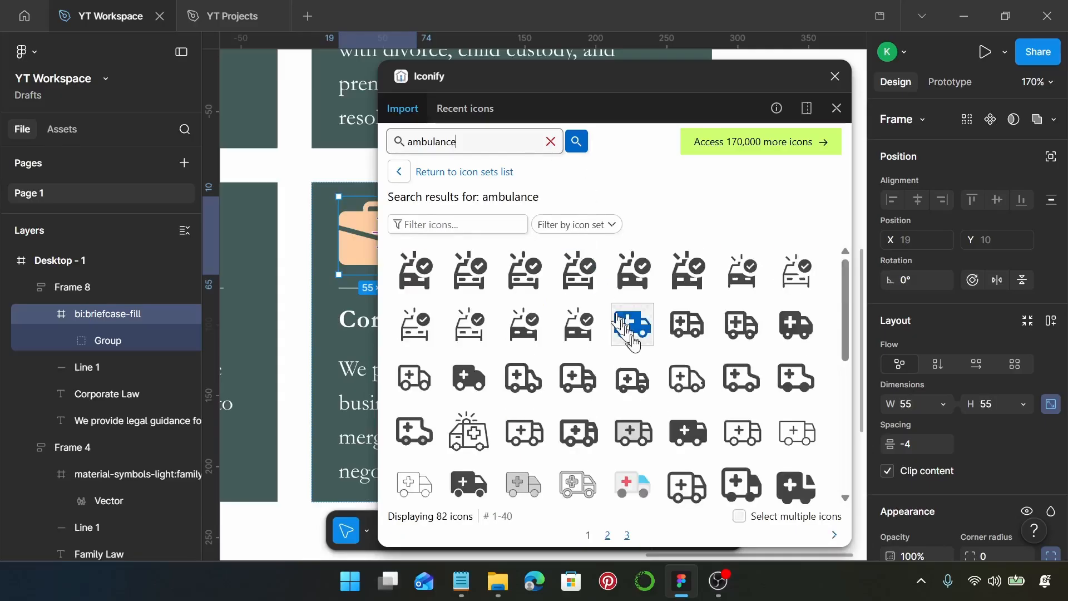
scroll(634, 345, "down", 3)
scroll(635, 343, "down", 5)
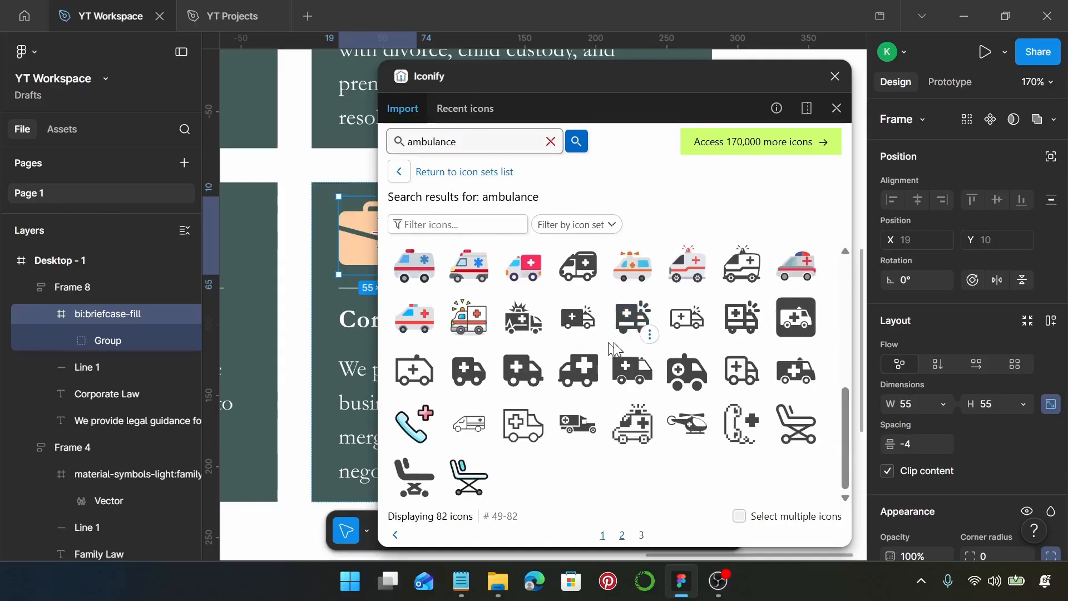
scroll(604, 342, "up", 3)
scroll(604, 343, "up", 4)
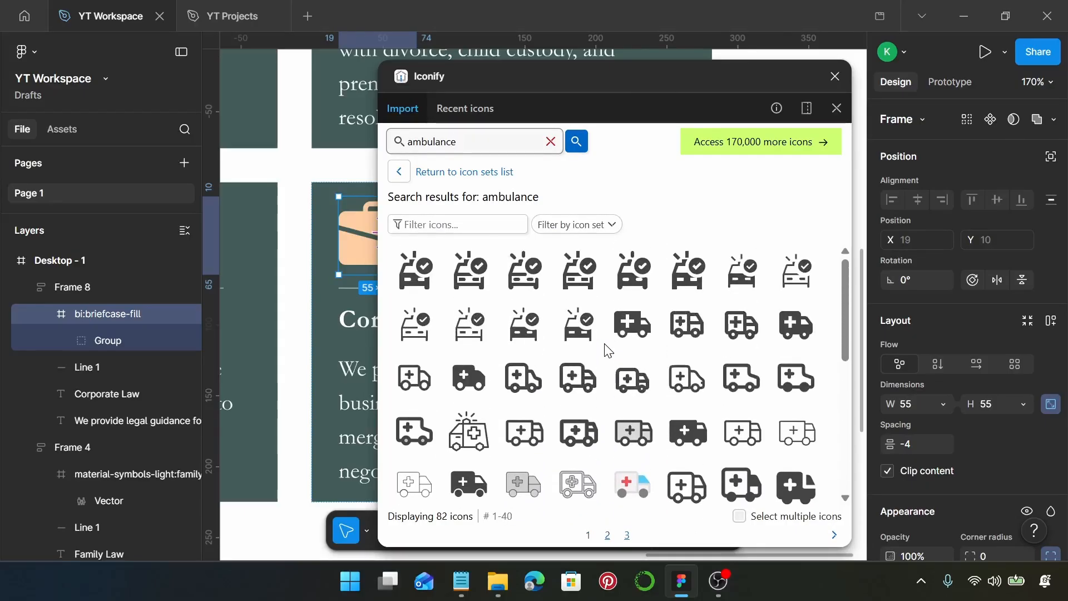
scroll(608, 350, "down", 2)
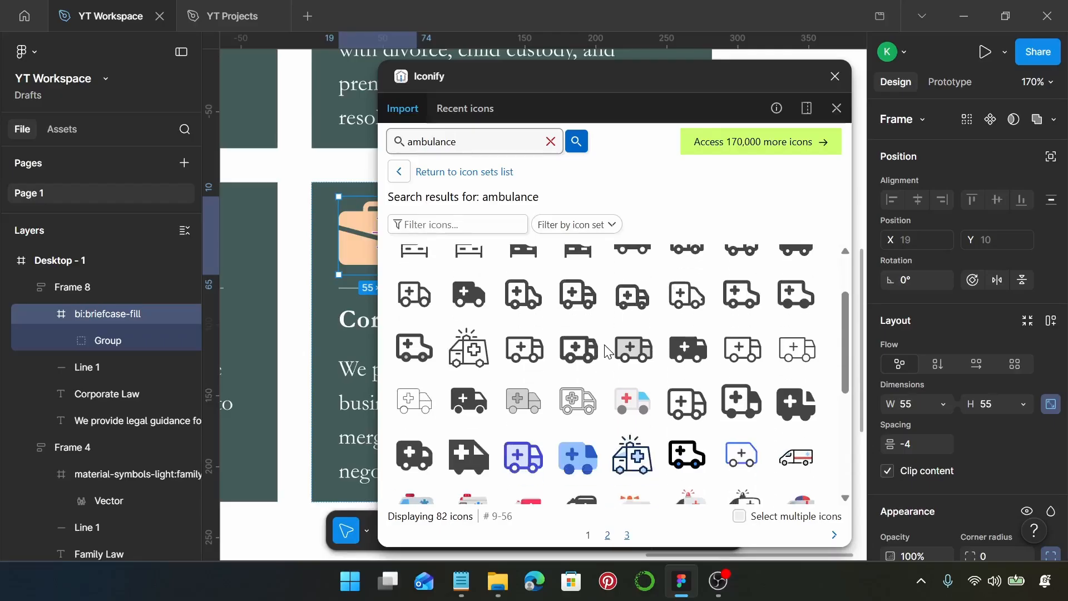
scroll(598, 359, "down", 3)
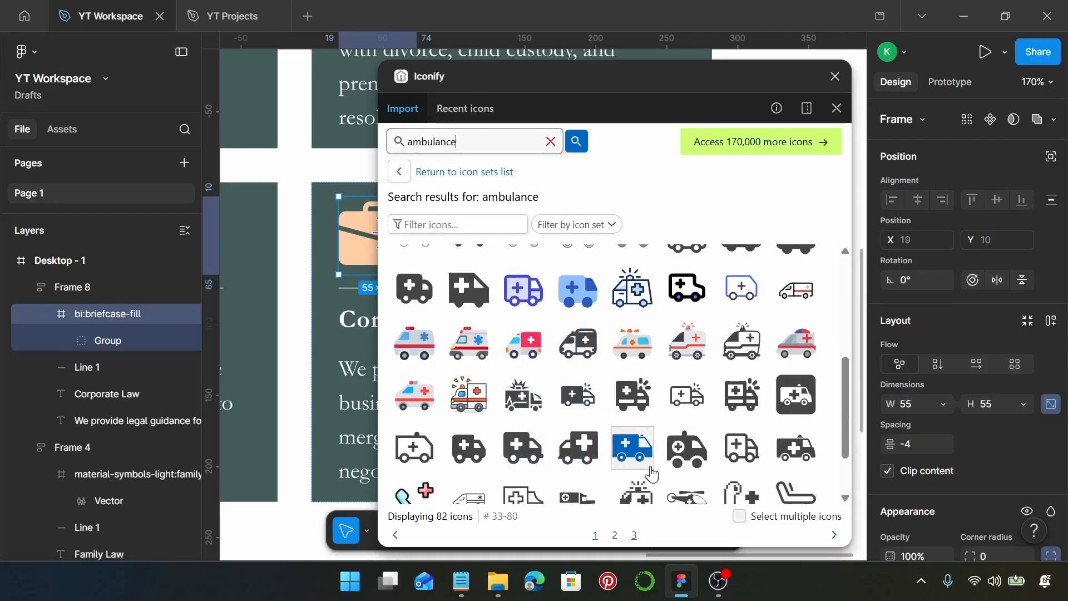
left_click(637, 453)
scroll(684, 378, "down", 2)
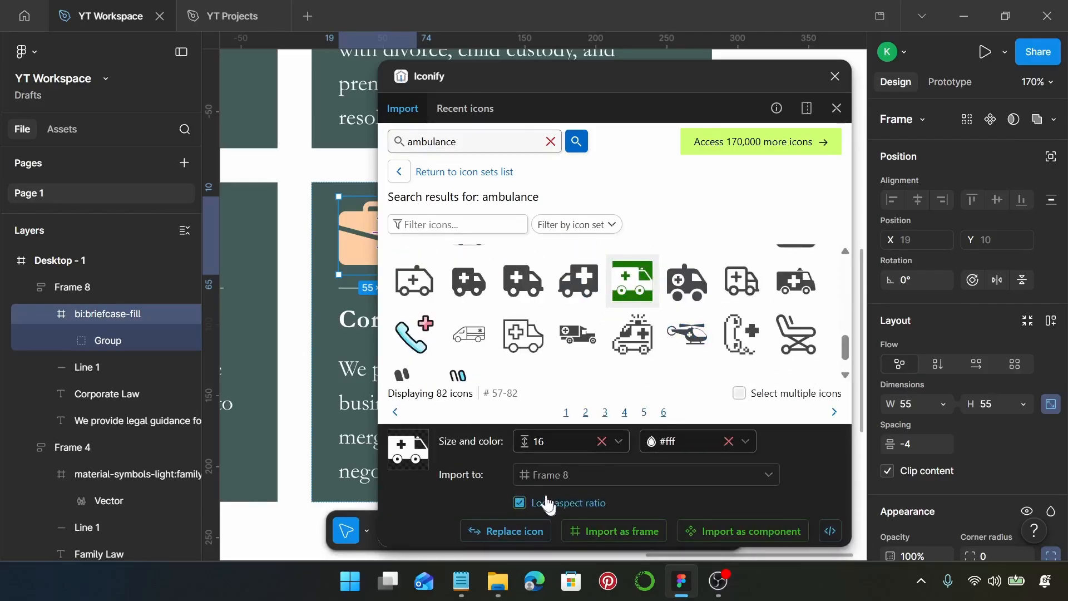
left_click(489, 531)
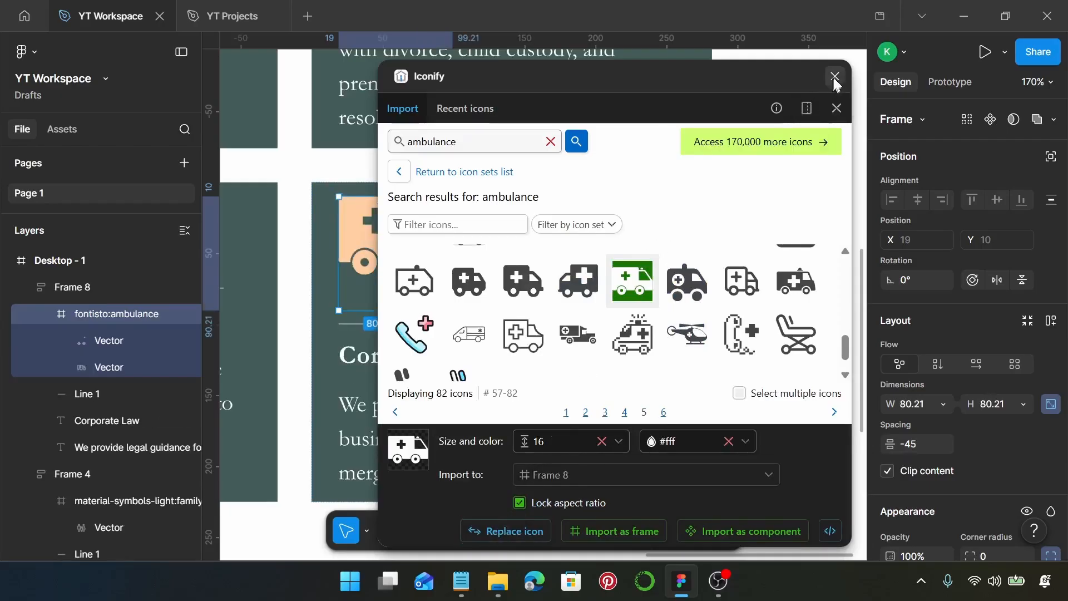
Step: Close the Iconify plugin and resize the ambulance icon in the lower row's fourth card to 55 × 55
left_click(834, 76)
left_click(927, 404)
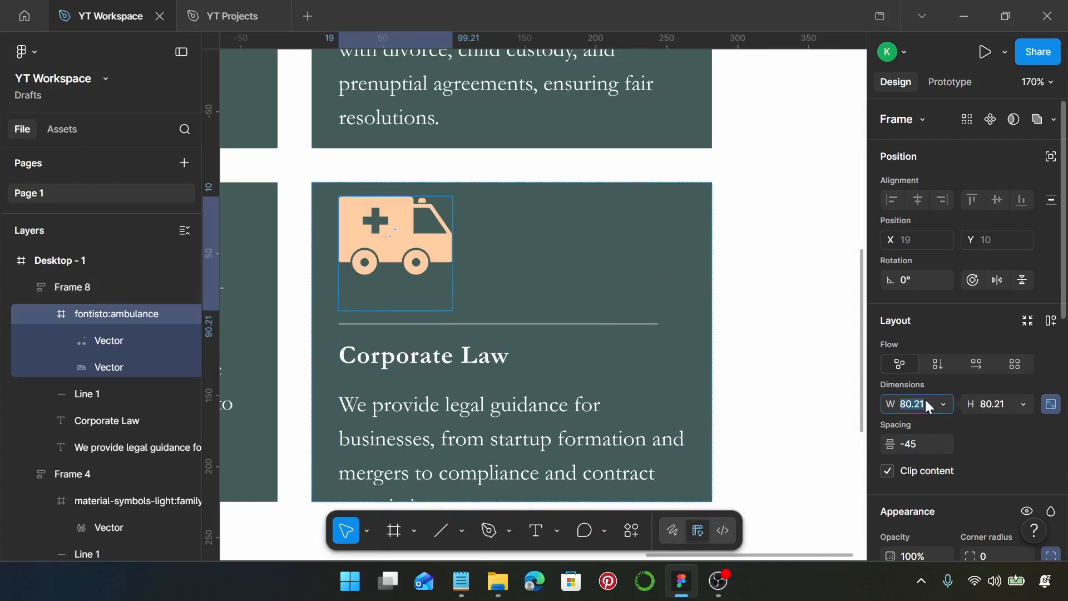
type("55")
key("Return")
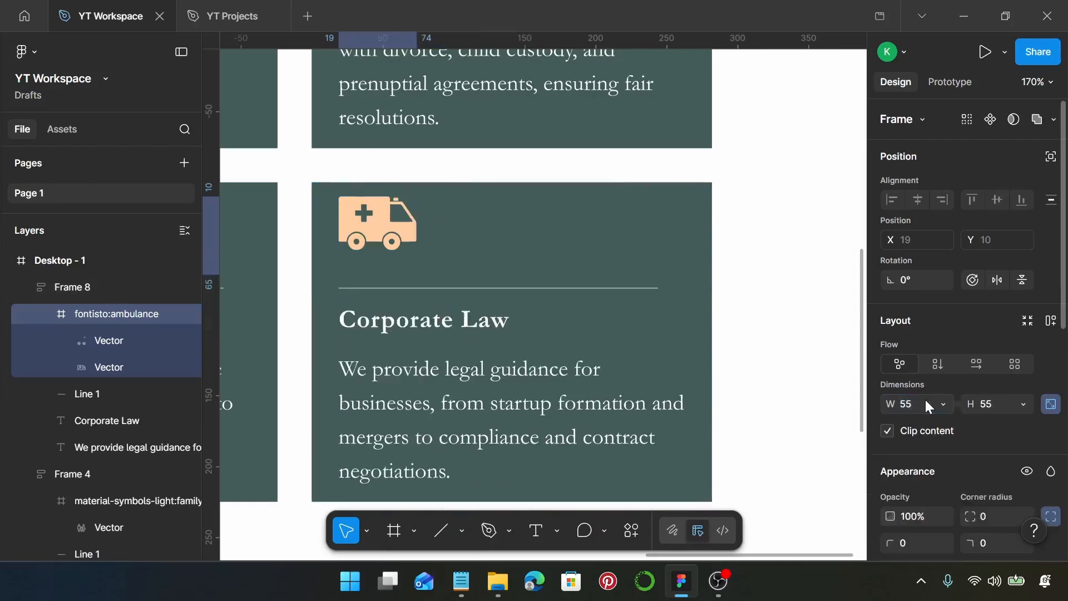
Step: Replace the heading of the lower row's fourth card with "Personal Injury", copied from the Notepad notes
double_click(448, 329)
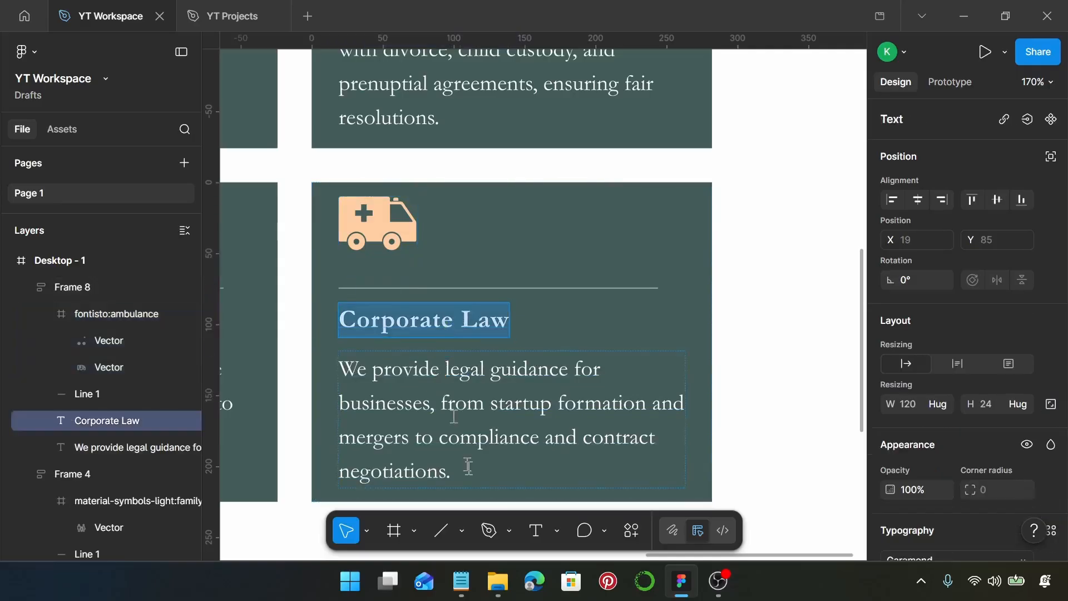
left_click(461, 581)
left_click_drag(534, 465, 401, 467)
key("ctrl+c")
key("ctrl+v")
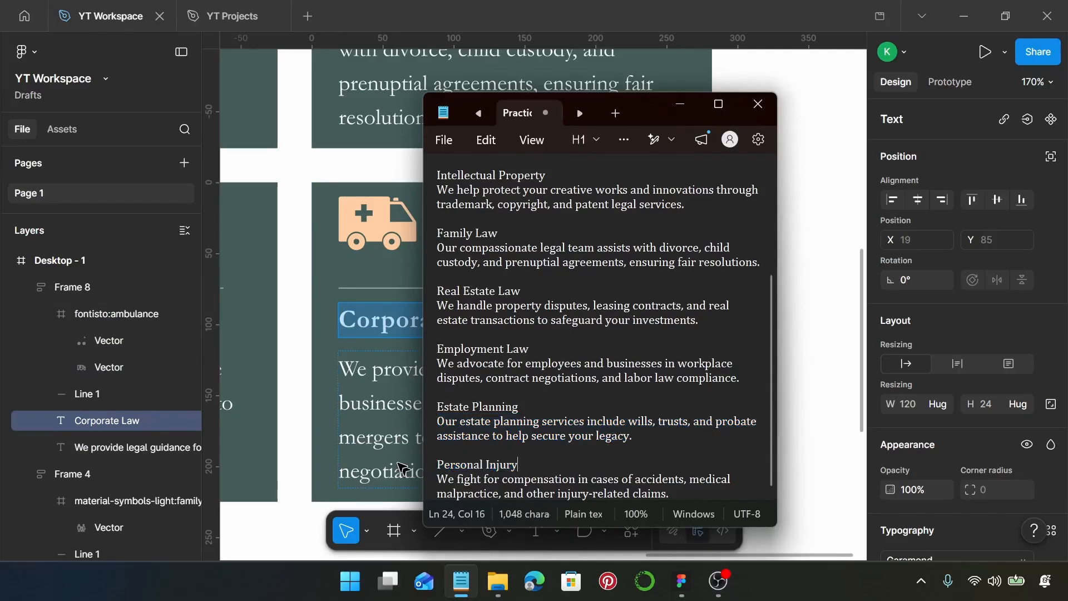
key("ctrl+z")
left_click(372, 334)
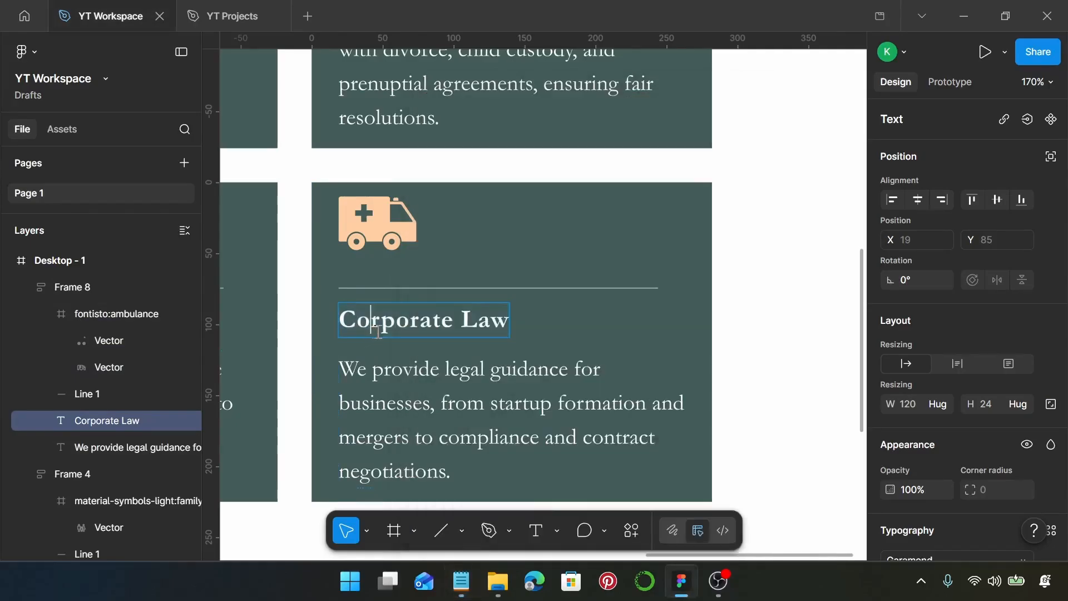
key("ctrl+a")
key("ctrl+v")
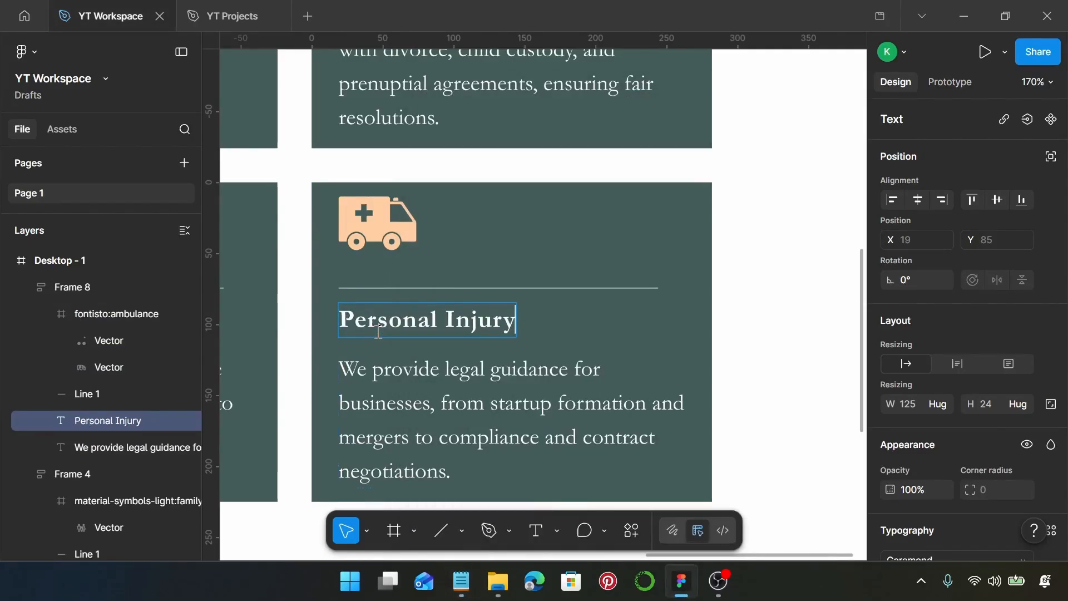
Step: Replace the description of the lower row's fourth card with the Personal Injury text copied from the Notepad notes
left_click(466, 591)
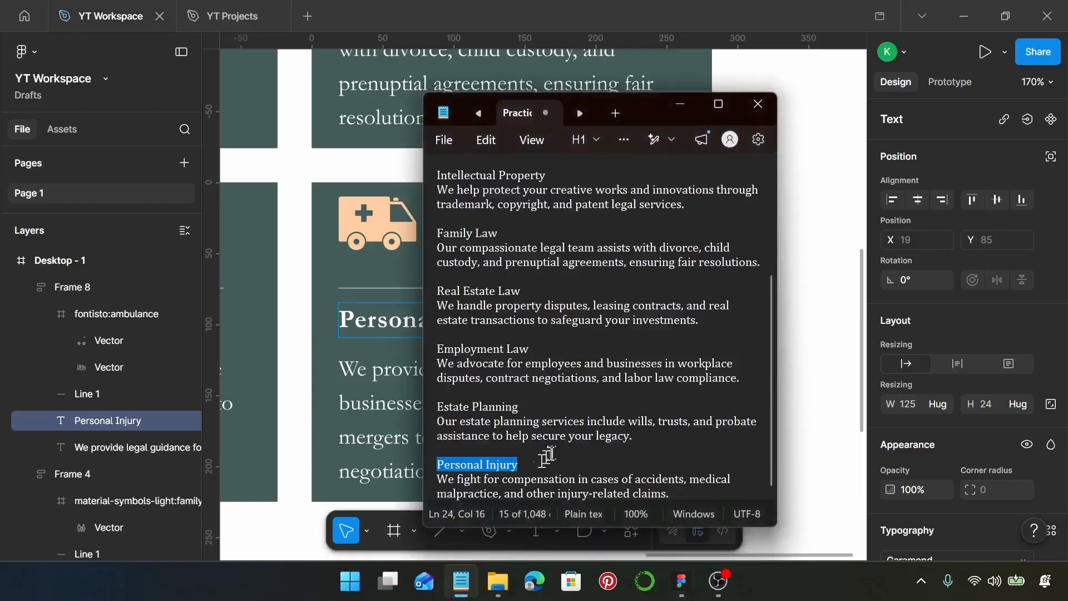
left_click(677, 493)
left_click_drag(677, 493, 437, 480)
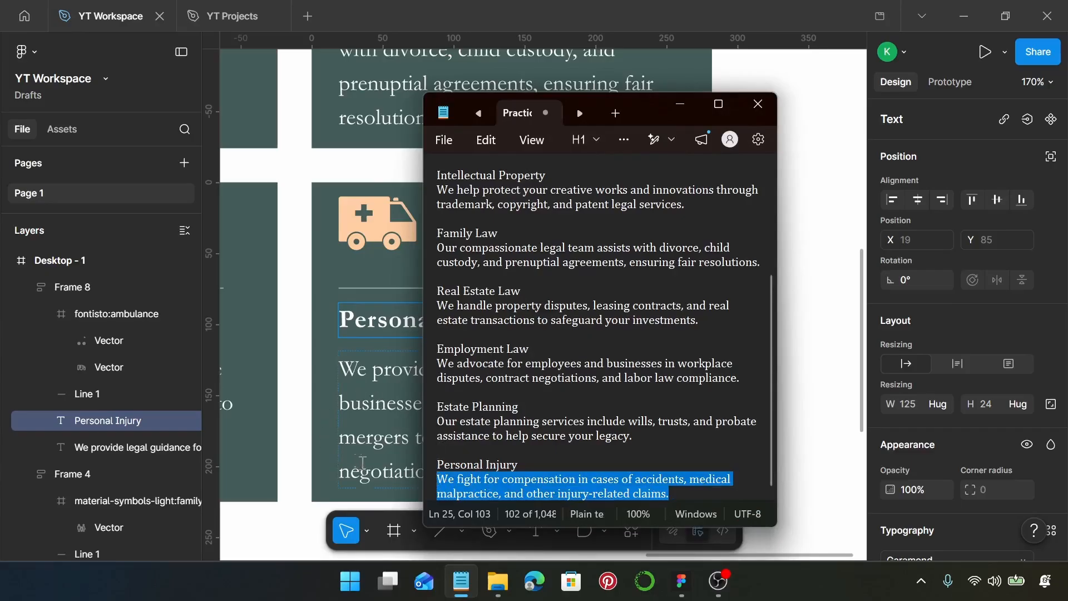
left_click(360, 462)
double_click(362, 463)
key("ctrl+v")
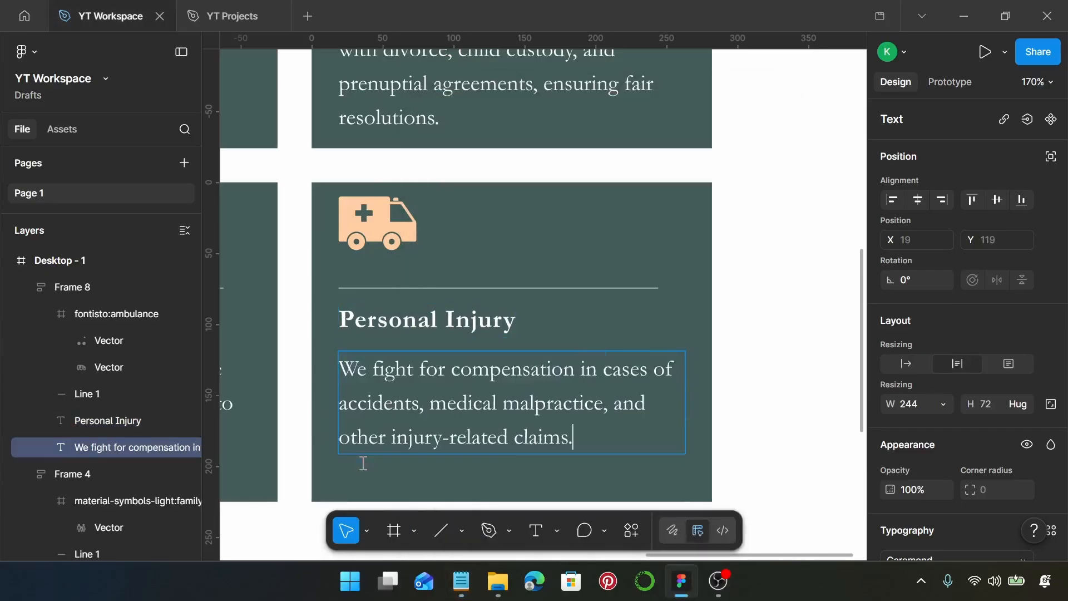
Step: Leave text editing, clear the selection and examine the layout of all eight cards within the Desktop - 1 frame
scroll(364, 466, "down", 5)
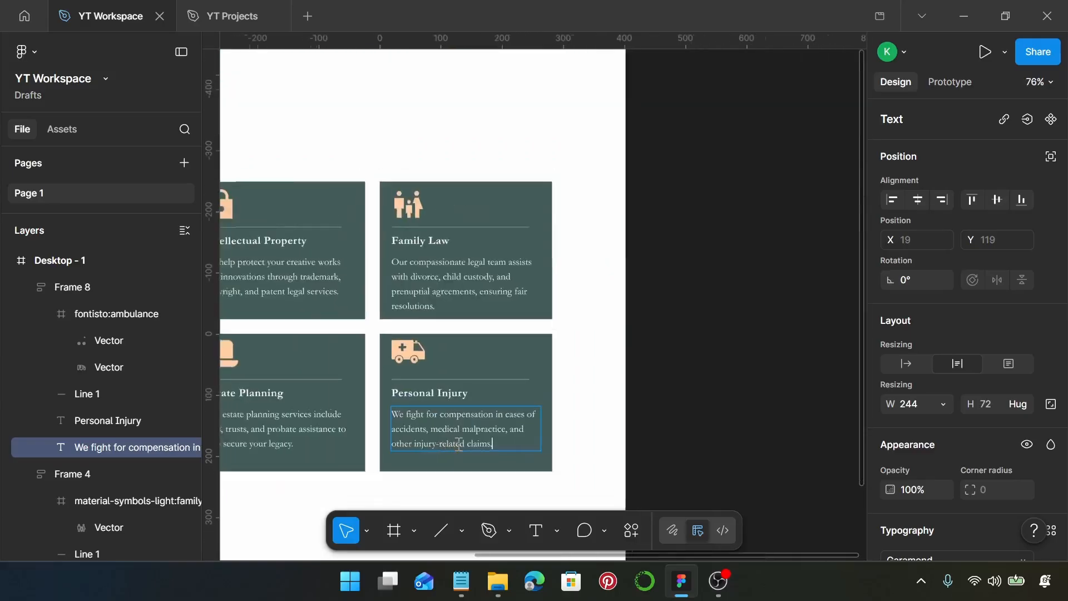
scroll(474, 448, "left", 3)
key("Escape")
scroll(507, 477, "left", 2)
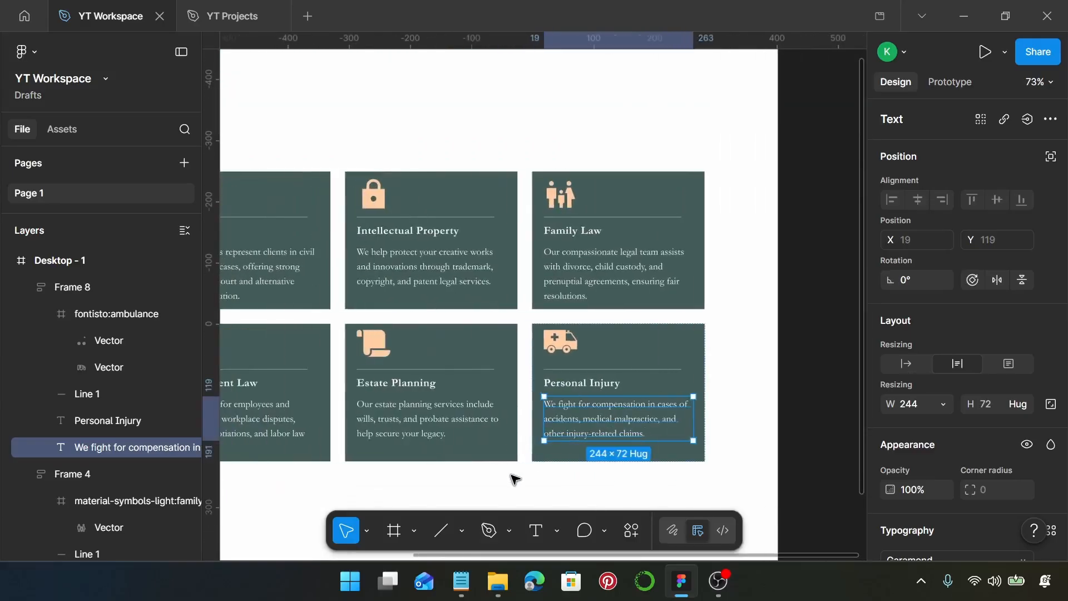
key("Escape")
scroll(517, 481, "down", 3)
scroll(521, 486, "left", 5)
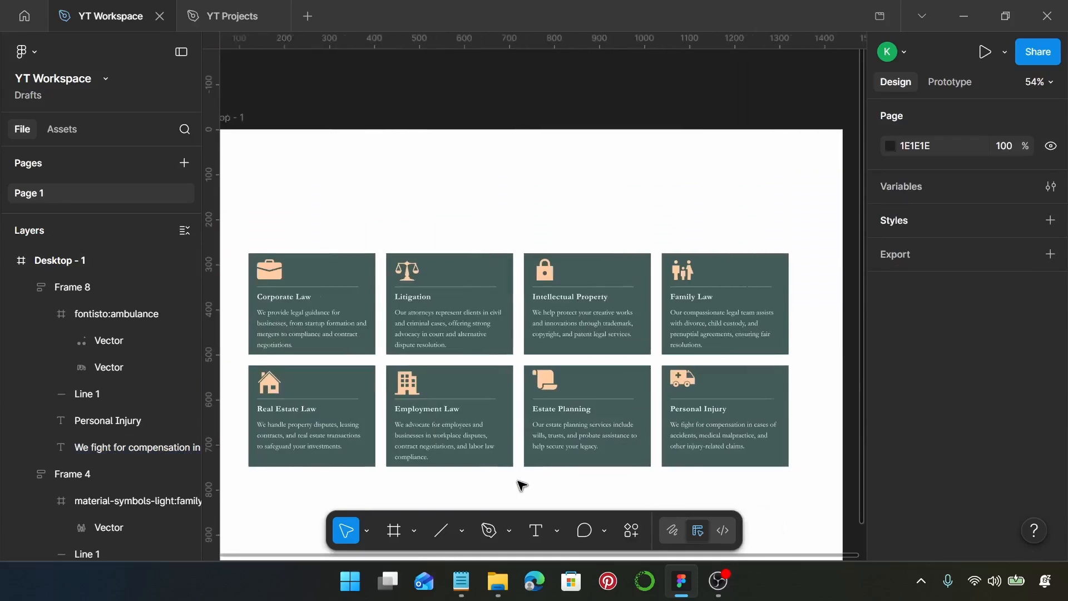
scroll(526, 483, "down", 1)
scroll(631, 486, "down", 1)
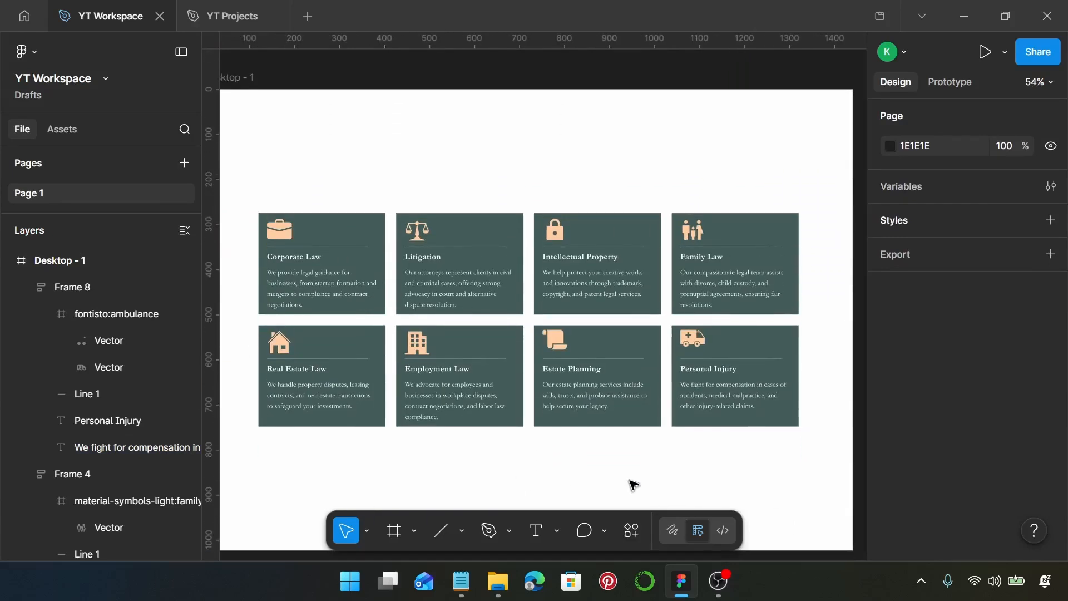
scroll(689, 454, "down", 1)
scroll(687, 453, "down", 1)
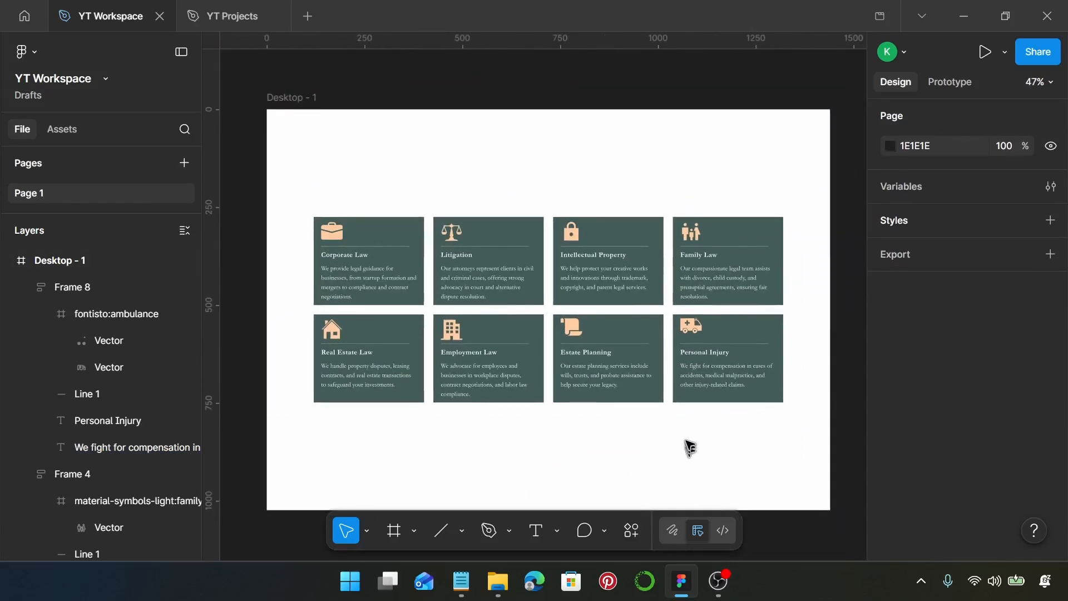